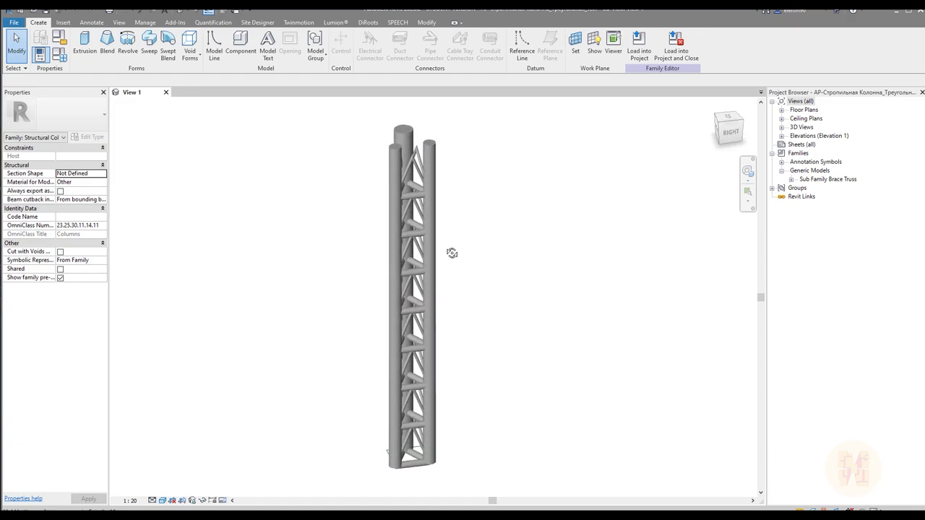
pyautogui.moveTo(522, 260)
pyautogui.keyDown('shift'); pyautogui.mouseDown(button='middle')
pyautogui.moveTo(396, 261)
pyautogui.moveTo(450, 225)
pyautogui.moveTo(557, 253)
pyautogui.moveTo(469, 256)
pyautogui.moveTo(556, 272)
pyautogui.moveTo(615, 279)
pyautogui.moveTo(667, 253)
pyautogui.mouseUp(button='middle'); pyautogui.keyUp('shift')
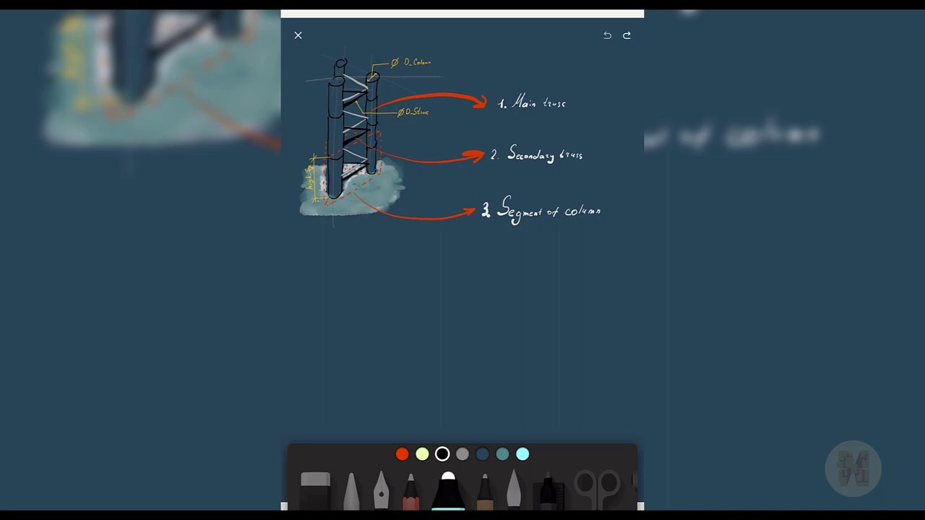
# Draw a black arrow leading down from the column sketch, with a small triangle above a numeral 1 marked as truss.
pyautogui.moveTo(346, 171); pyautogui.dragTo(383, 294)
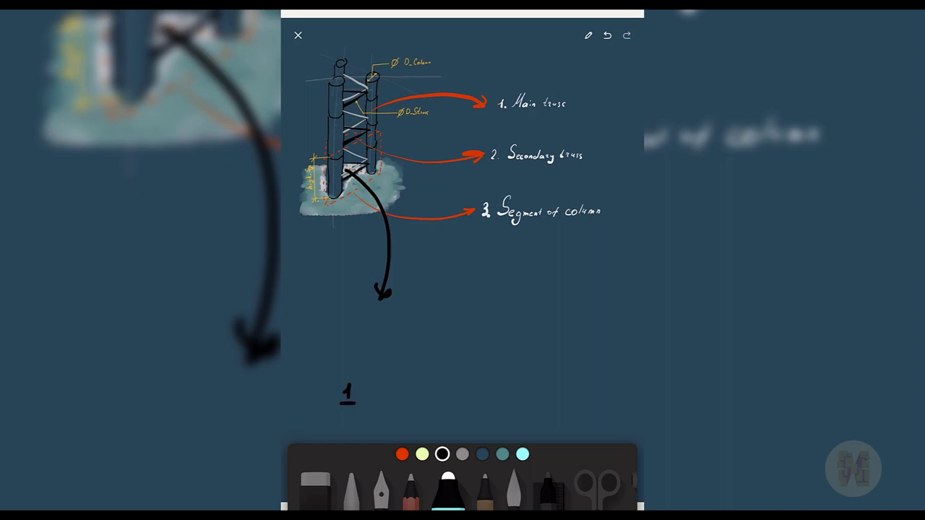
pyautogui.click(485, 490)
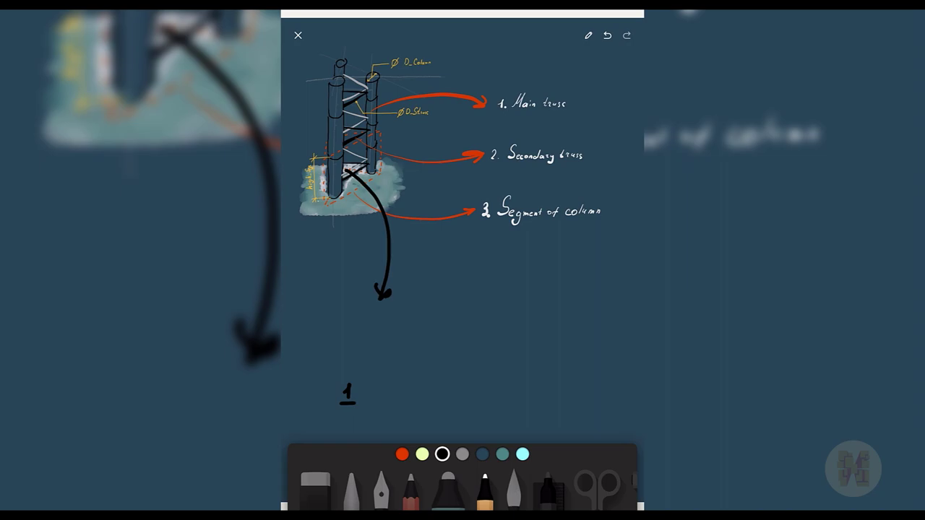
pyautogui.moveTo(335, 338)
pyautogui.mouseDown()
pyautogui.moveTo(335, 366)
pyautogui.moveTo(344, 346)
pyautogui.moveTo(364, 361)
pyautogui.mouseUp()
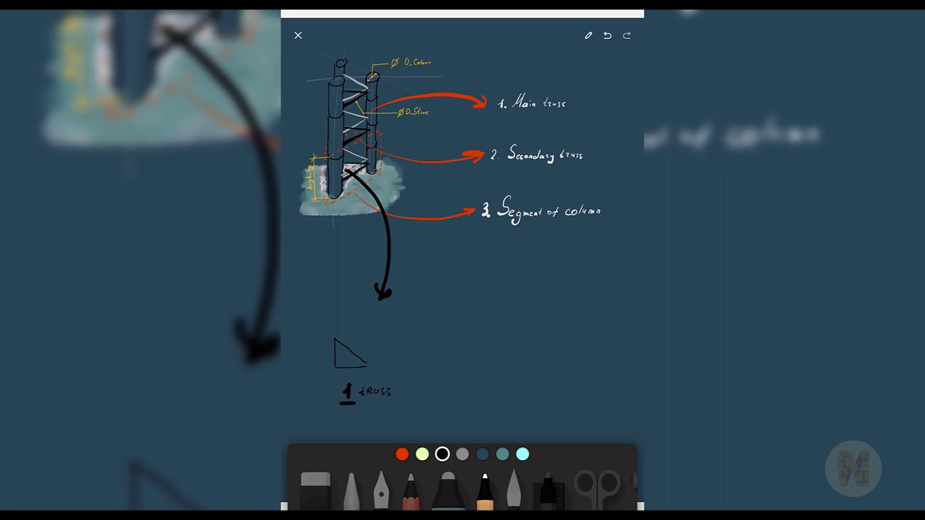
# Write an underlined 2 labelled column, with circles for the plan and narrow bars for the elevation above it.
pyautogui.click(448, 485)
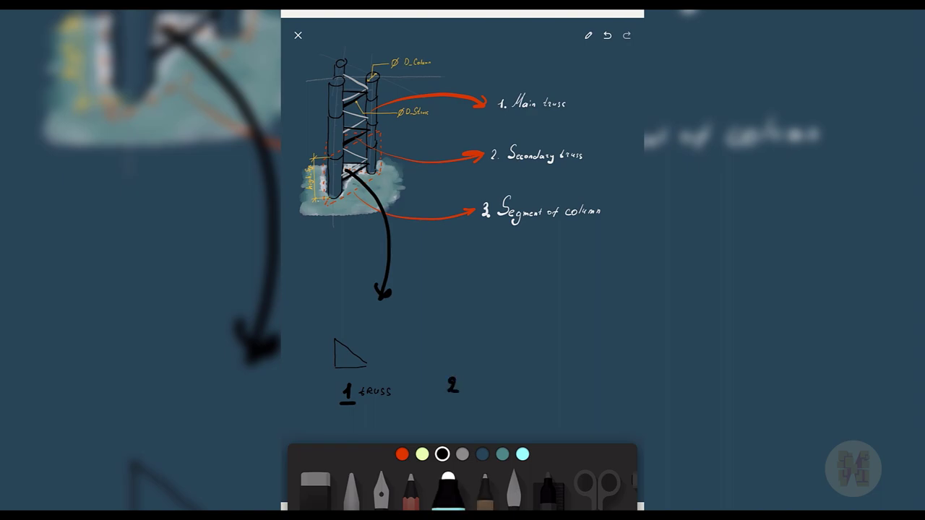
pyautogui.moveTo(443, 396); pyautogui.dragTo(469, 396)
pyautogui.click(484, 486)
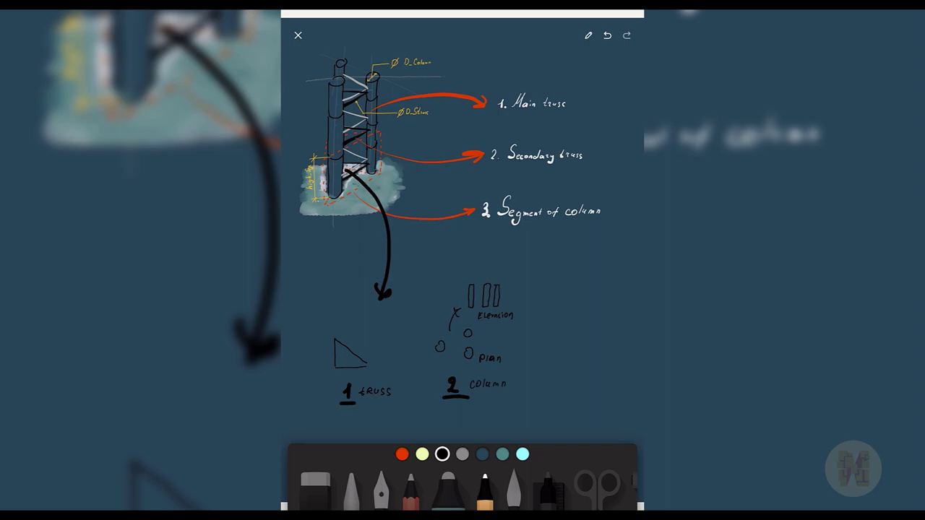
# Add an underlined 3 with plus and equals signs between the sketches, and link its result box to the column's lowest segment.
pyautogui.click(448, 487)
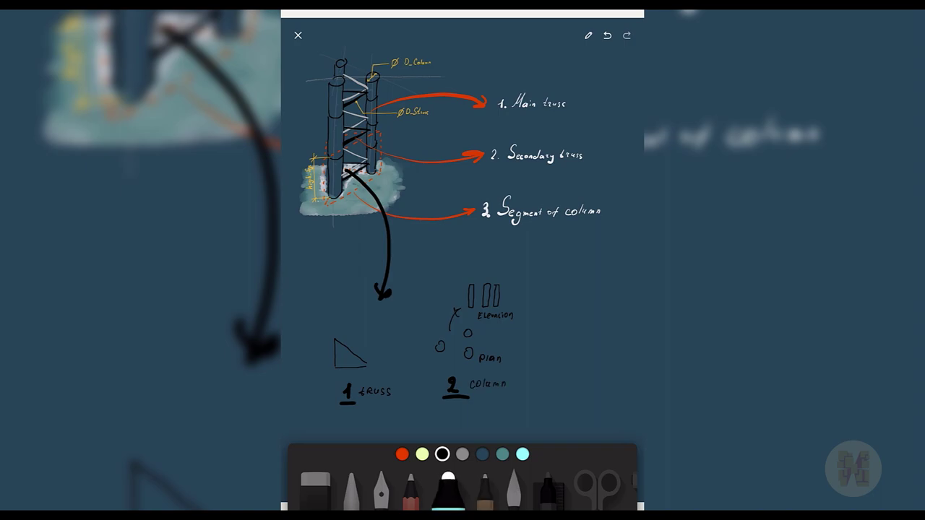
pyautogui.moveTo(559, 373)
pyautogui.mouseDown()
pyautogui.moveTo(560, 388)
pyautogui.moveTo(574, 393)
pyautogui.mouseUp()
pyautogui.click(484, 490)
pyautogui.moveTo(392, 347); pyautogui.dragTo(406, 346)
pyautogui.moveTo(399, 339); pyautogui.dragTo(399, 353)
pyautogui.moveTo(531, 336); pyautogui.dragTo(551, 337)
pyautogui.moveTo(529, 344)
pyautogui.mouseDown()
pyautogui.moveTo(554, 344)
pyautogui.moveTo(580, 290)
pyautogui.moveTo(441, 226)
pyautogui.moveTo(385, 178)
pyautogui.moveTo(390, 168)
pyautogui.mouseUp()
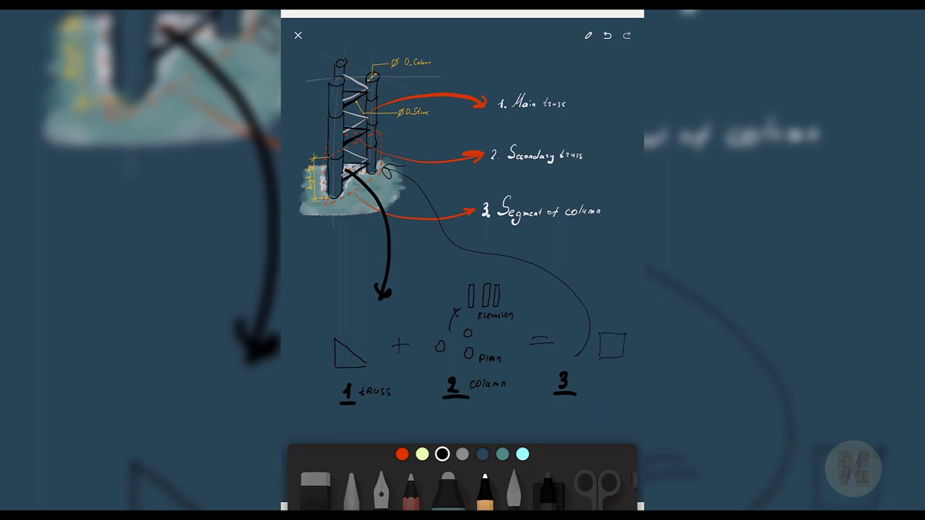
pyautogui.moveTo(602, 285); pyautogui.dragTo(632, 284)
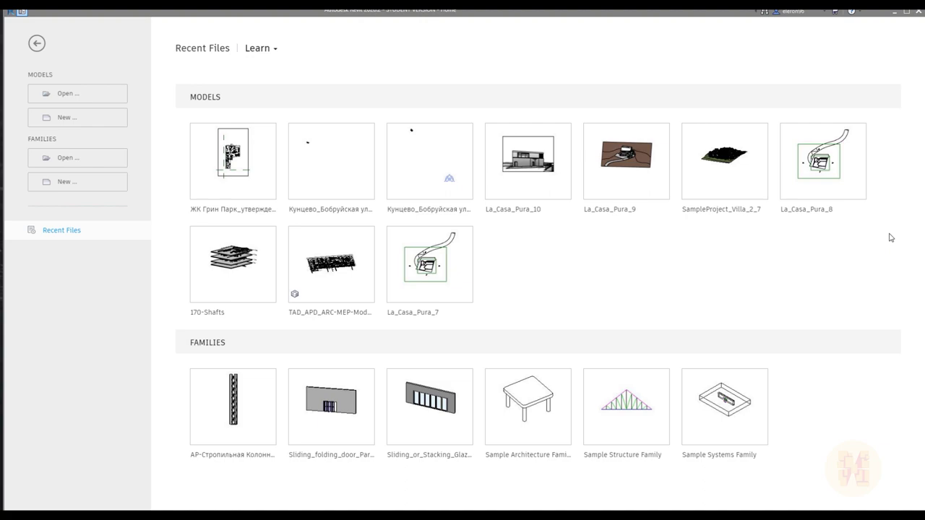
# Create a new family from the Metric Column template.
pyautogui.click(66, 182)
pyautogui.click(471, 170)
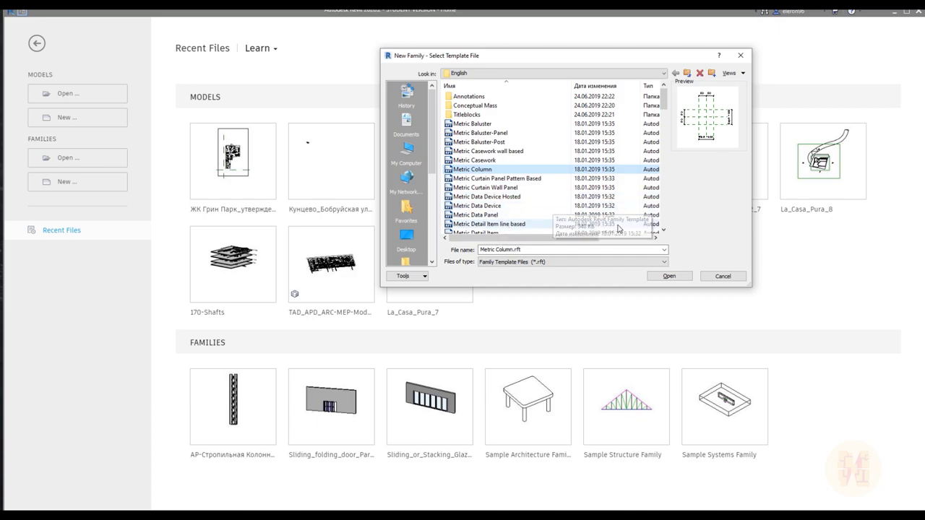
pyautogui.click(670, 277)
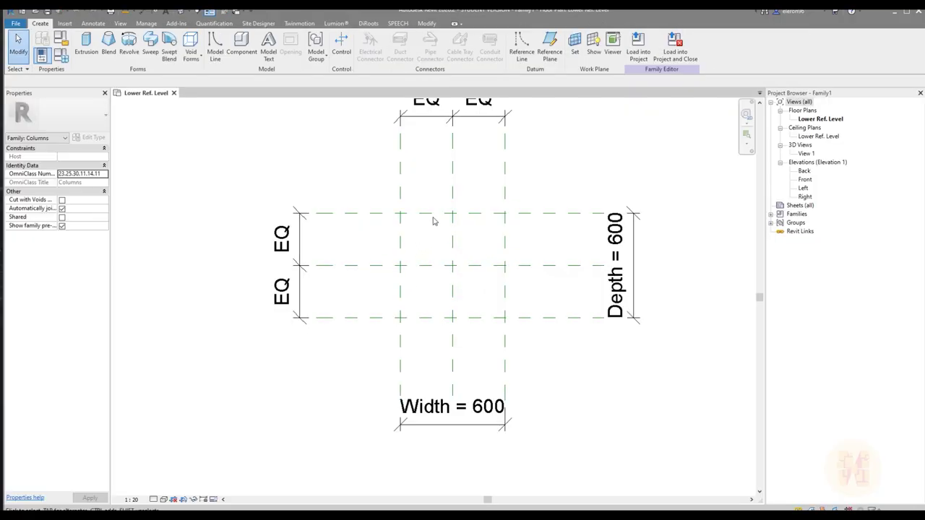
# Start an extrusion and sketch four circles near the reference plane corners, with radii of about 180, 140, 220 and 180 mm.
pyautogui.moveTo(430, 258); pyautogui.dragTo(446, 266, button='middle')
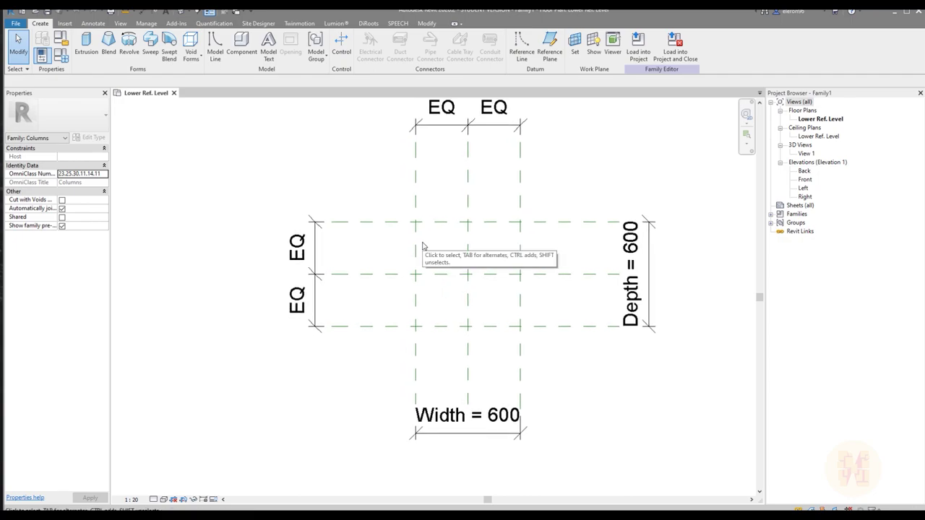
pyautogui.click(94, 43)
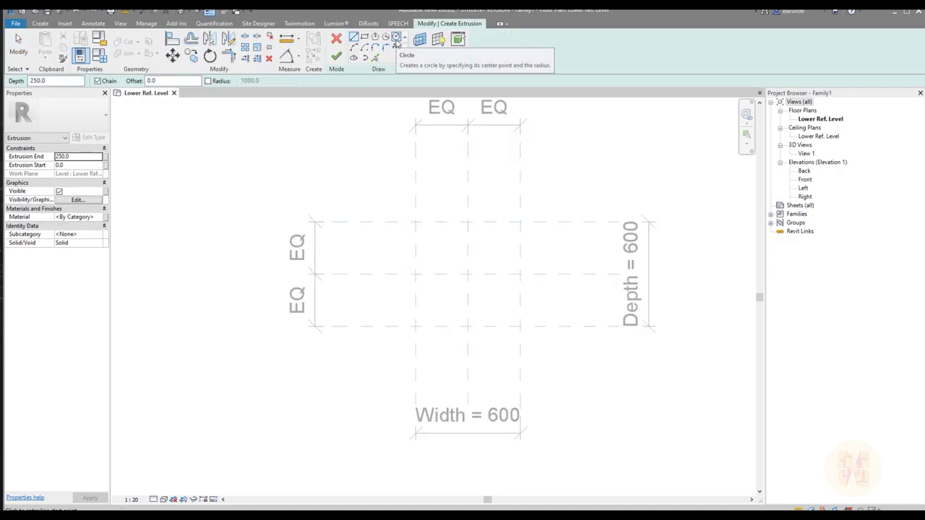
pyautogui.click(396, 37)
pyautogui.click(388, 236)
pyautogui.click(417, 242)
pyautogui.click(507, 245)
pyautogui.click(511, 272)
pyautogui.click(384, 307)
pyautogui.click(386, 345)
pyautogui.click(512, 312)
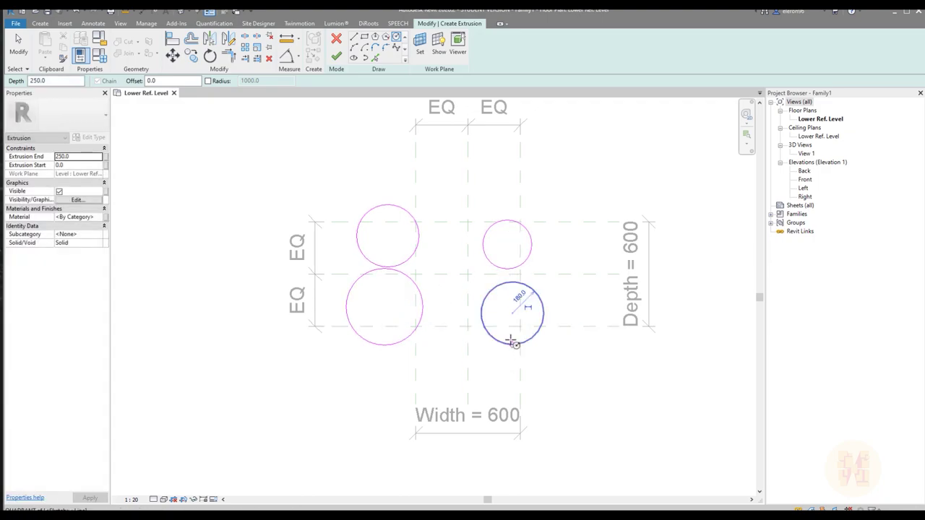
pyautogui.click(513, 343)
pyautogui.press('Escape')
pyautogui.press('Escape')
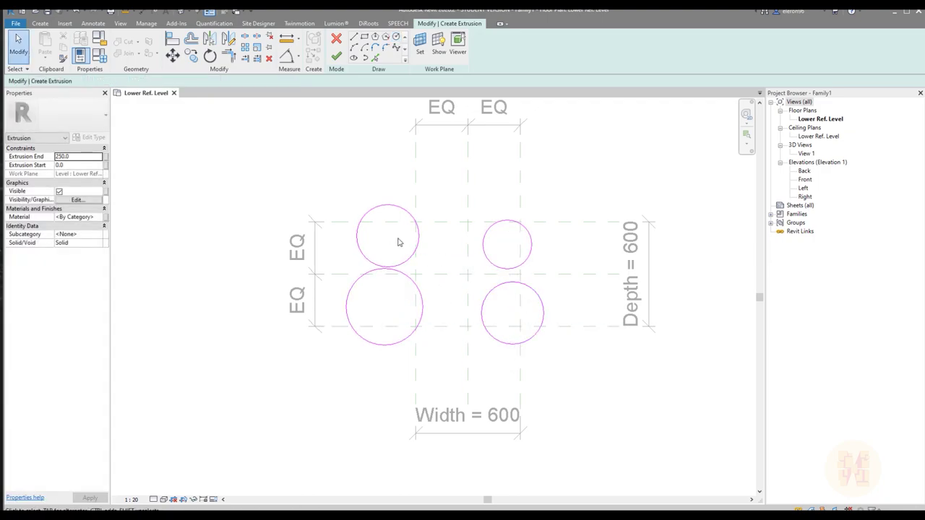
# Make the center marks visible on all four sketched circles.
pyautogui.scroll(3, 398, 241)
pyautogui.click(433, 282)
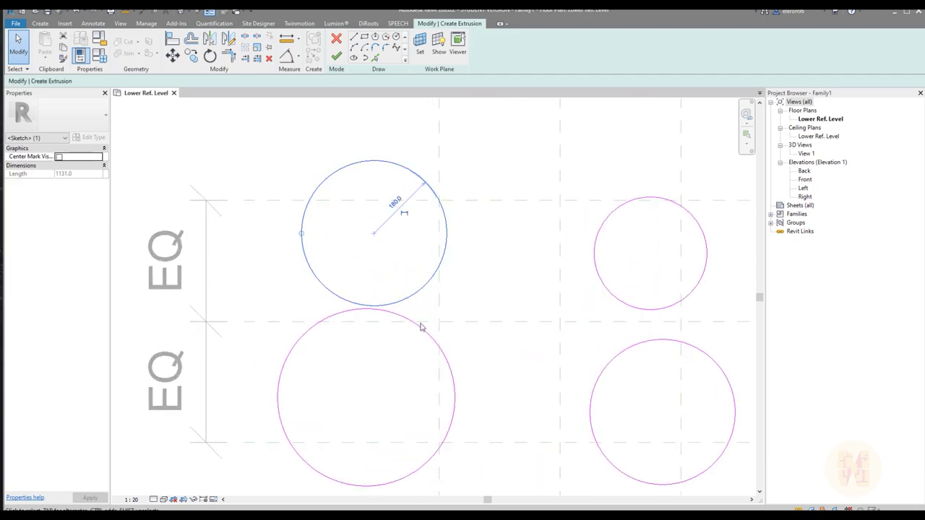
pyautogui.click(59, 157)
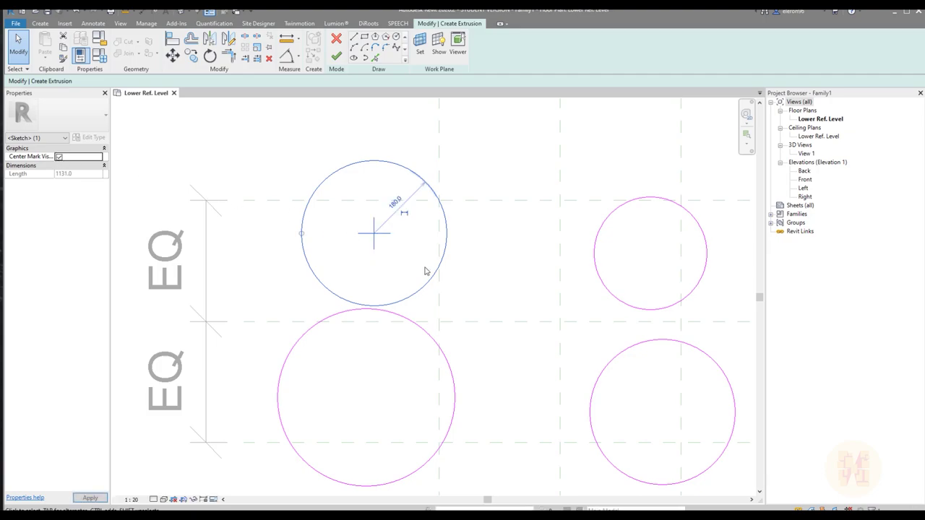
pyautogui.click(424, 331)
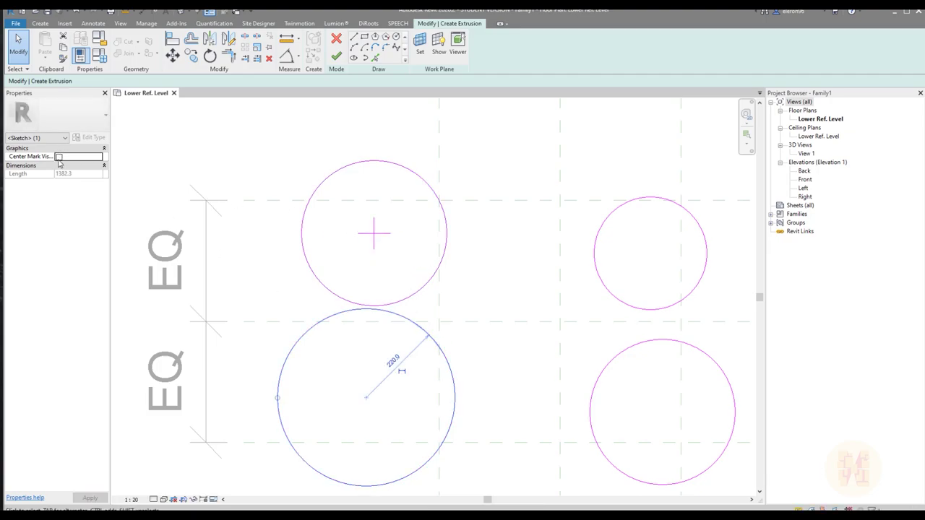
pyautogui.moveTo(399, 372); pyautogui.dragTo(109, 135, button='middle')
pyautogui.click(305, 197)
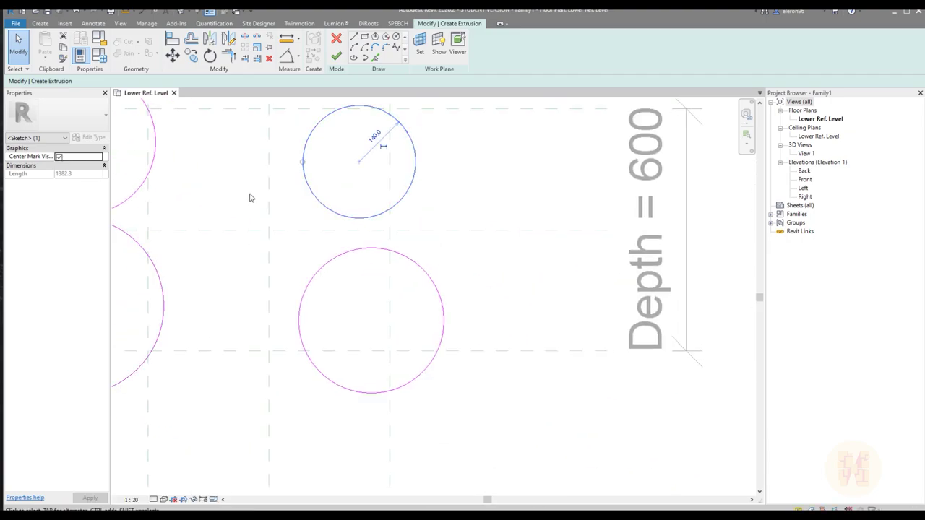
pyautogui.click(332, 260)
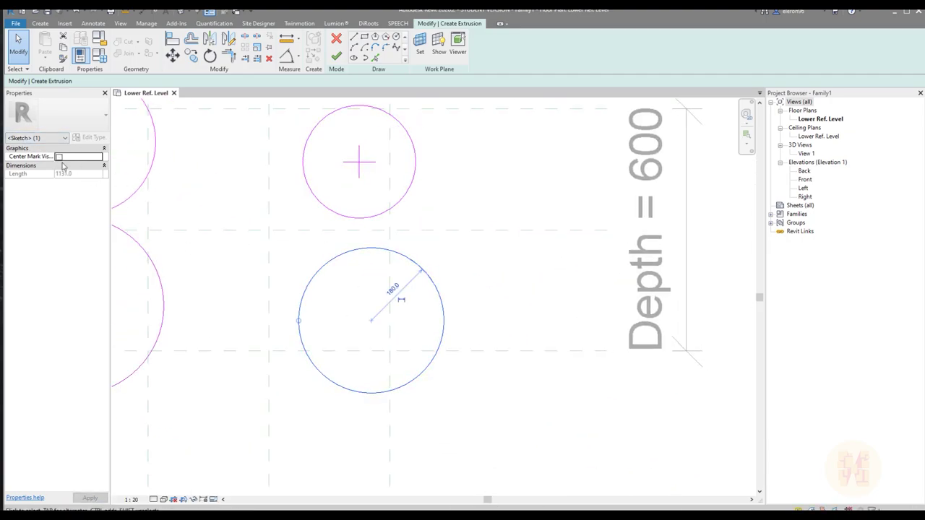
pyautogui.click(515, 316)
# Align the upper-left circle's center to the left vertical and upper horizontal reference planes and lock the alignment.
pyautogui.moveTo(405, 278); pyautogui.dragTo(508, 298, button='middle')
pyautogui.moveTo(287, 193); pyautogui.dragTo(440, 250, button='middle')
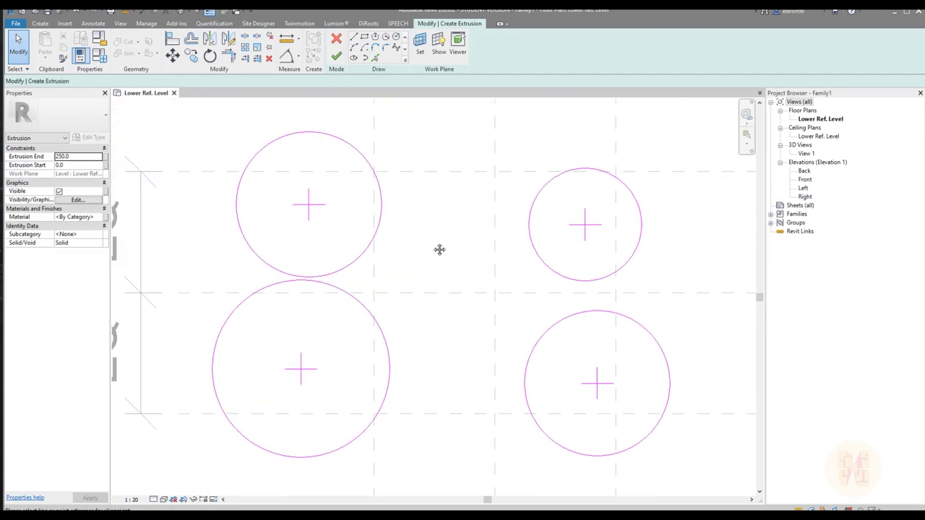
pyautogui.press('a')
pyautogui.press('l')
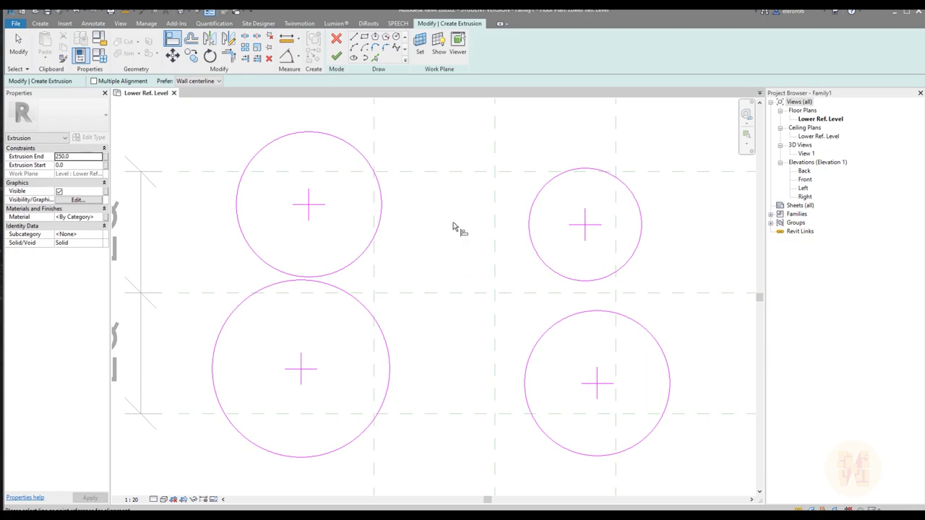
pyautogui.click(375, 106)
pyautogui.click(308, 205)
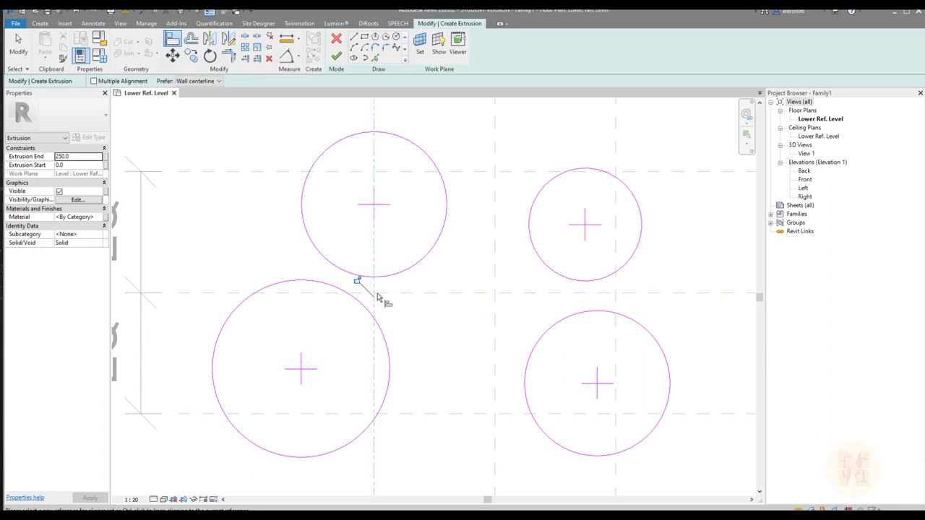
pyautogui.click(459, 174)
pyautogui.click(366, 206)
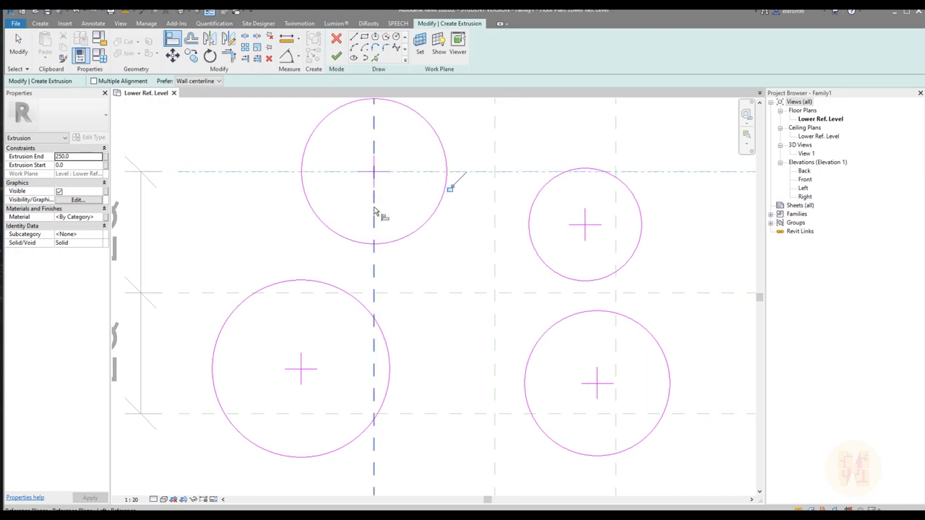
pyautogui.moveTo(409, 211); pyautogui.dragTo(444, 249, button='middle')
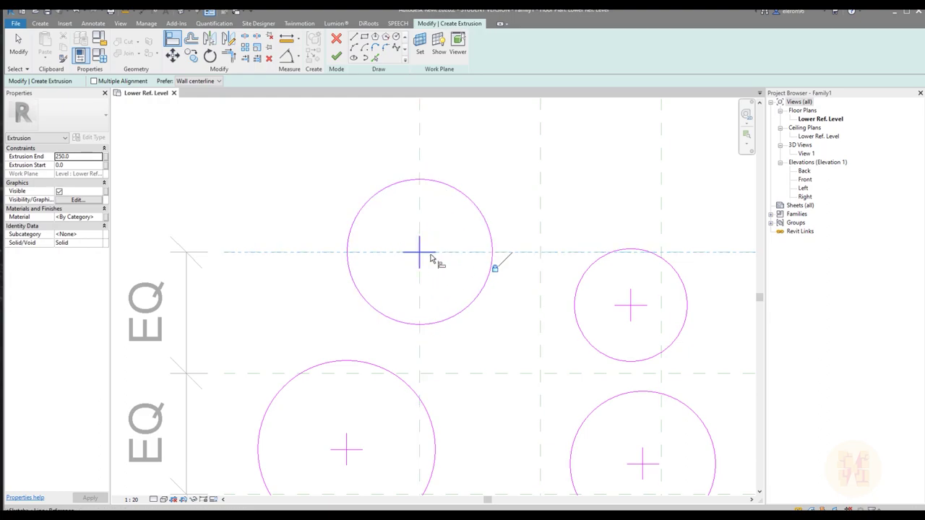
# Align the centers of the other three circles with their nearest outer reference plane intersections.
pyautogui.moveTo(595, 278); pyautogui.dragTo(495, 275, button='middle')
pyautogui.scroll(-3, 331, 261)
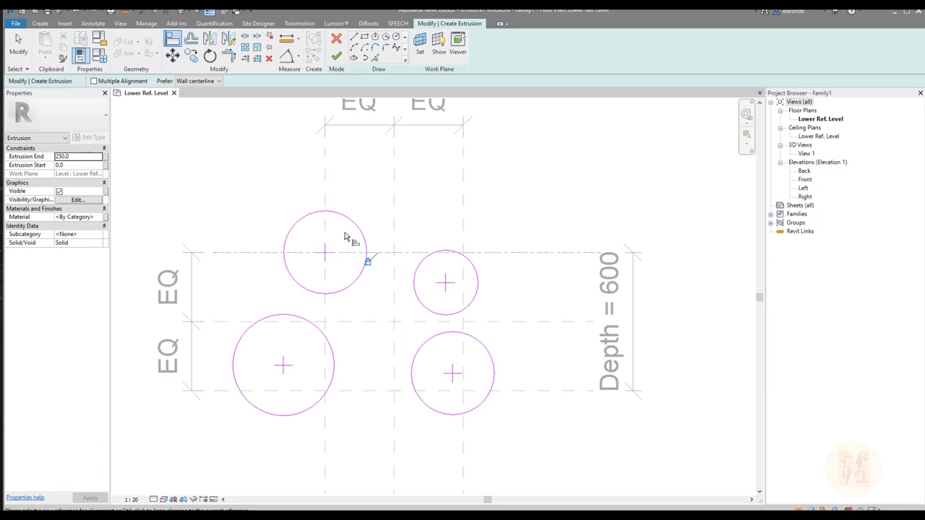
pyautogui.moveTo(406, 274); pyautogui.dragTo(365, 280, button='middle')
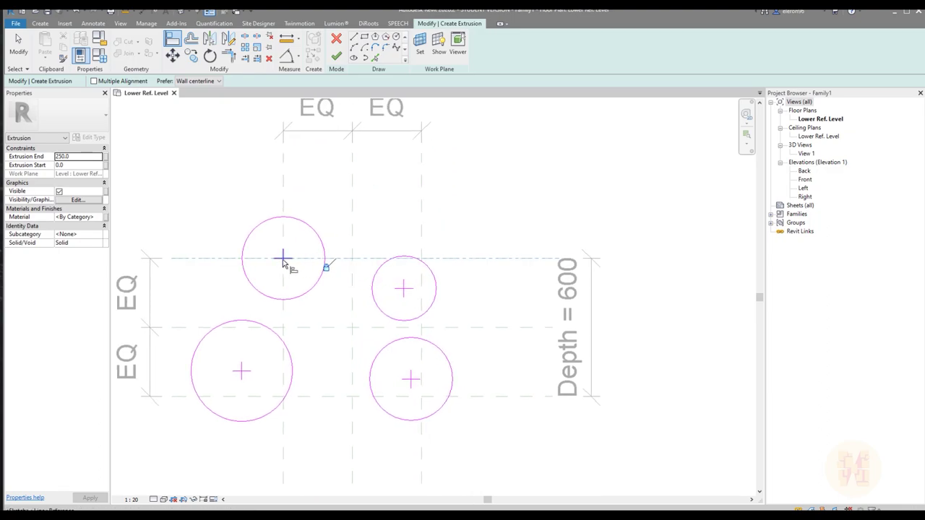
pyautogui.scroll(2, 410, 267)
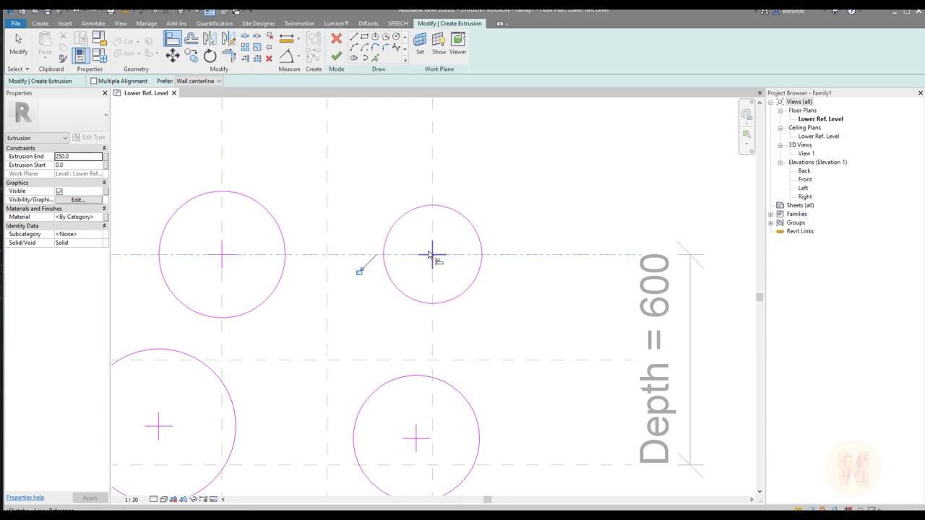
pyautogui.scroll(1, 427, 256)
pyautogui.moveTo(413, 282); pyautogui.dragTo(463, 283, button='middle')
pyautogui.press('Escape')
pyautogui.moveTo(416, 257); pyautogui.dragTo(387, 302, button='middle')
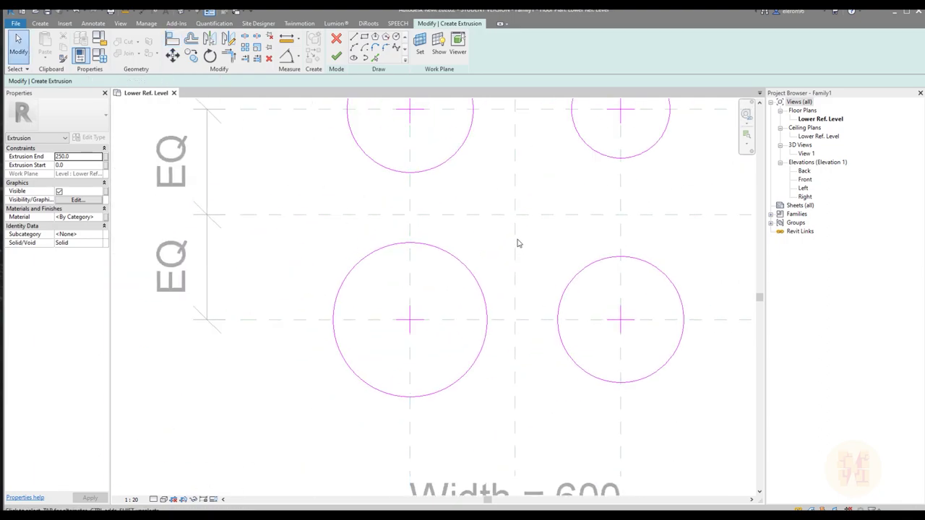
# Add a radial dimension to each of the four circles.
pyautogui.moveTo(515, 241); pyautogui.dragTo(470, 281, button='middle')
pyautogui.moveTo(554, 284); pyautogui.dragTo(559, 305, button='middle')
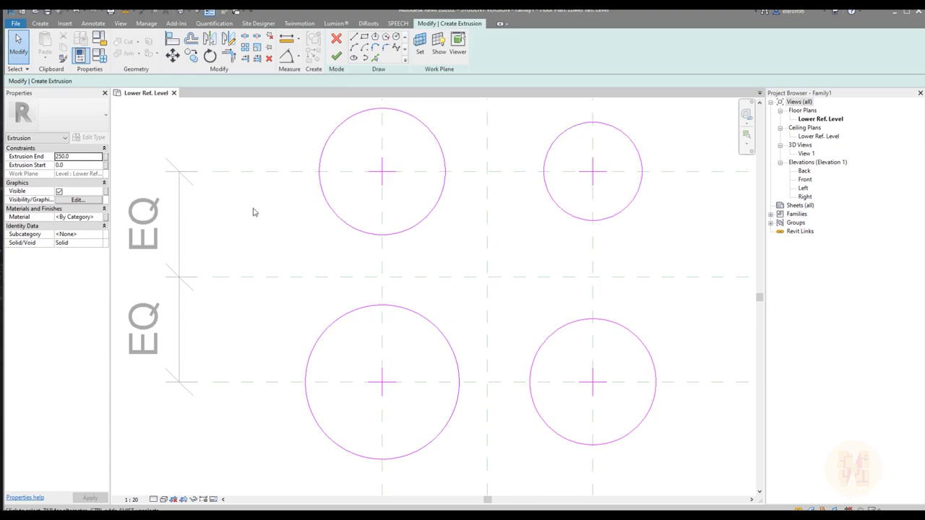
pyautogui.click(93, 23)
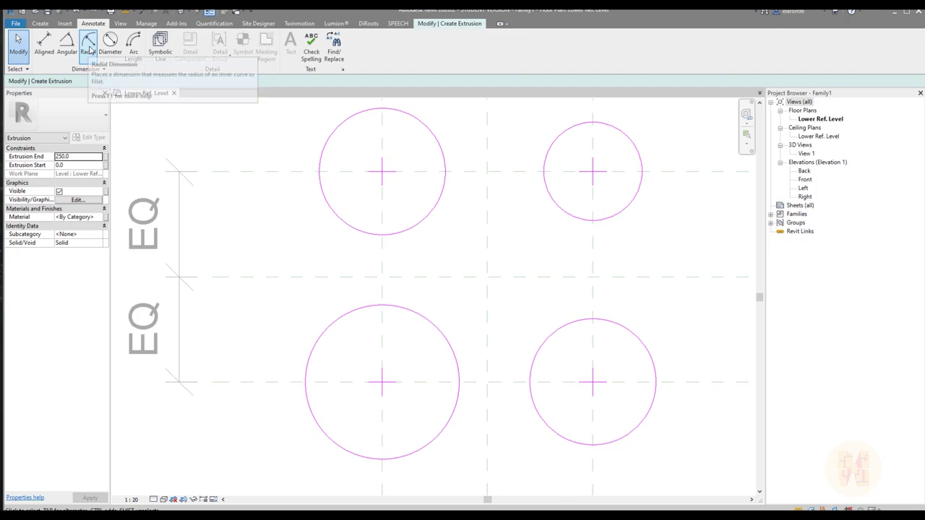
pyautogui.click(89, 52)
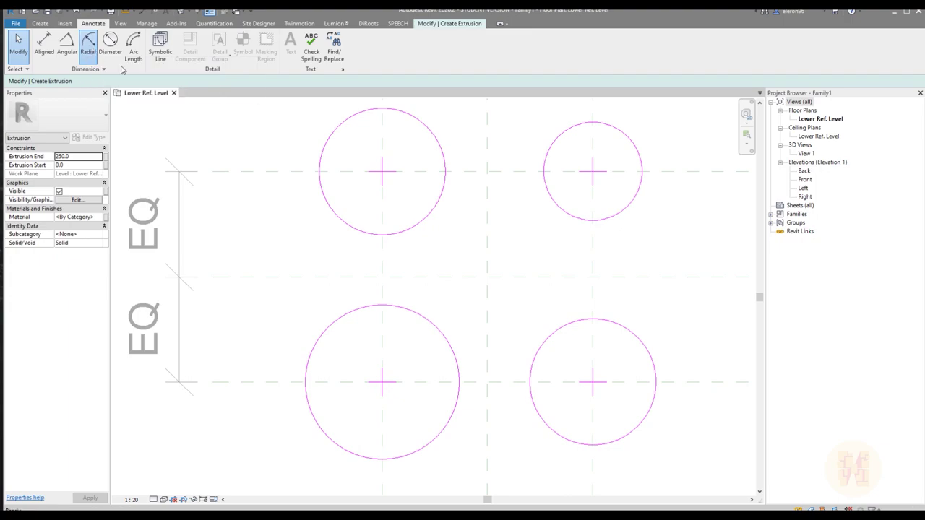
pyautogui.click(354, 121)
pyautogui.click(354, 139)
pyautogui.click(555, 147)
pyautogui.click(582, 145)
pyautogui.click(569, 328)
pyautogui.click(568, 351)
pyautogui.click(324, 332)
pyautogui.click(332, 326)
pyautogui.press('Escape')
pyautogui.press('Escape')
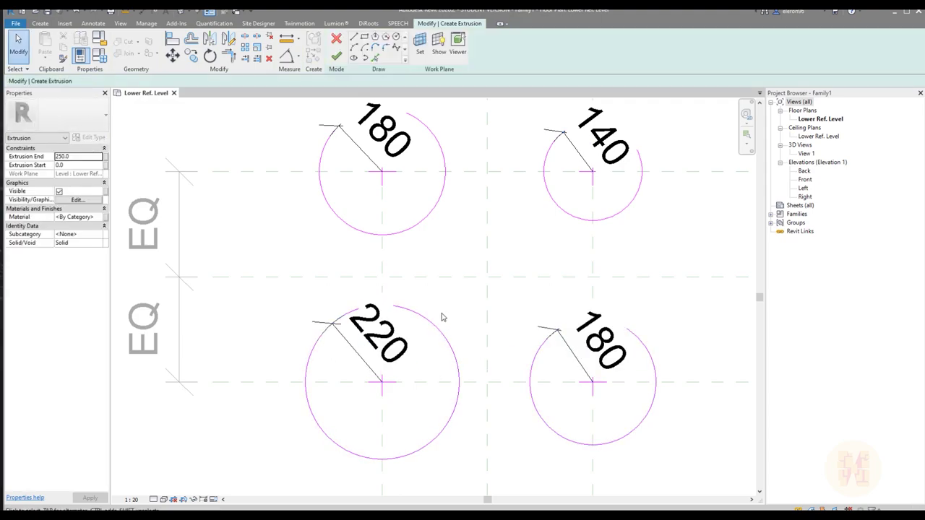
# Label the upper-left circle's radial dimension with a new type-based family parameter named R.
pyautogui.scroll(-1, 458, 278)
pyautogui.scroll(1, 303, 200)
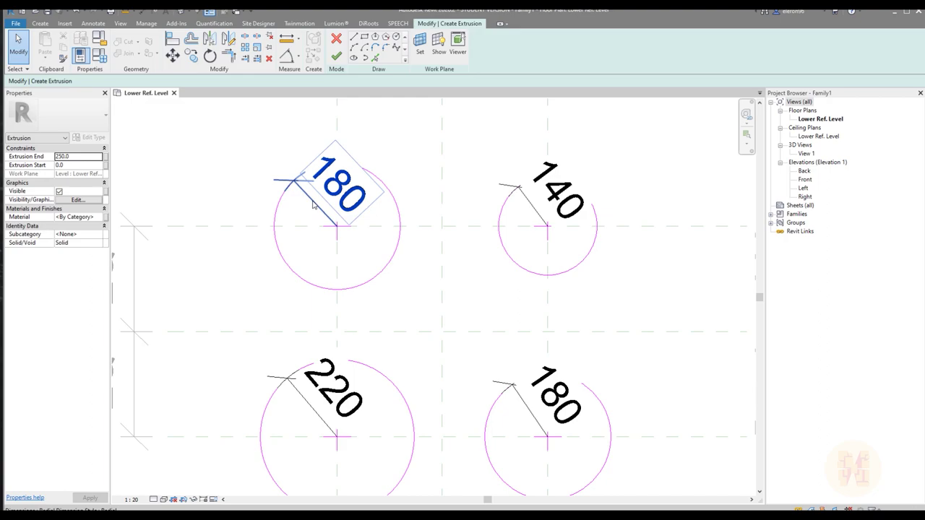
pyautogui.click(313, 201)
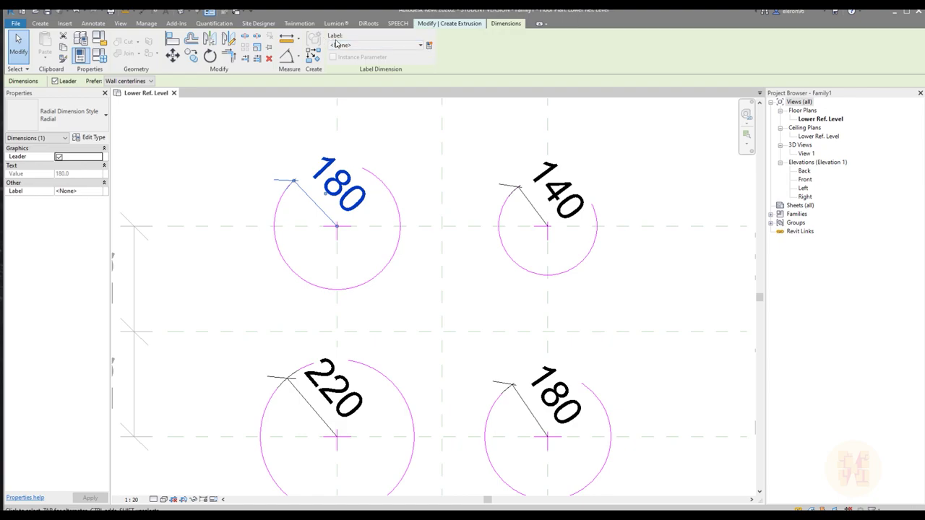
pyautogui.click(429, 46)
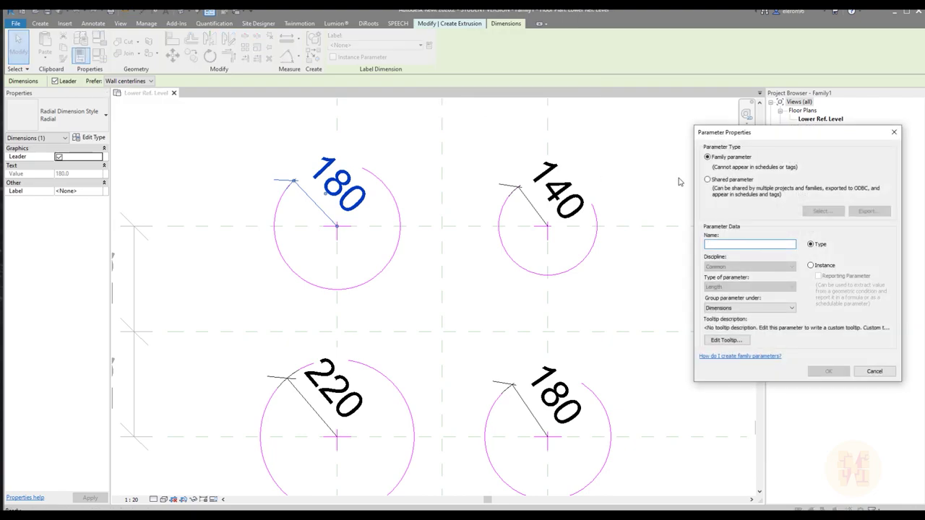
pyautogui.write('R')
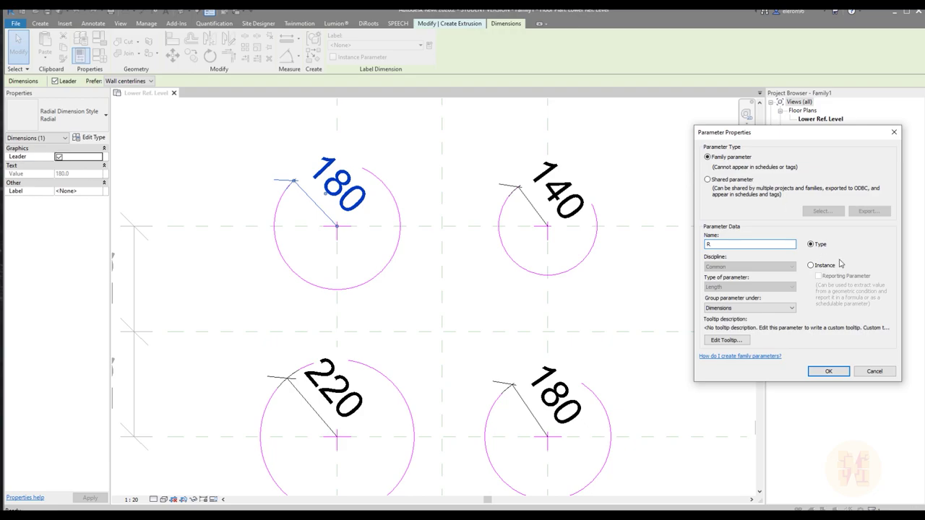
pyautogui.click(829, 372)
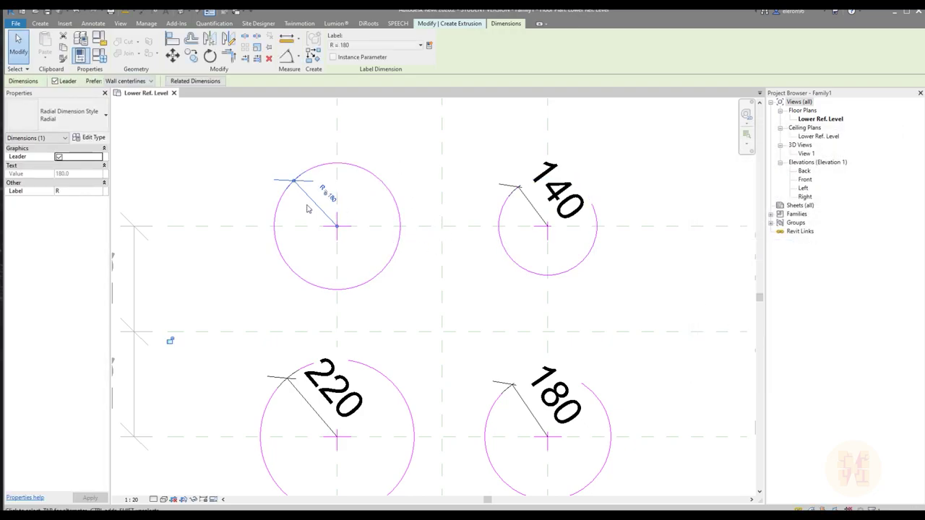
# Move parameter R to the top of the family's dimension parameters and set its value to 120.
pyautogui.click(101, 58)
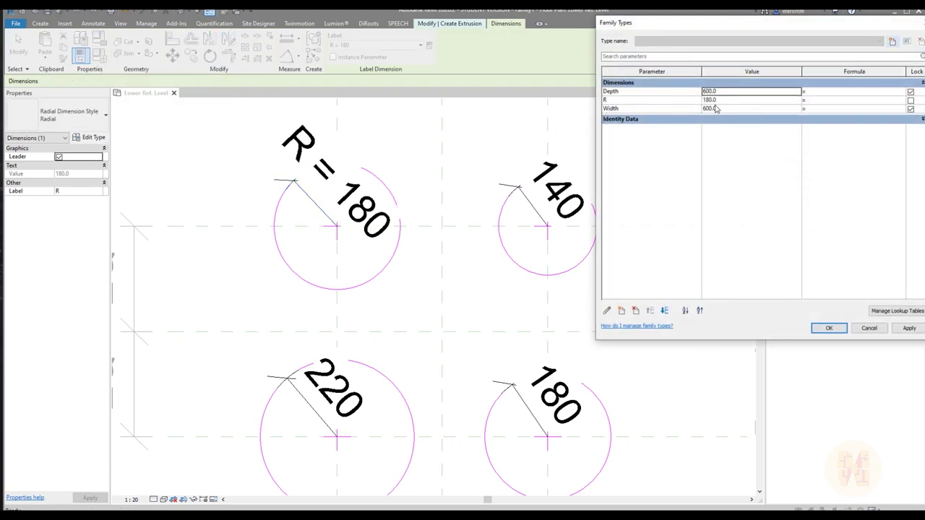
pyautogui.click(628, 101)
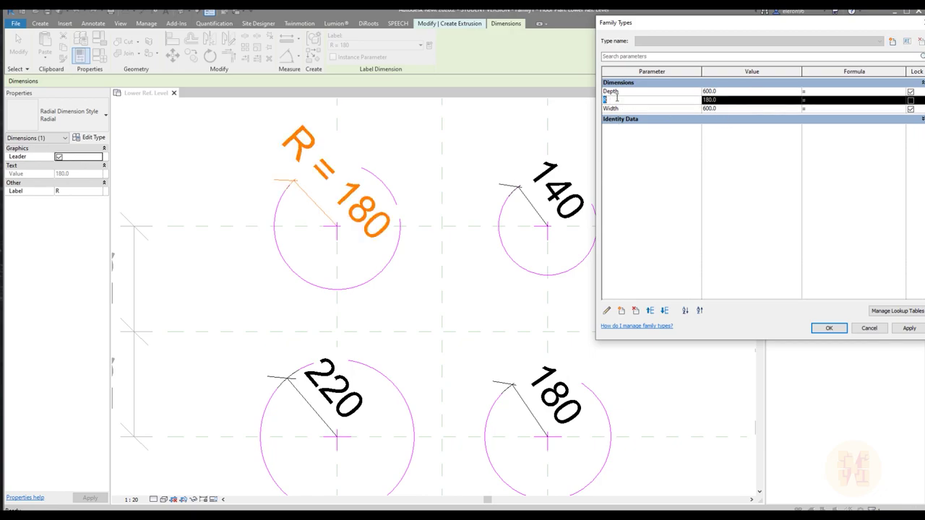
pyautogui.click(655, 310)
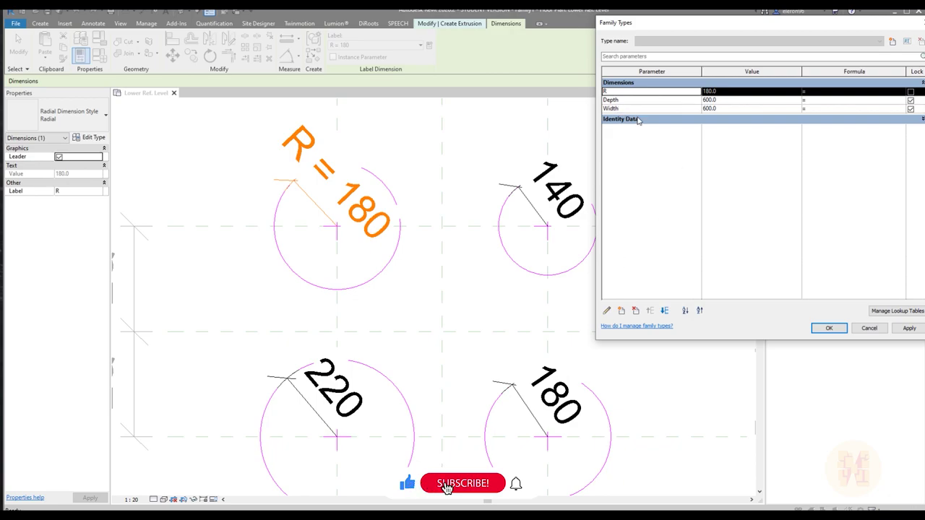
pyautogui.click(725, 91)
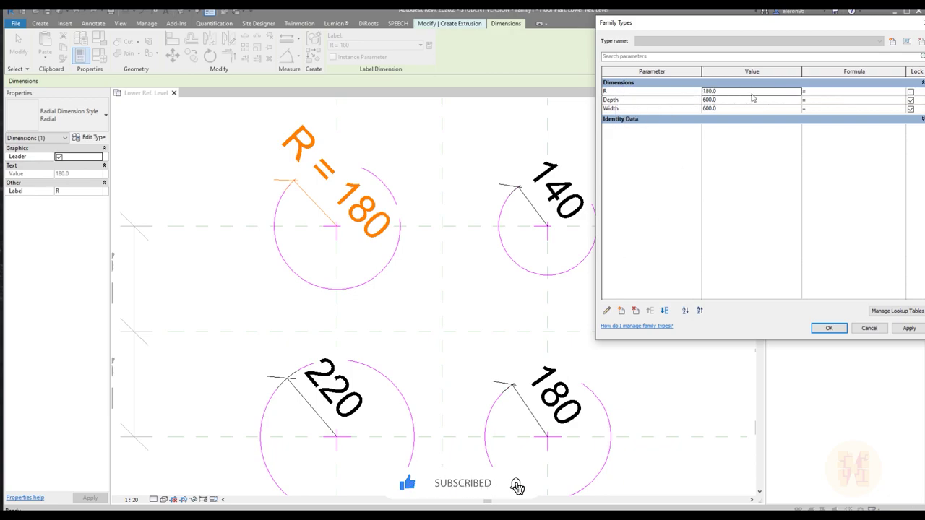
pyautogui.write('120')
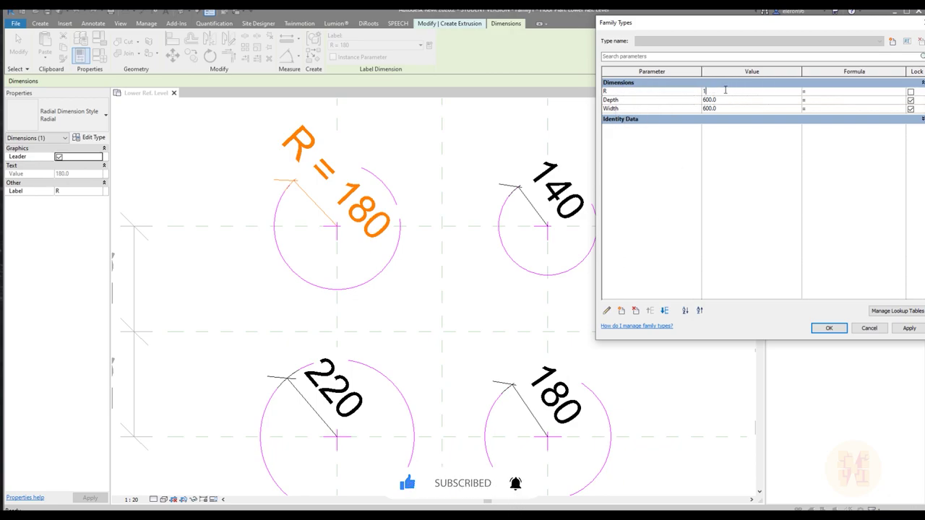
pyautogui.click(831, 327)
pyautogui.press('Escape')
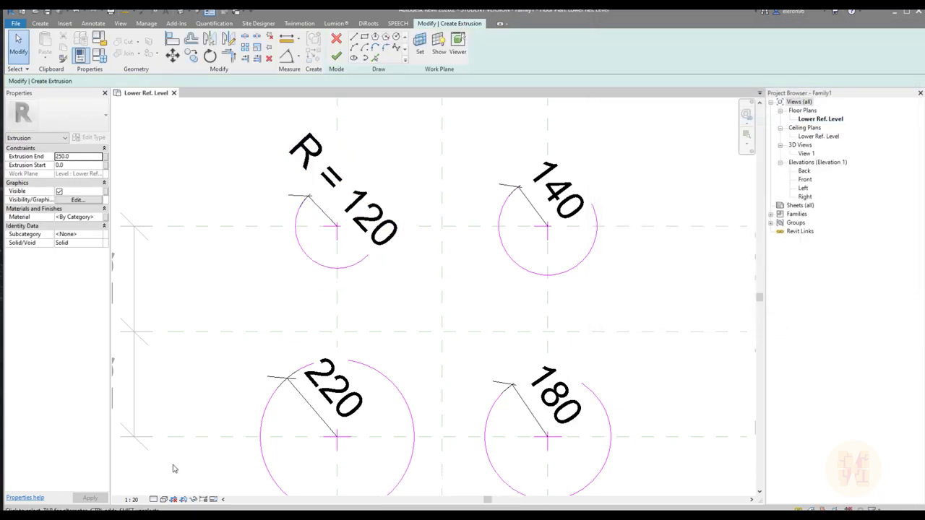
# Set the plan view's scale to 1:5.
pyautogui.click(131, 500)
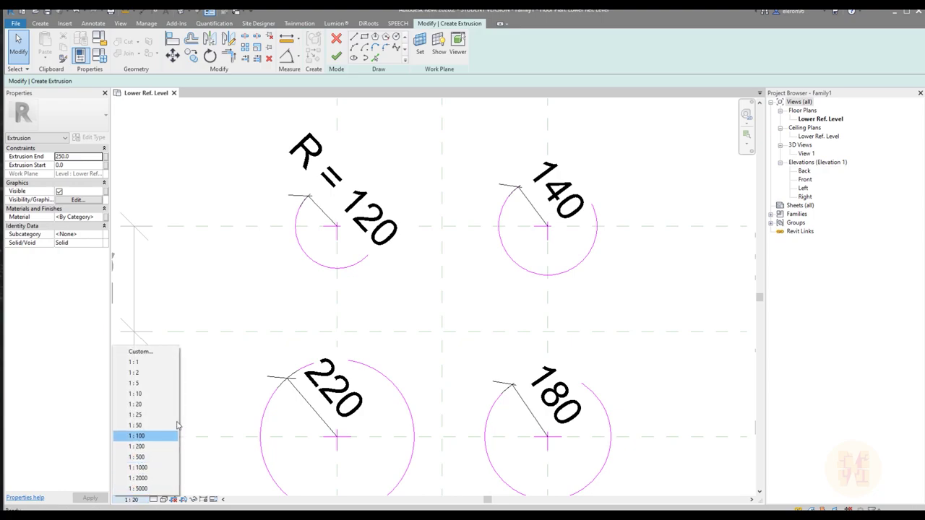
pyautogui.click(145, 383)
pyautogui.moveTo(463, 318); pyautogui.dragTo(429, 285, button='middle')
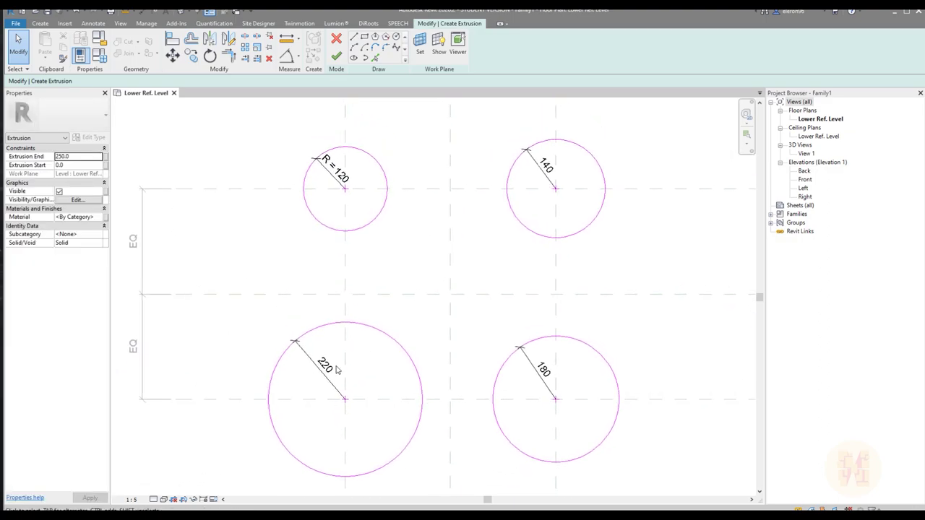
# Assign the R parameter to the other three circles' radial dimensions and finish the extrusion sketch.
pyautogui.click(542, 171)
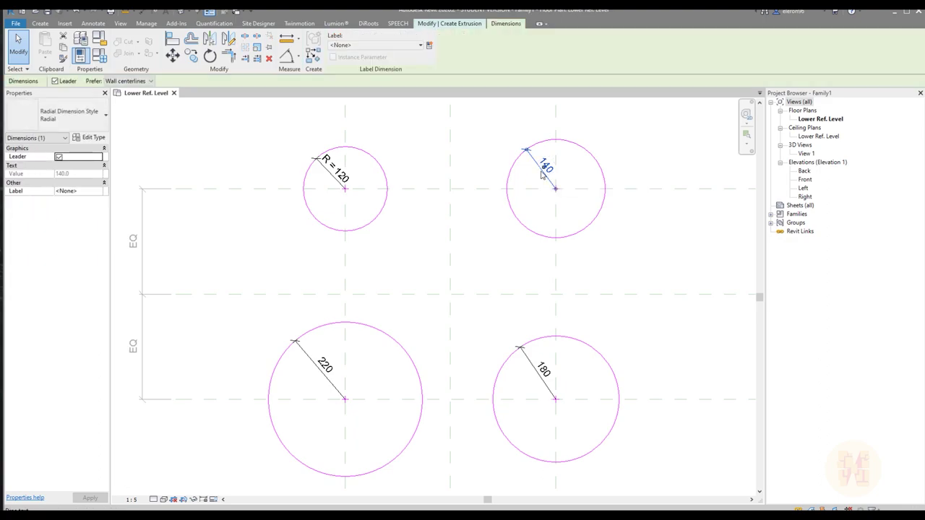
pyautogui.click(346, 46)
pyautogui.click(350, 88)
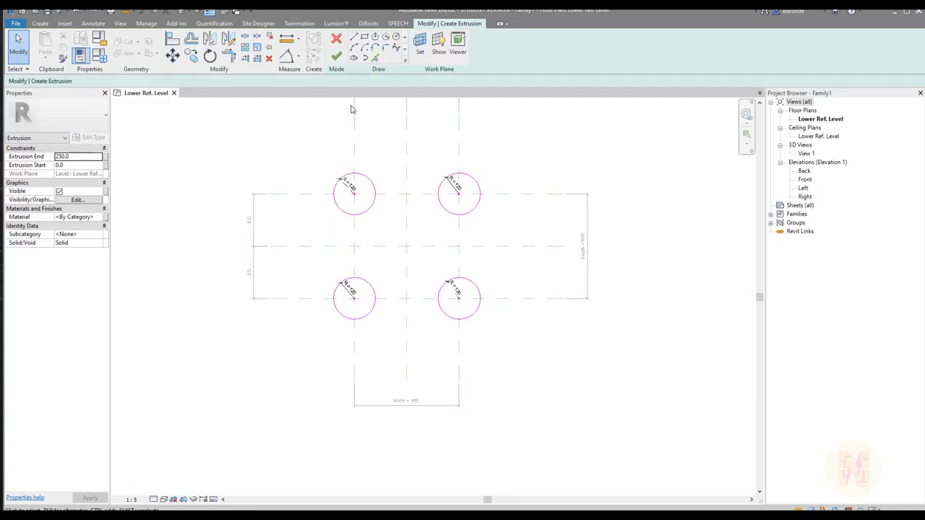
pyautogui.click(336, 56)
pyautogui.click(451, 123)
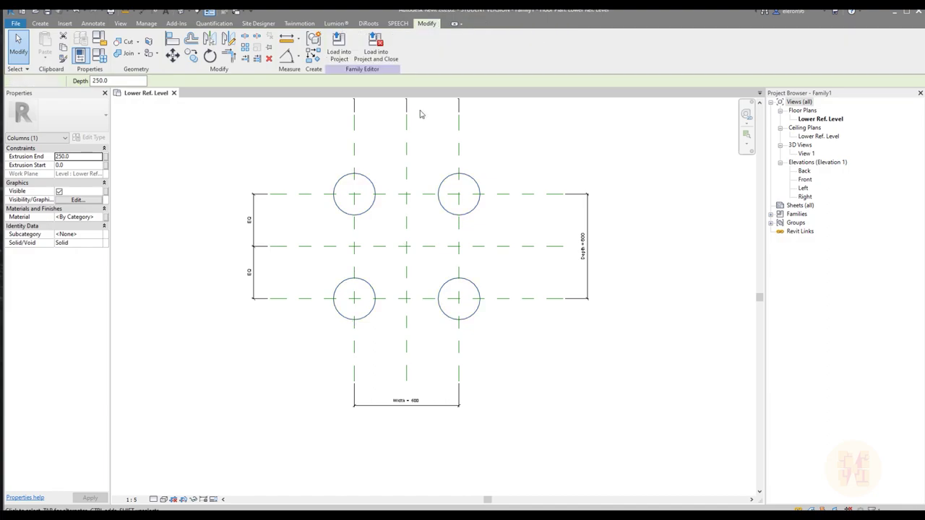
# In the Back elevation, stretch the top of the column extrusion up to the Upper Ref Level.
pyautogui.doubleClick(804, 171)
pyautogui.moveTo(479, 299); pyautogui.dragTo(519, 276, button='middle')
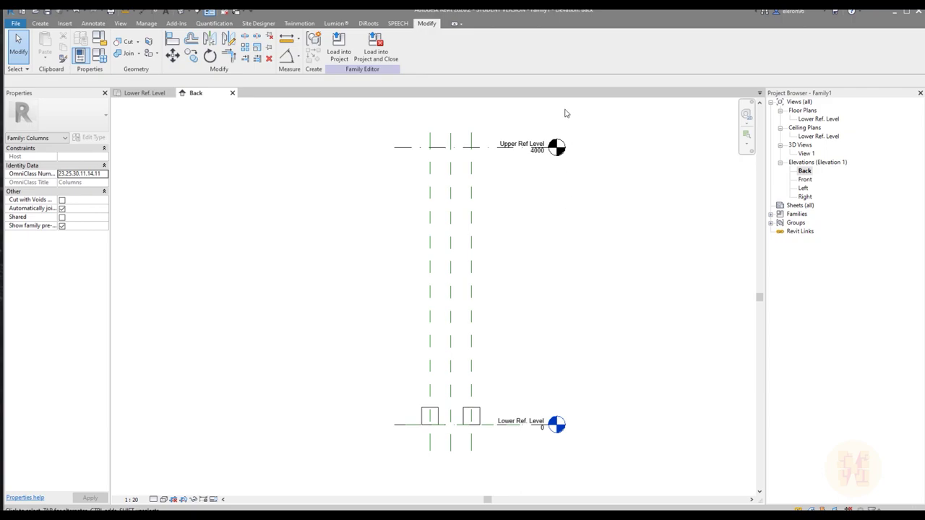
pyautogui.click(472, 413)
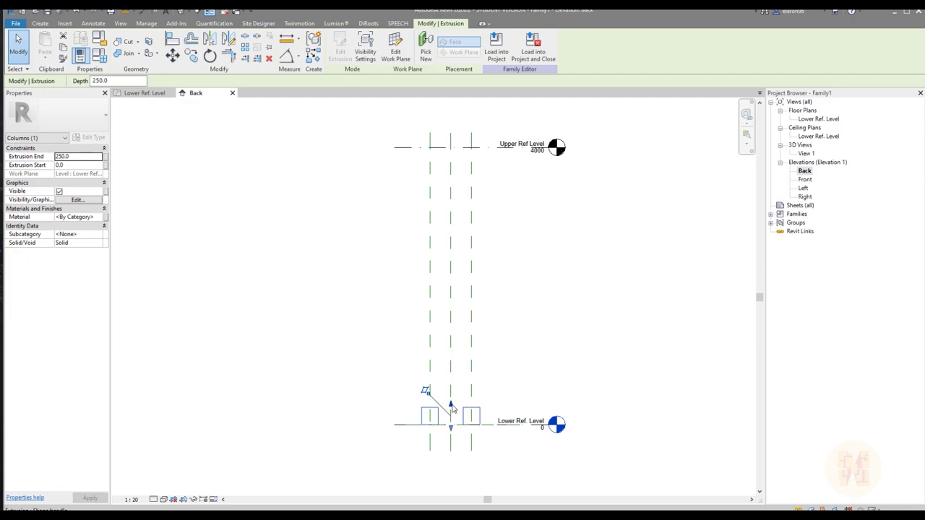
pyautogui.moveTo(453, 409); pyautogui.dragTo(460, 147)
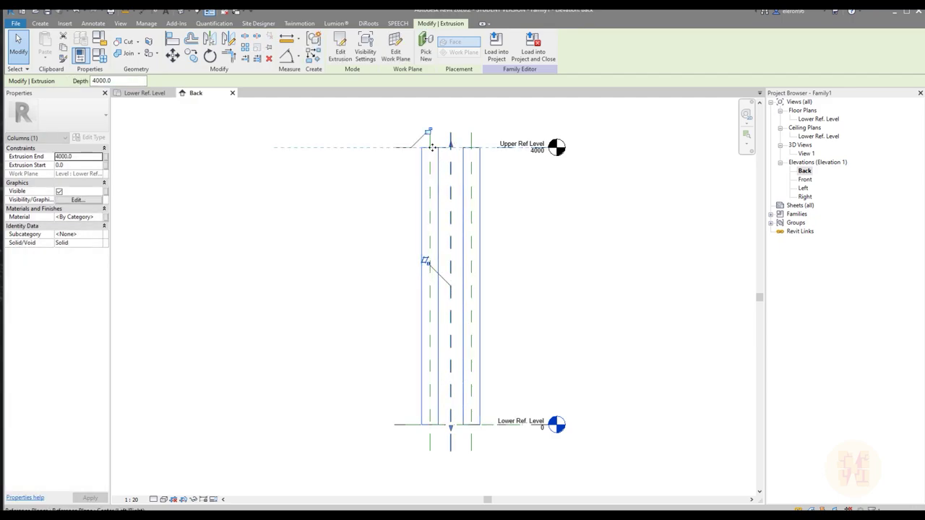
pyautogui.click(520, 234)
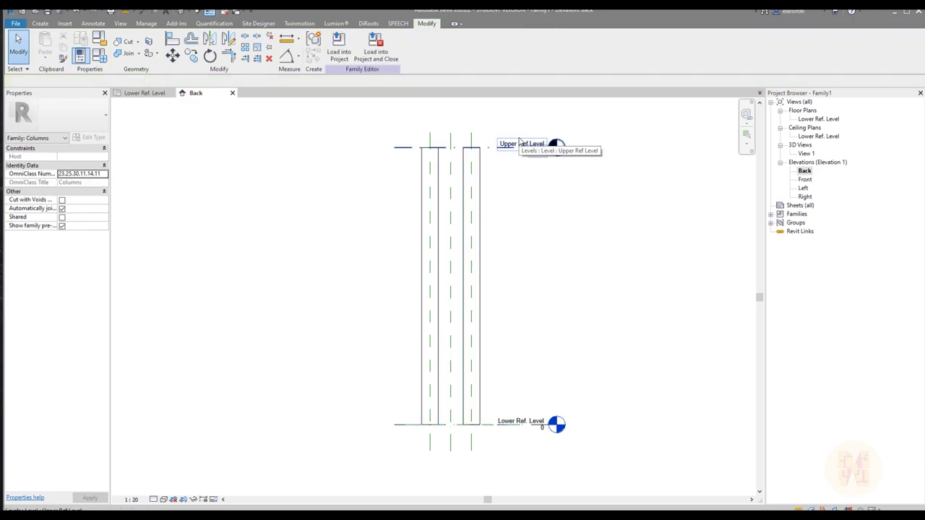
# Pull the extrusion's base off the Lower Ref. Level, then snap it back and lock it to that level.
pyautogui.scroll(3, 432, 426)
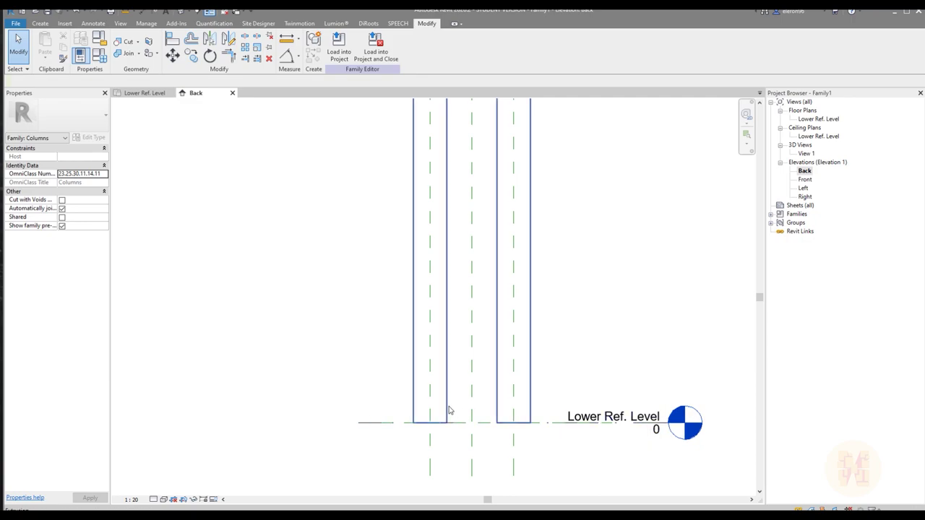
pyautogui.click(448, 411)
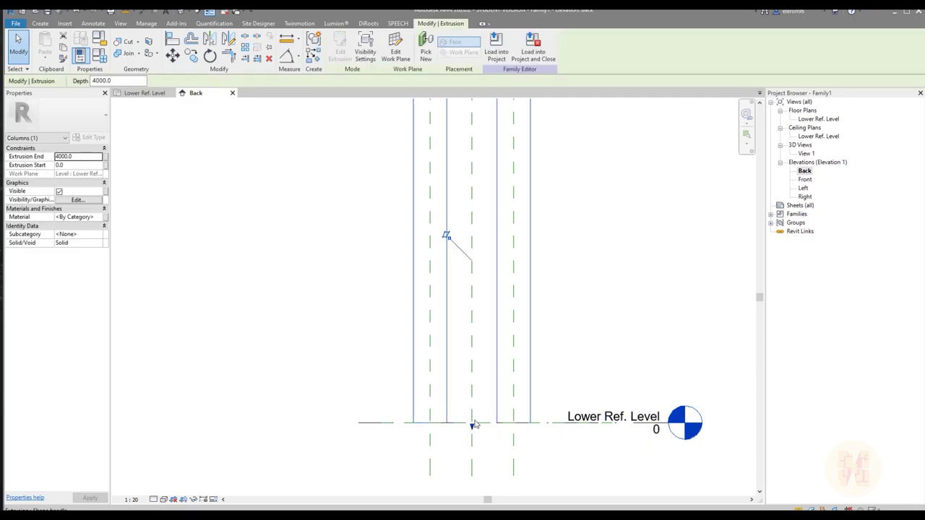
pyautogui.moveTo(472, 428); pyautogui.dragTo(473, 386)
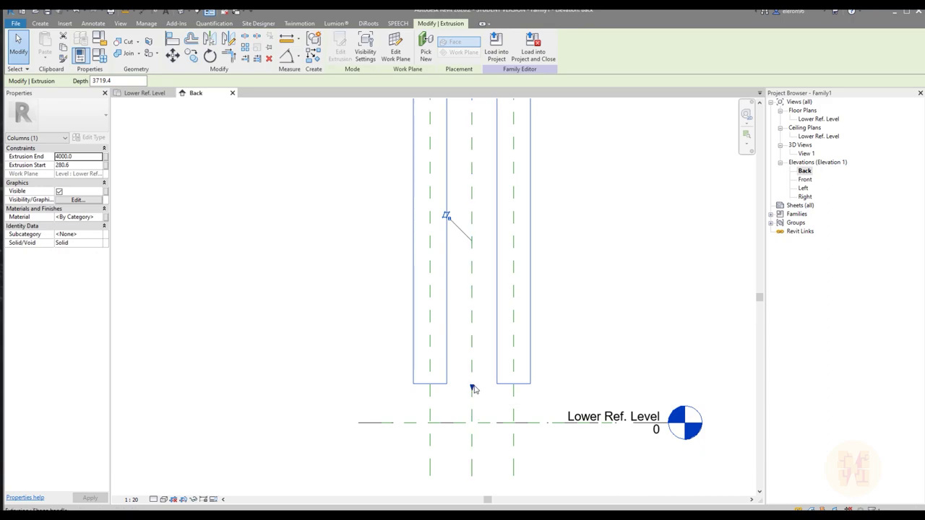
pyautogui.moveTo(472, 389); pyautogui.dragTo(473, 429)
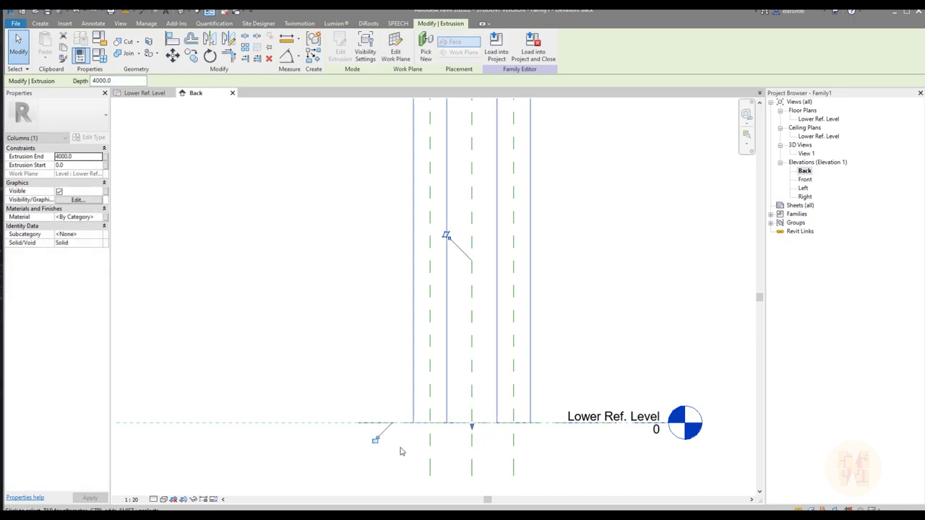
# Test the base constraint by trying to move the extrusion's base up from the Lower Ref. Level, and cancel the change.
pyautogui.click(466, 423)
pyautogui.moveTo(474, 429); pyautogui.dragTo(475, 402)
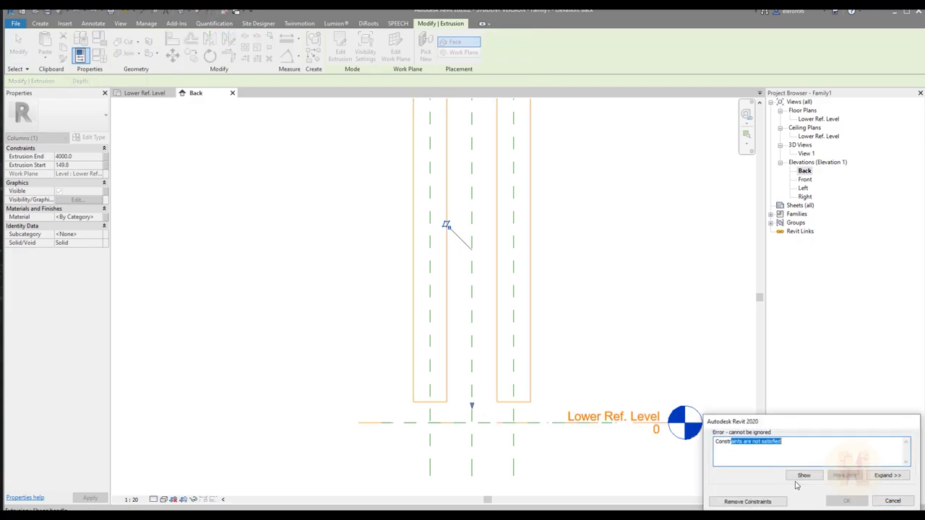
pyautogui.click(892, 501)
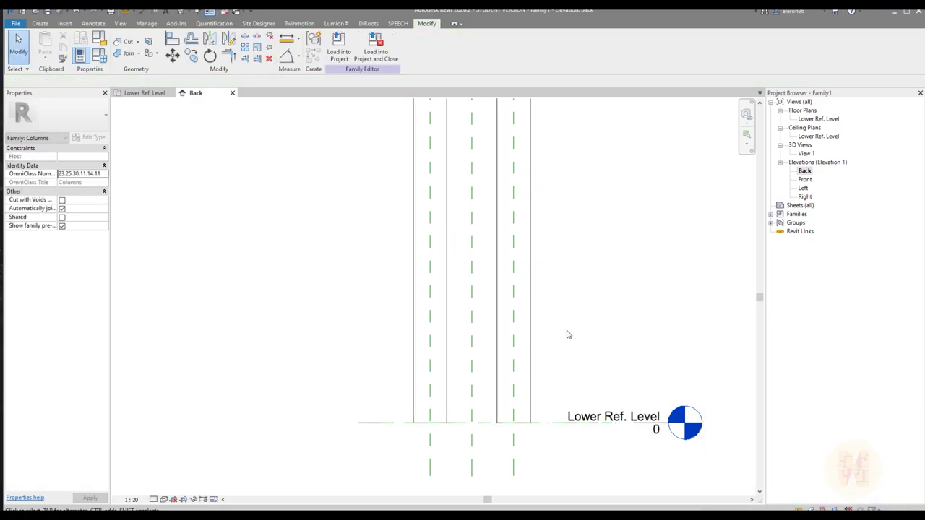
# Inspect the four cylindrical columns from several angles in the default 3D view.
pyautogui.click(182, 12)
pyautogui.keyDown('shift'); pyautogui.moveTo(489, 250); pyautogui.dragTo(467, 262, button='middle'); pyautogui.keyUp('shift')
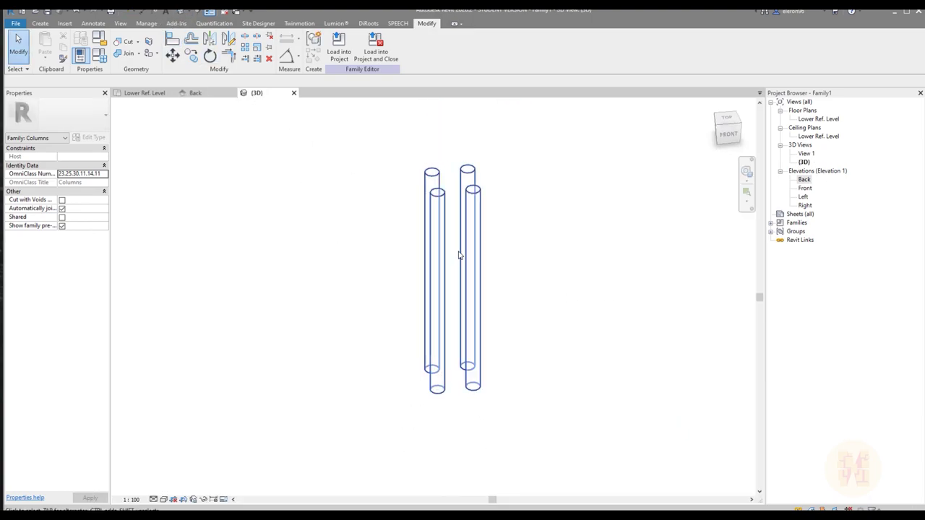
pyautogui.keyDown('shift'); pyautogui.moveTo(611, 297); pyautogui.dragTo(456, 284, button='middle'); pyautogui.keyUp('shift')
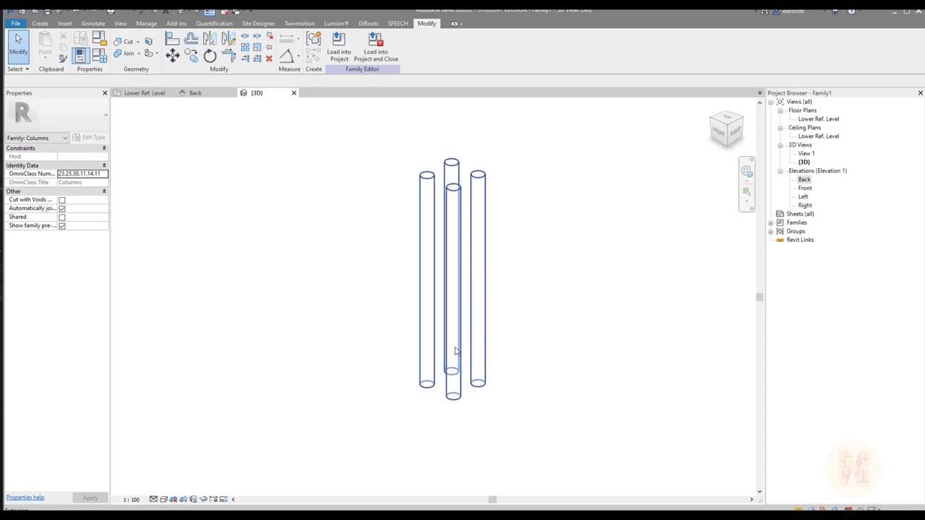
pyautogui.keyDown('shift'); pyautogui.moveTo(602, 320); pyautogui.dragTo(557, 316, button='middle'); pyautogui.keyUp('shift')
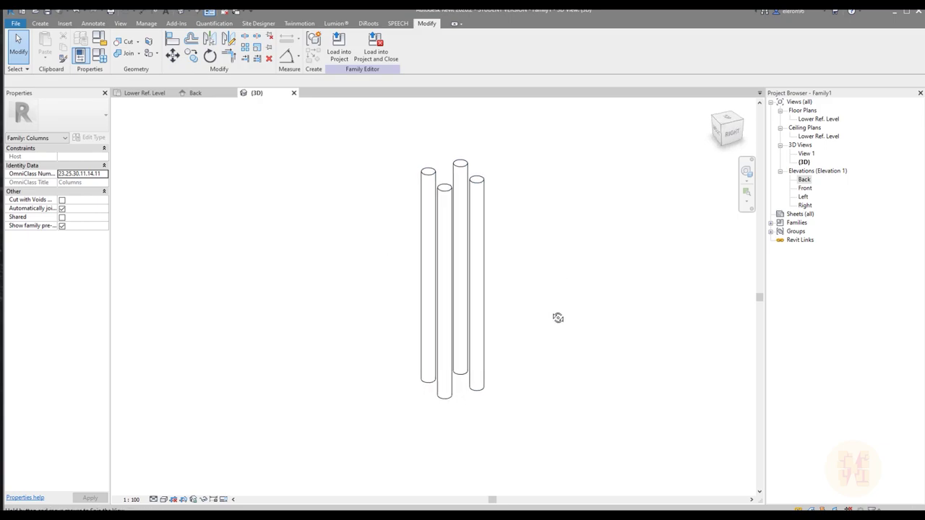
# Create a new family from the Metric Generic Model template.
pyautogui.click(20, 24)
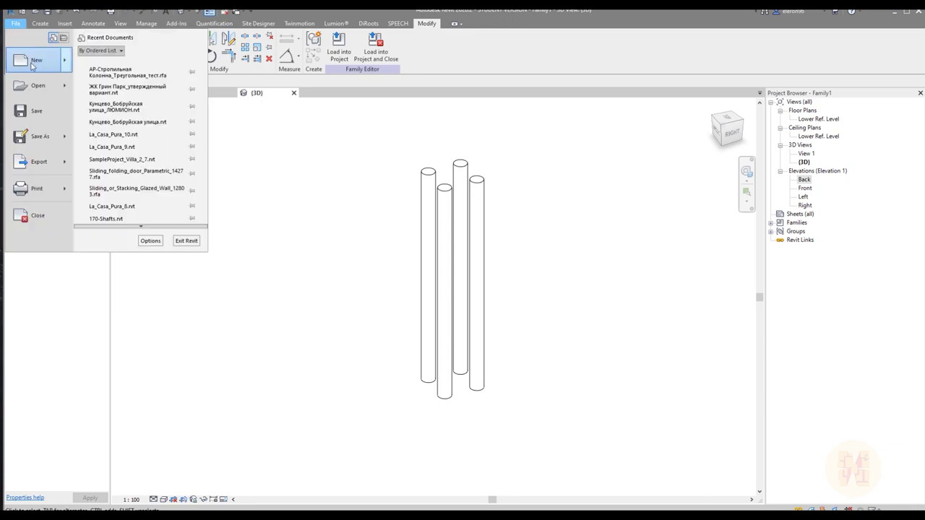
pyautogui.moveTo(52, 67)
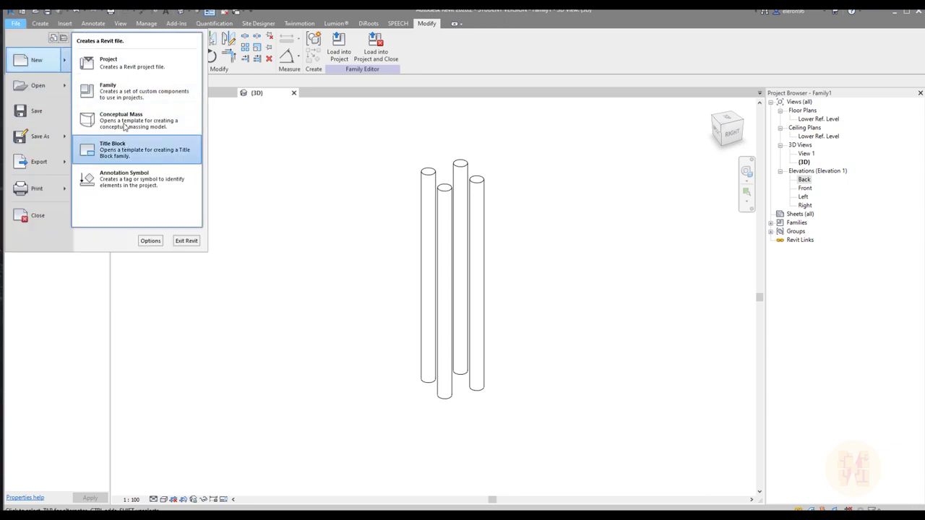
pyautogui.click(116, 88)
pyautogui.scroll(-5, 557, 200)
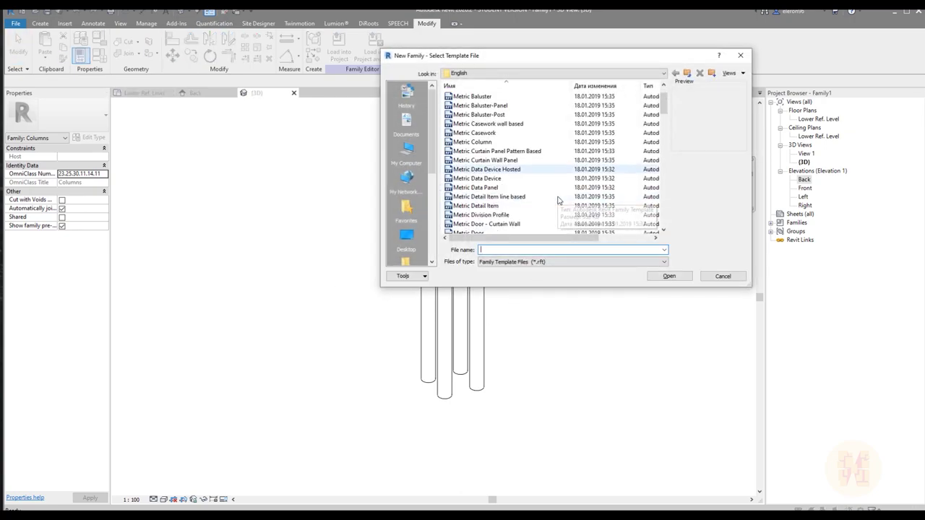
pyautogui.scroll(-3, 552, 199)
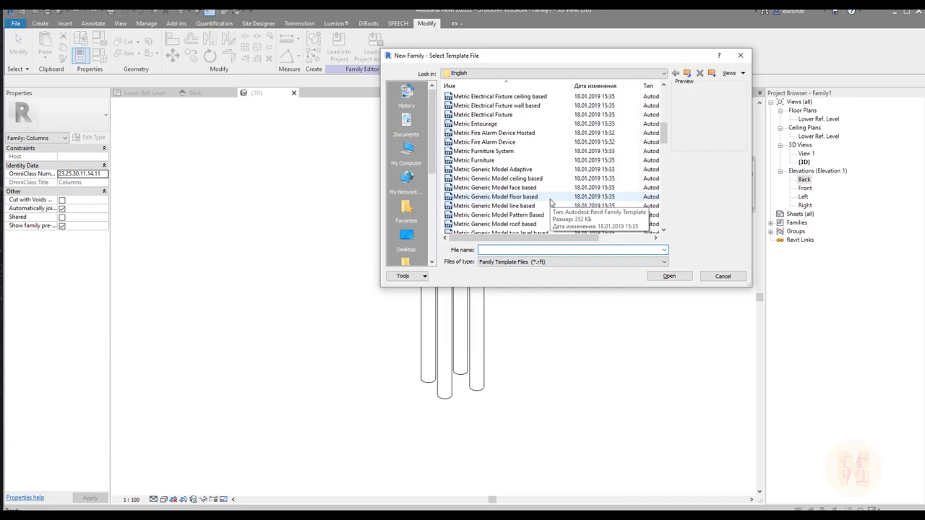
pyautogui.scroll(-1, 552, 204)
pyautogui.click(495, 226)
pyautogui.click(670, 276)
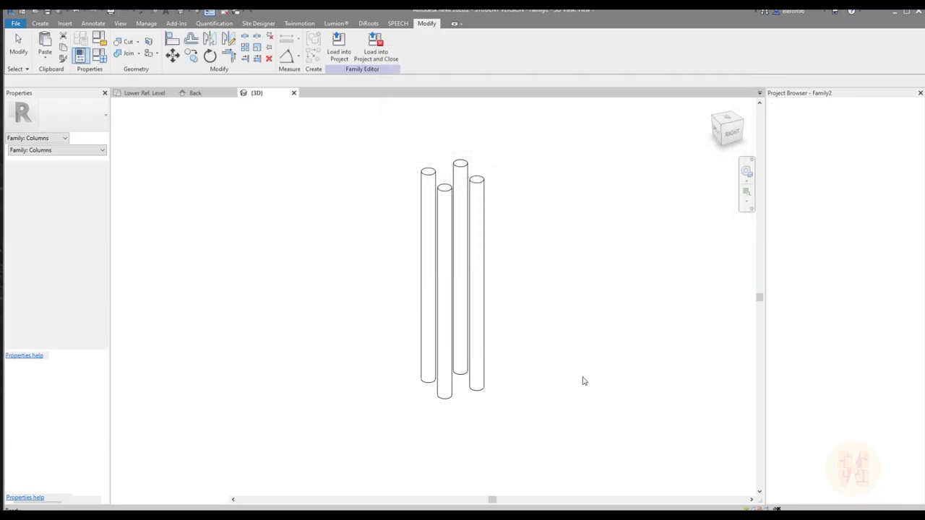
pyautogui.moveTo(438, 270); pyautogui.dragTo(481, 256, button='middle')
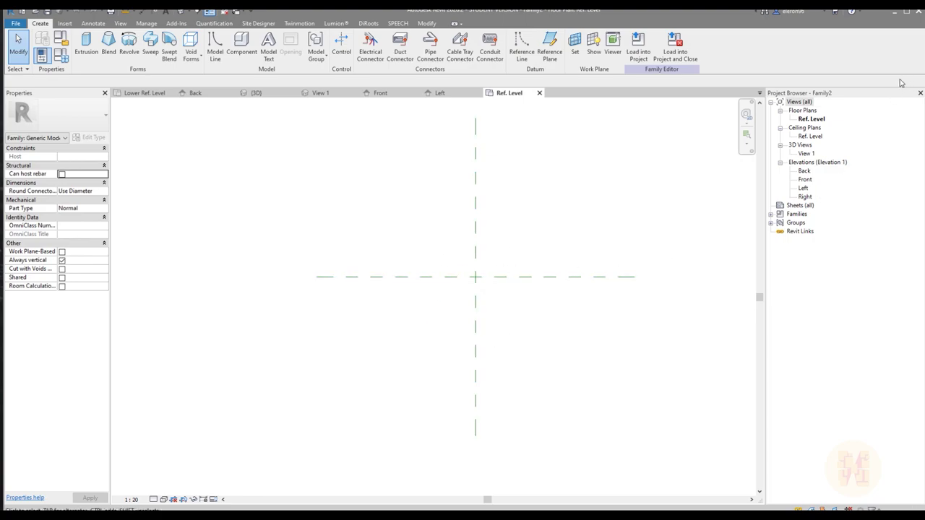
pyautogui.press('F1')
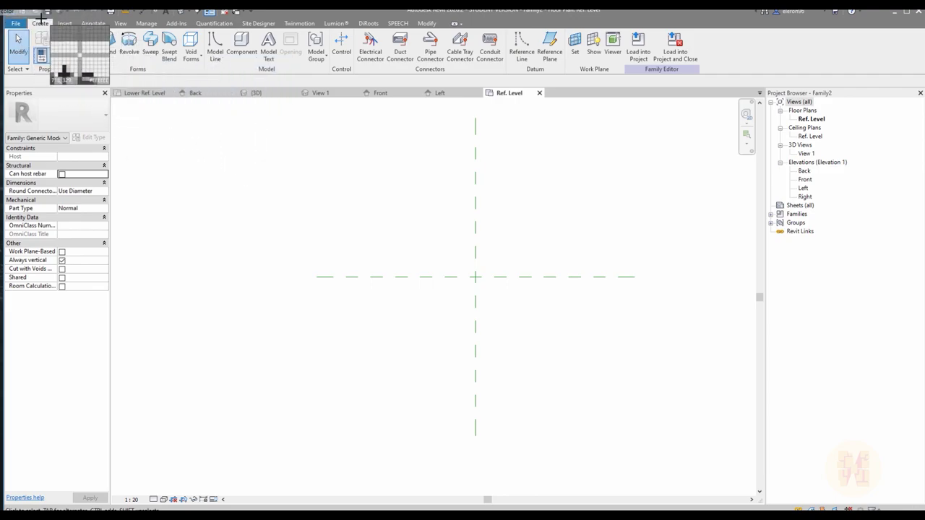
pyautogui.moveTo(7, 8); pyautogui.dragTo(640, 316)
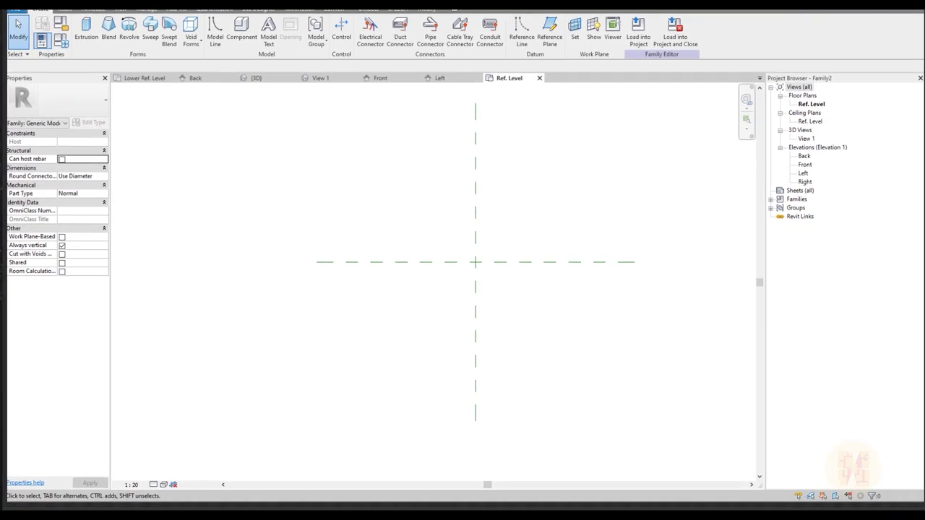
pyautogui.moveTo(299, 385); pyautogui.dragTo(652, 386)
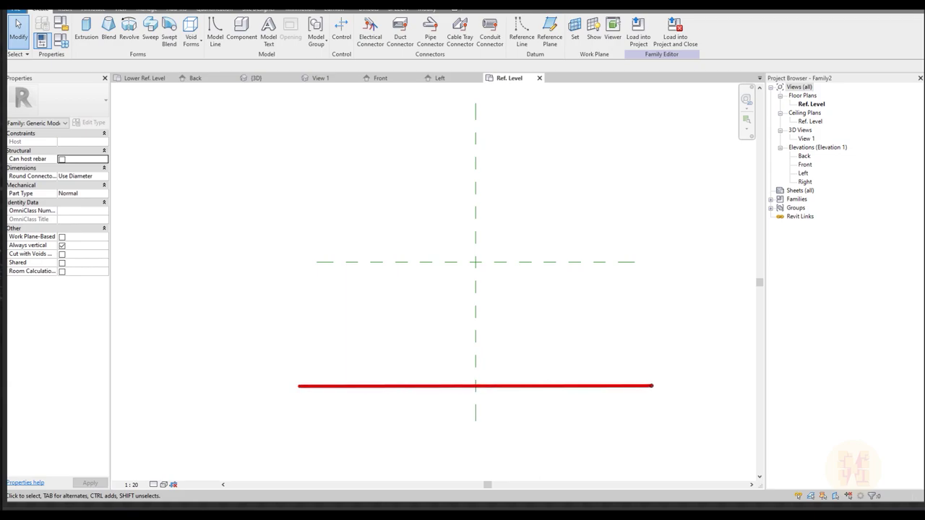
pyautogui.moveTo(647, 123)
pyautogui.mouseDown()
pyautogui.moveTo(650, 394)
pyautogui.moveTo(649, 373)
pyautogui.mouseUp()
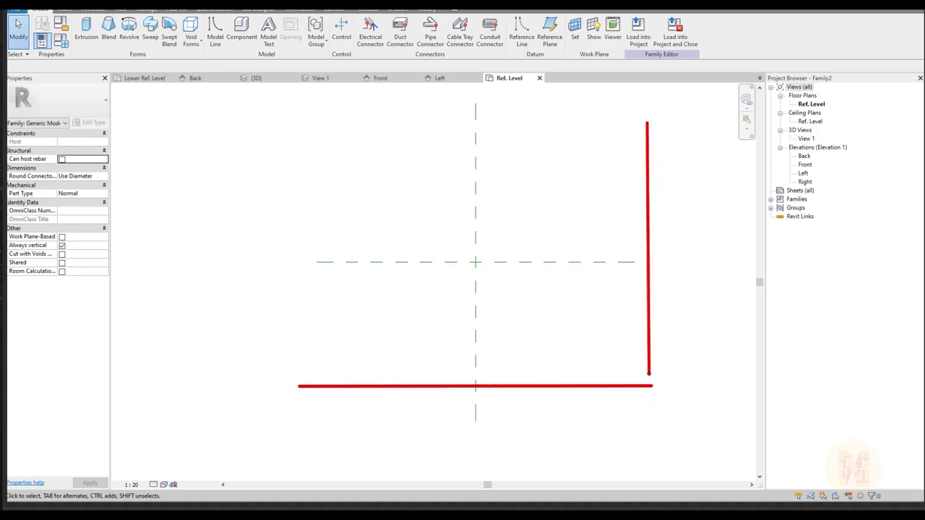
pyautogui.moveTo(617, 120)
pyautogui.mouseDown()
pyautogui.moveTo(297, 121)
pyautogui.moveTo(305, 120)
pyautogui.moveTo(295, 378)
pyautogui.mouseUp()
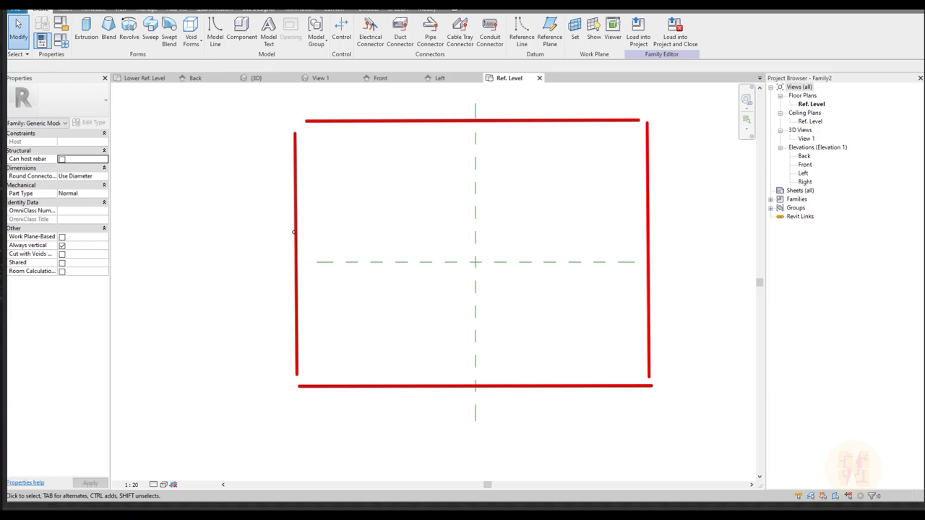
pyautogui.moveTo(318, 167); pyautogui.dragTo(320, 339)
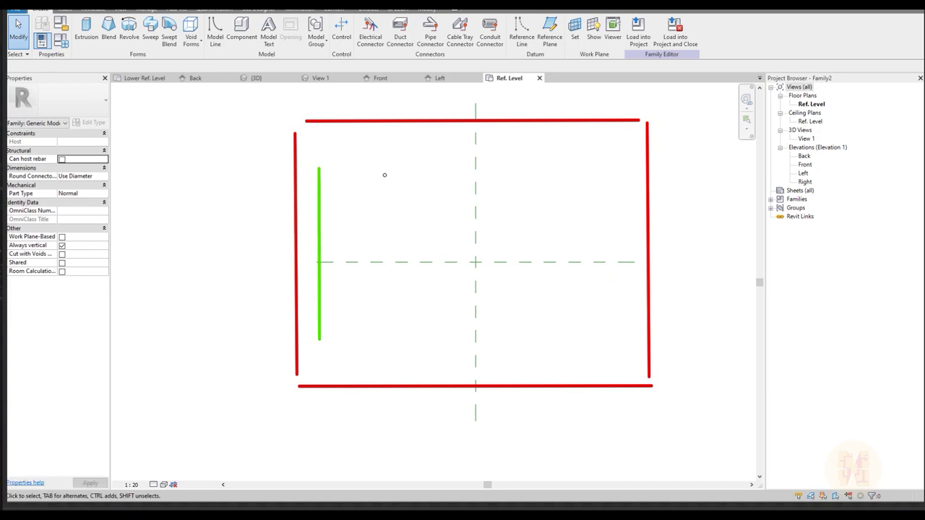
pyautogui.moveTo(350, 168)
pyautogui.mouseDown()
pyautogui.moveTo(557, 169)
pyautogui.moveTo(582, 336)
pyautogui.mouseUp()
pyautogui.moveTo(350, 343); pyautogui.dragTo(563, 341)
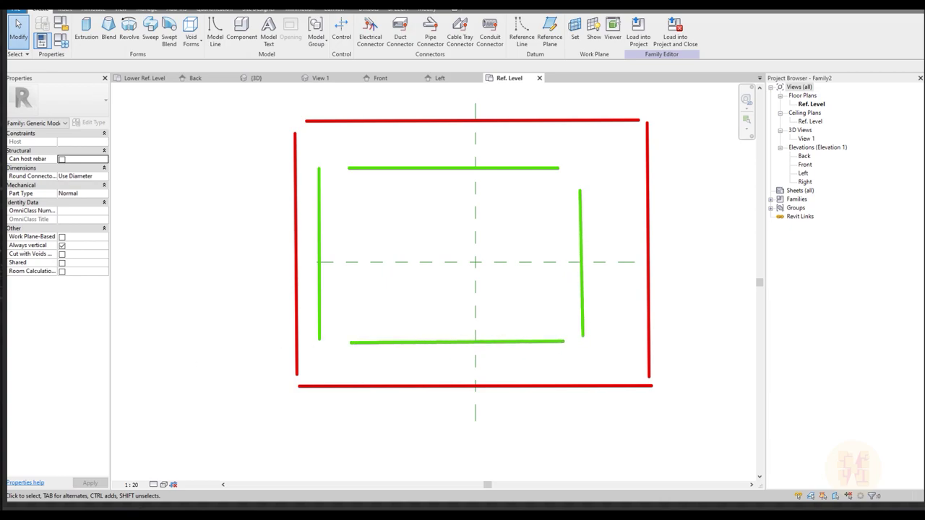
pyautogui.moveTo(299, 248); pyautogui.dragTo(313, 247)
pyautogui.moveTo(466, 129); pyautogui.dragTo(464, 162)
pyautogui.moveTo(637, 253); pyautogui.dragTo(591, 253)
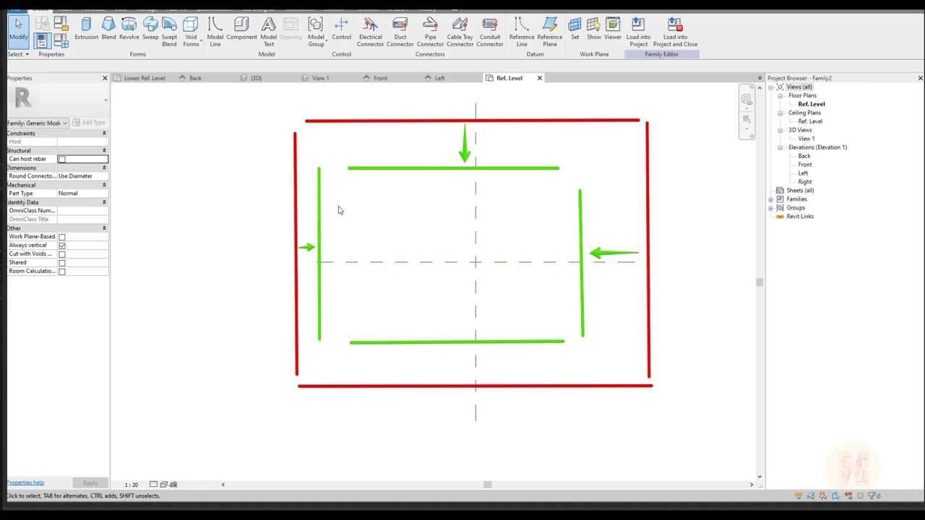
pyautogui.moveTo(446, 385); pyautogui.dragTo(448, 353)
pyautogui.moveTo(126, 141); pyautogui.dragTo(144, 375)
pyautogui.moveTo(219, 138); pyautogui.dragTo(238, 371)
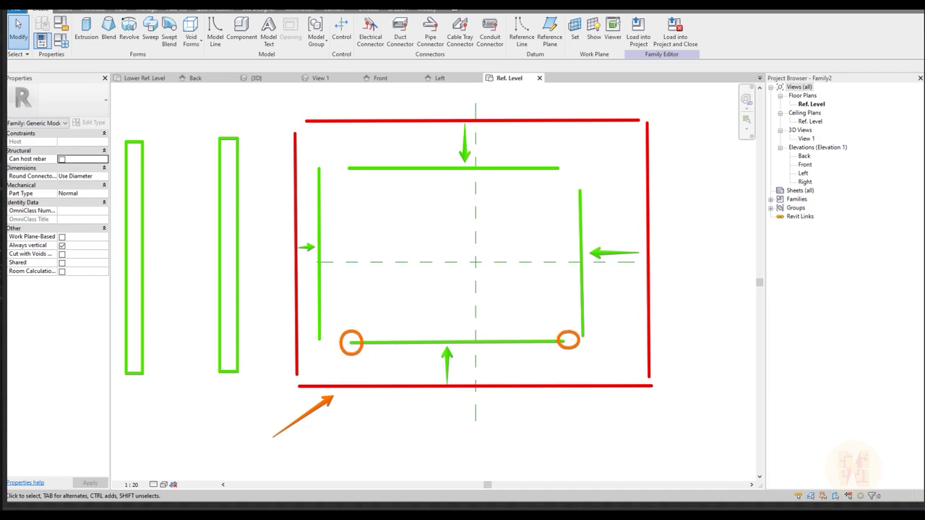
pyautogui.moveTo(346, 338); pyautogui.dragTo(132, 282)
pyautogui.moveTo(568, 338)
pyautogui.mouseDown()
pyautogui.moveTo(275, 237)
pyautogui.moveTo(231, 240)
pyautogui.mouseUp()
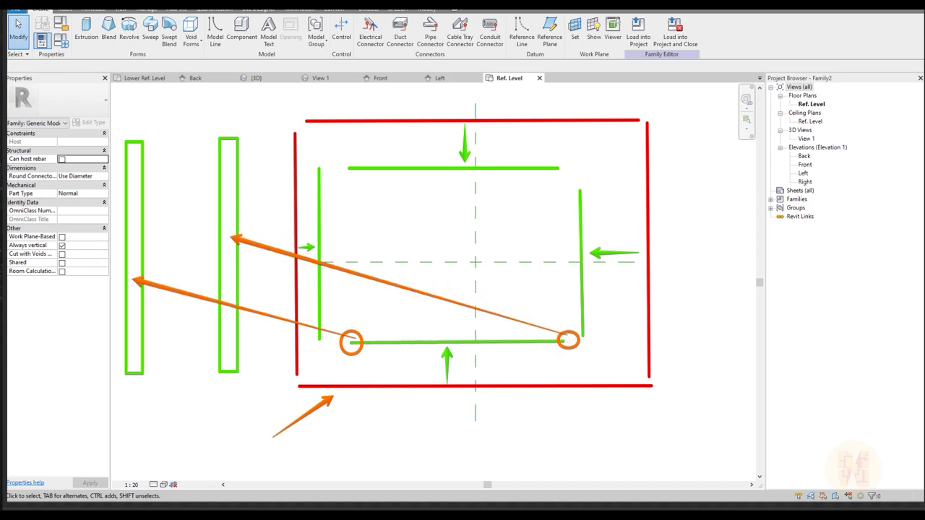
pyautogui.moveTo(133, 370); pyautogui.dragTo(227, 330)
pyautogui.moveTo(227, 369); pyautogui.dragTo(137, 372)
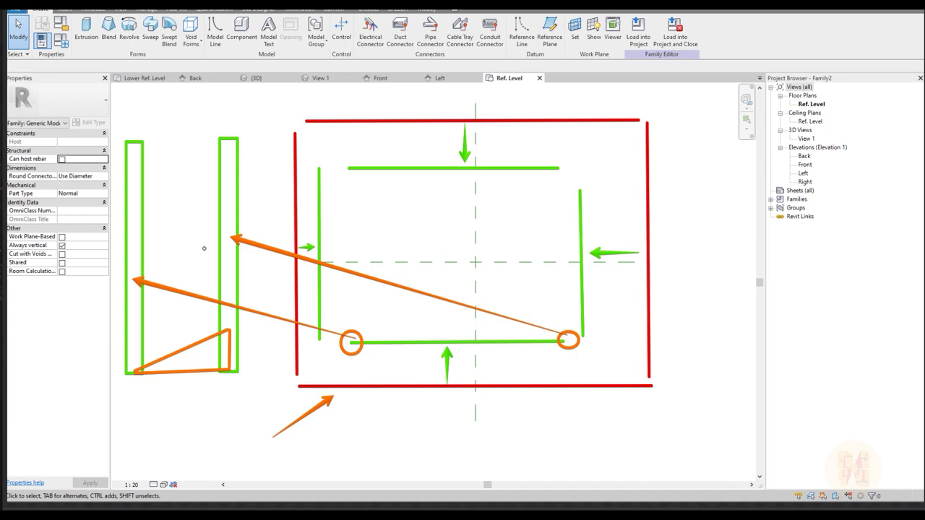
pyautogui.moveTo(174, 329)
pyautogui.mouseDown()
pyautogui.moveTo(136, 331)
pyautogui.moveTo(165, 306)
pyautogui.moveTo(131, 328)
pyautogui.moveTo(194, 283)
pyautogui.moveTo(227, 283)
pyautogui.mouseUp()
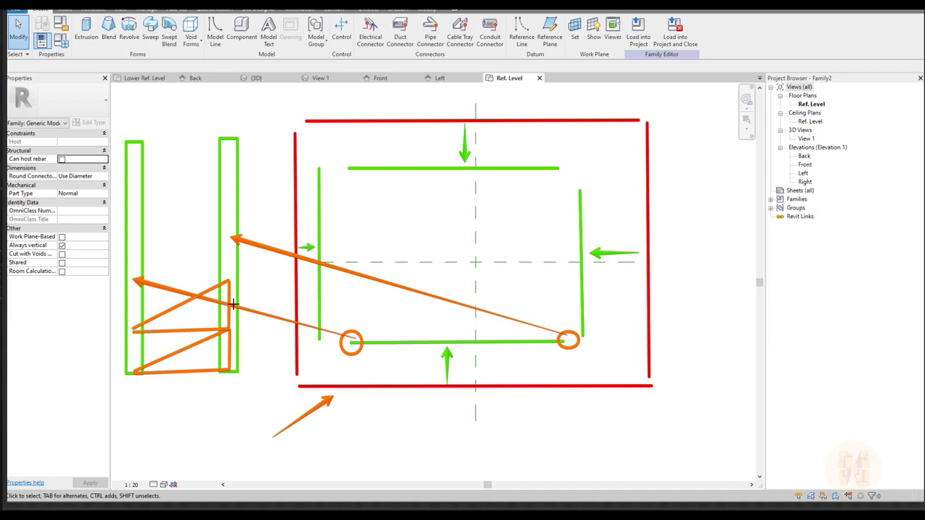
pyautogui.moveTo(222, 300); pyautogui.dragTo(222, 362)
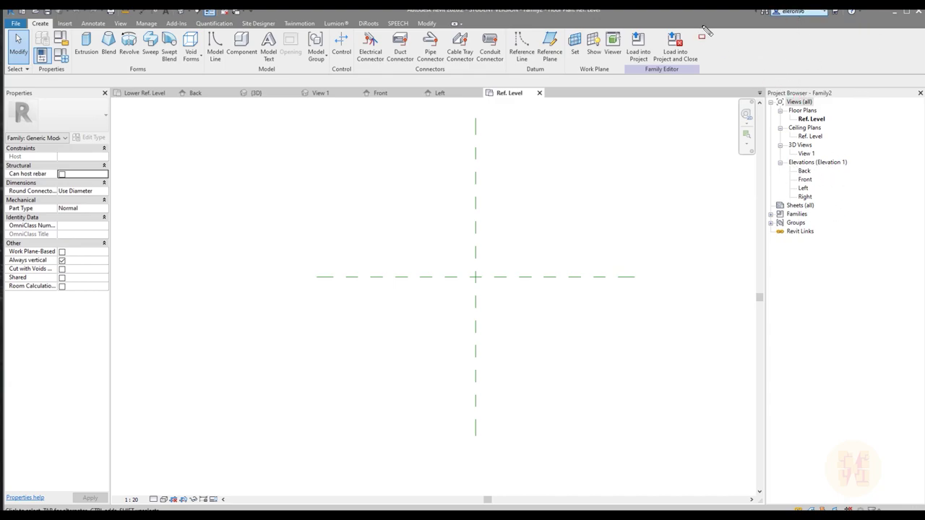
pyautogui.moveTo(778, 149); pyautogui.dragTo(832, 204)
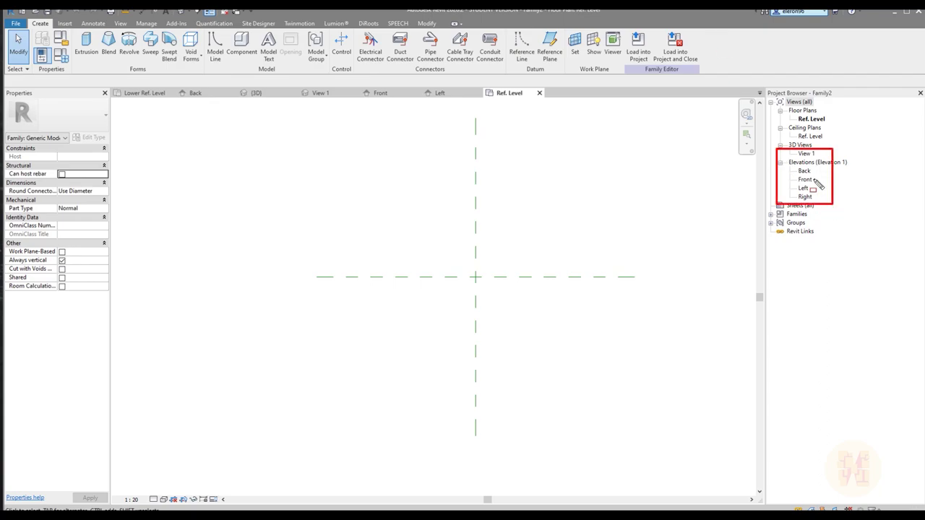
pyautogui.moveTo(505, 73); pyautogui.dragTo(540, 26)
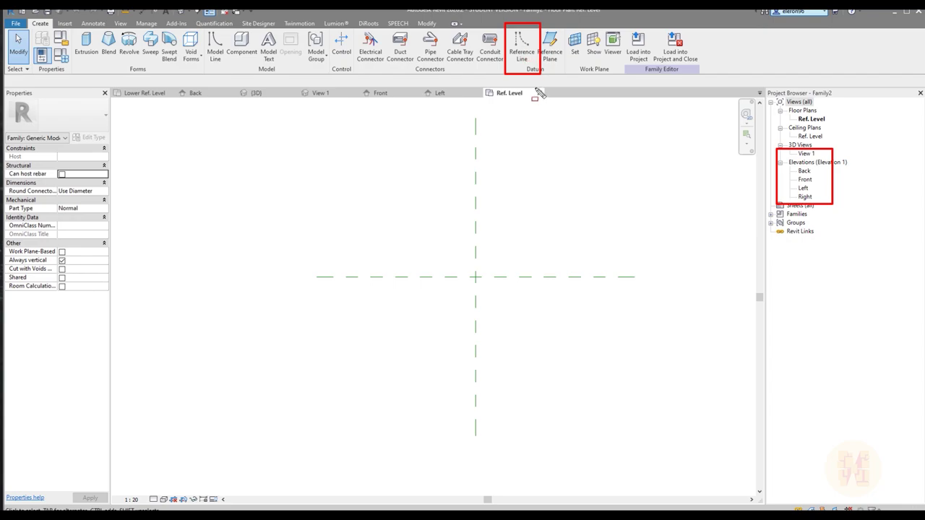
pyautogui.click(522, 47)
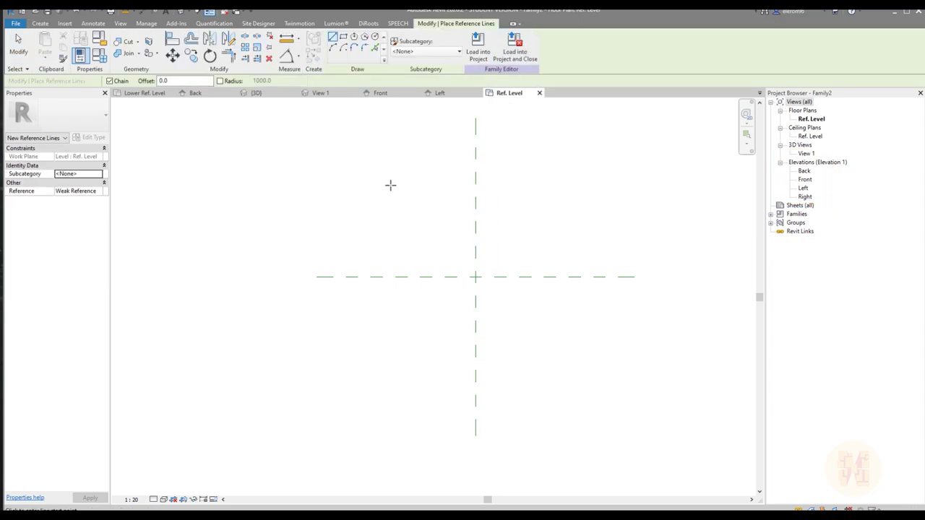
pyautogui.click(584, 172)
pyautogui.click(378, 172)
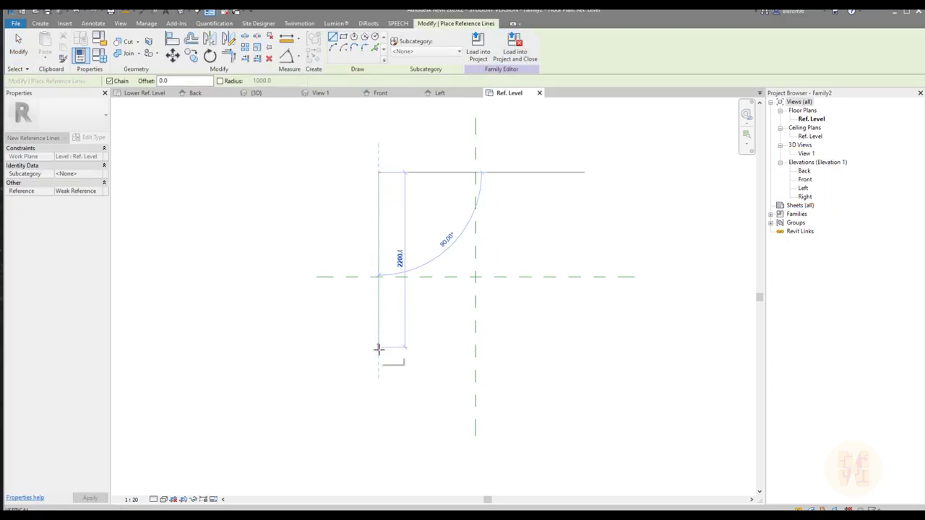
pyautogui.press('Escape')
pyautogui.press('Escape')
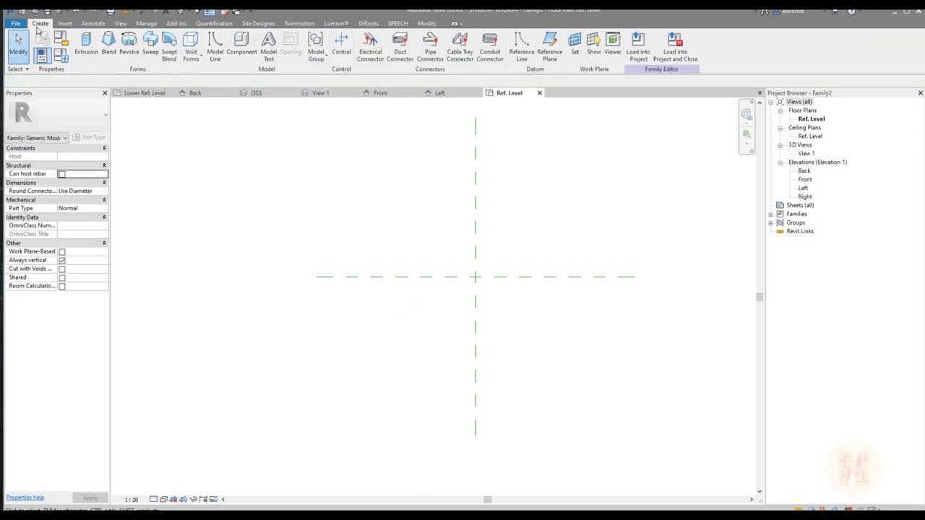
# Draw four reference planes forming a rectangle around the centre planes, two vertical and two horizontal, in the Ref. Level plan.
pyautogui.click(549, 45)
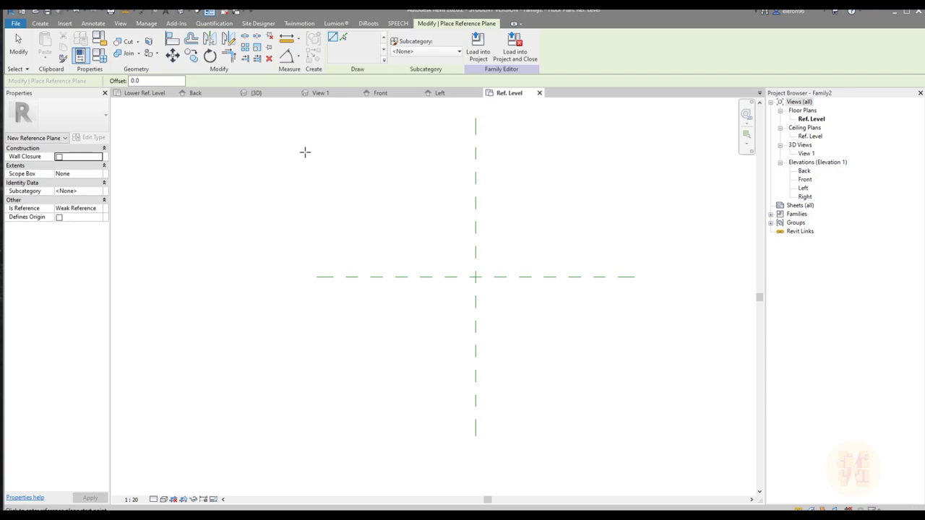
pyautogui.click(372, 165)
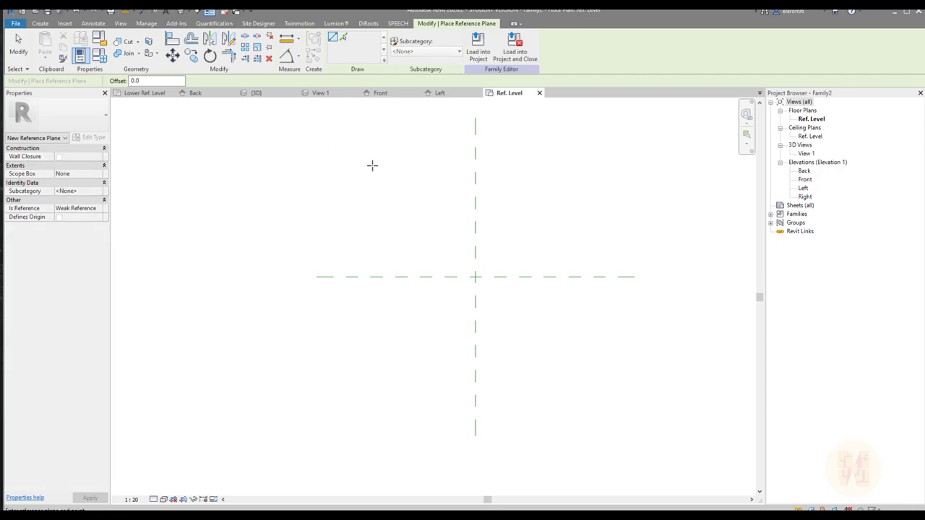
pyautogui.click(370, 339)
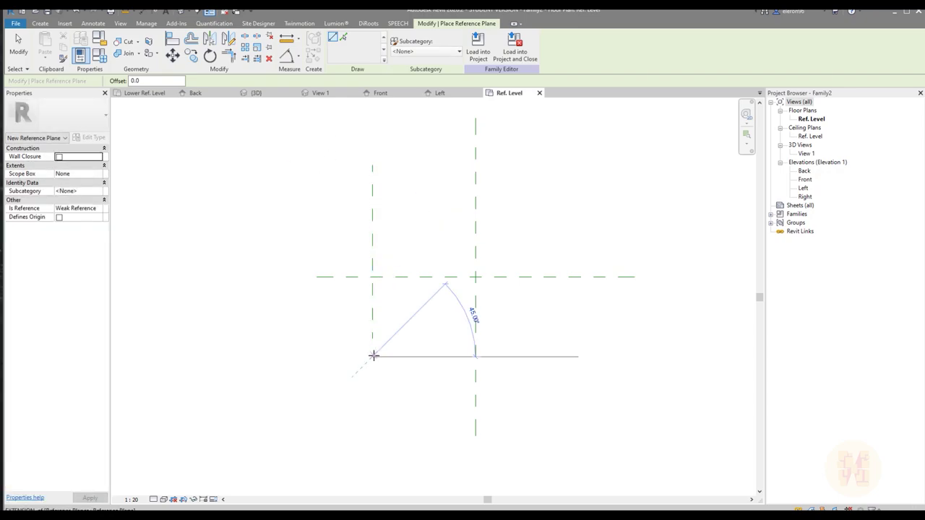
pyautogui.click(373, 357)
pyautogui.click(577, 356)
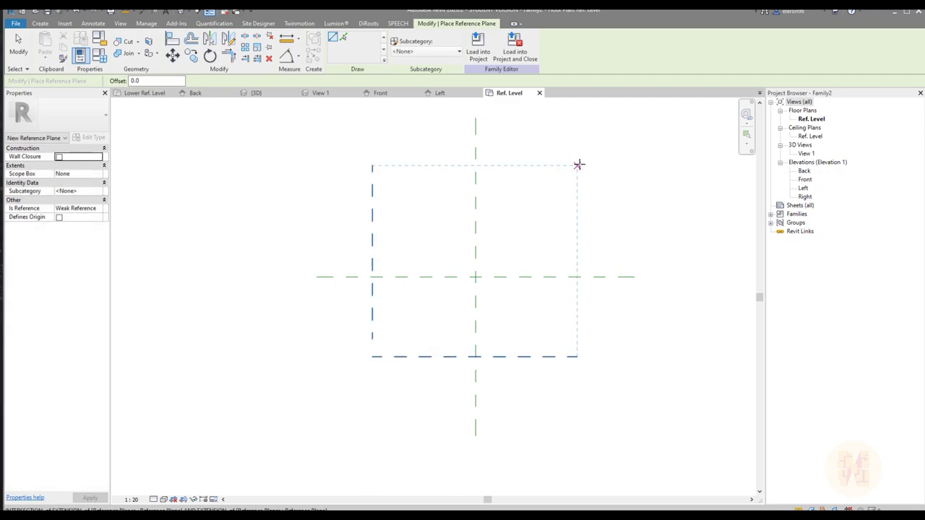
pyautogui.click(579, 165)
pyautogui.click(577, 356)
pyautogui.click(372, 165)
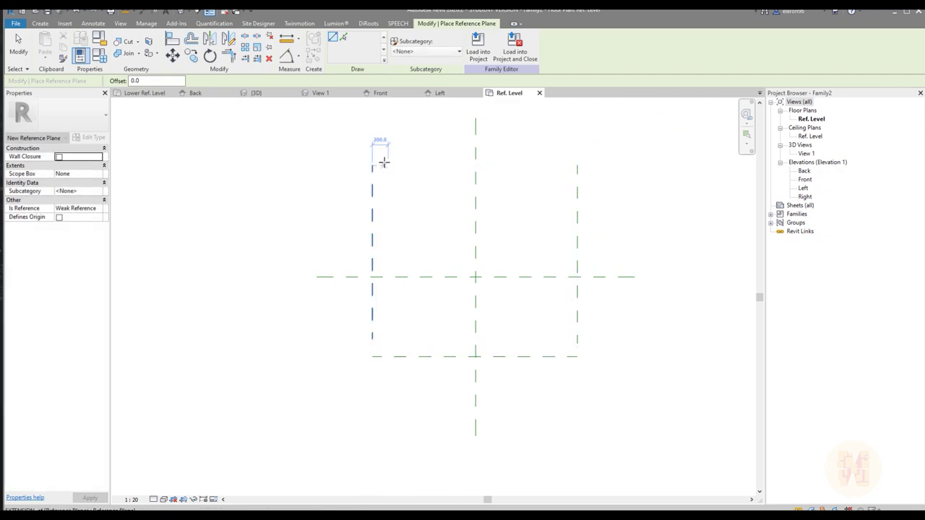
pyautogui.click(557, 167)
pyautogui.press('Escape')
pyautogui.press('Escape')
# Dimension the left, centre and right vertical reference planes in one string above the layout and set it to equal spacing.
pyautogui.moveTo(602, 173); pyautogui.dragTo(549, 214, button='middle')
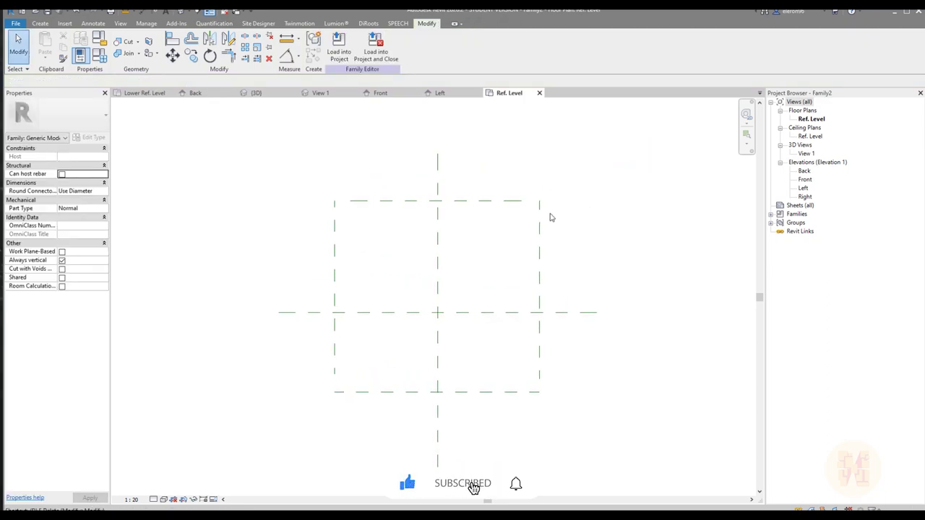
pyautogui.press('d')
pyautogui.press('i')
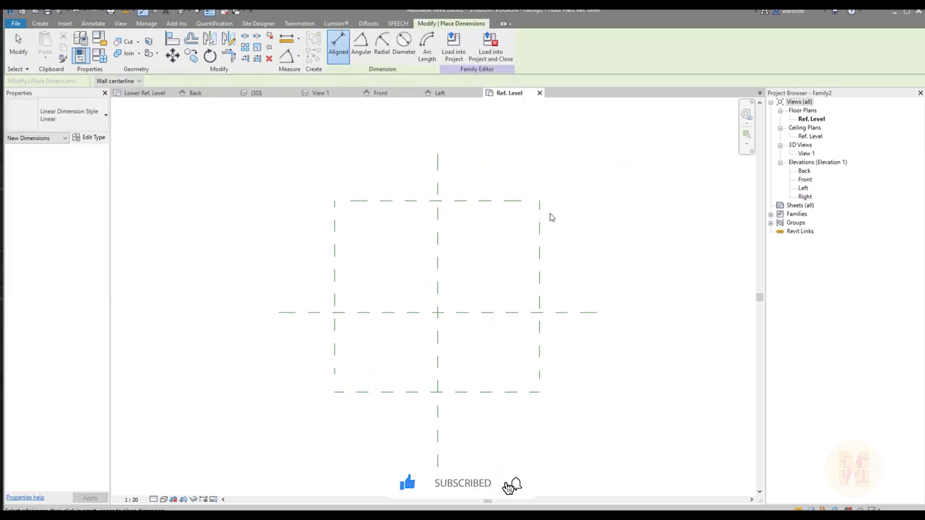
pyautogui.click(336, 253)
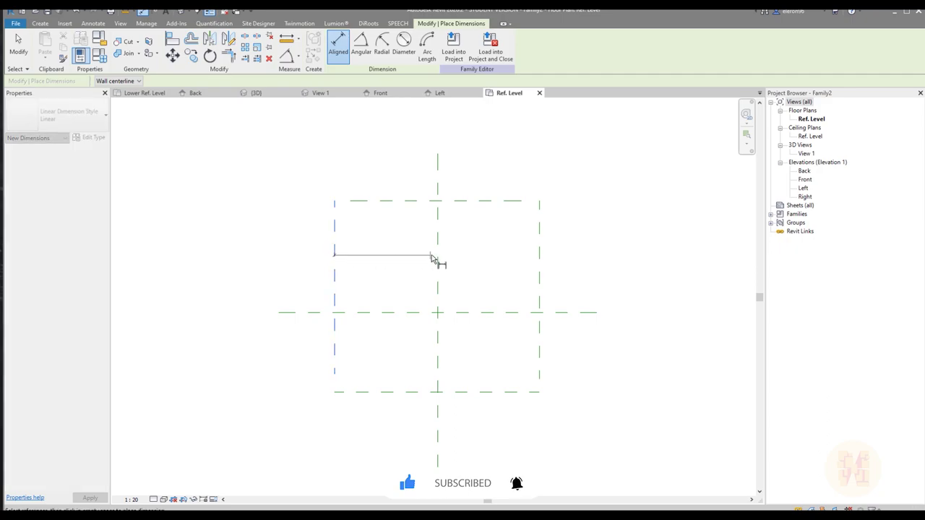
pyautogui.click(538, 254)
pyautogui.click(502, 148)
pyautogui.click(437, 128)
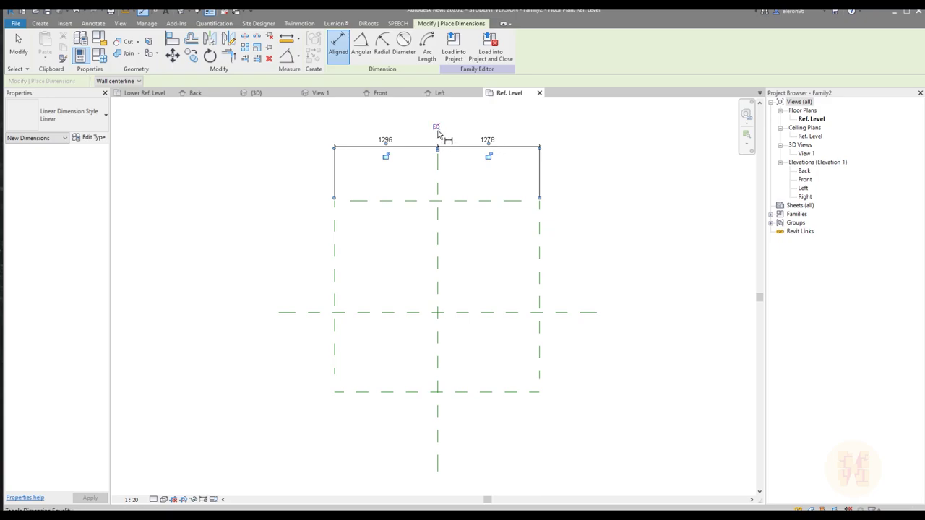
# Add an overall aligned dimension between the outer left and right reference planes, above the equality dimension.
pyautogui.moveTo(510, 208); pyautogui.dragTo(505, 241, button='middle')
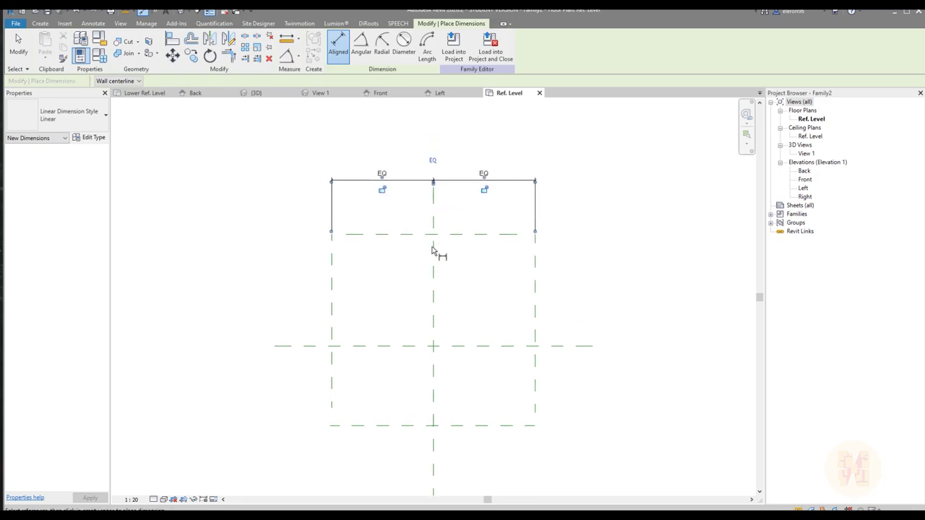
pyautogui.click(332, 283)
pyautogui.click(536, 288)
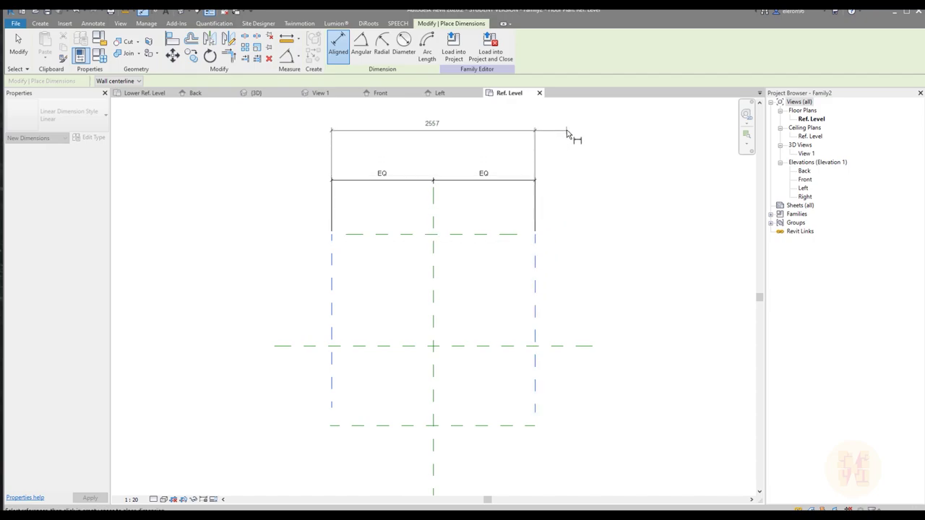
pyautogui.click(560, 135)
# Dimension the upper, centre and lower horizontal reference planes in one string beside the layout and set it to equal spacing.
pyautogui.moveTo(597, 256); pyautogui.dragTo(546, 217, button='middle')
pyautogui.click(457, 197)
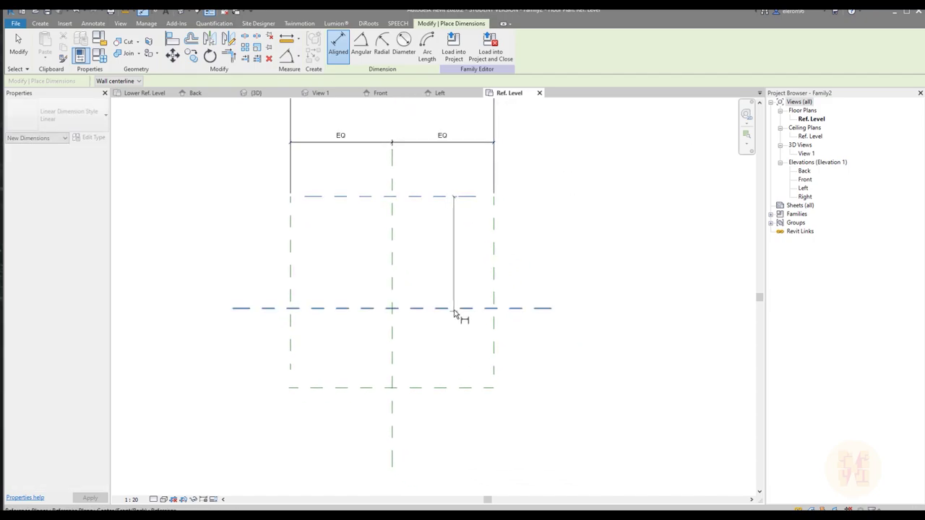
pyautogui.click(458, 310)
pyautogui.click(466, 388)
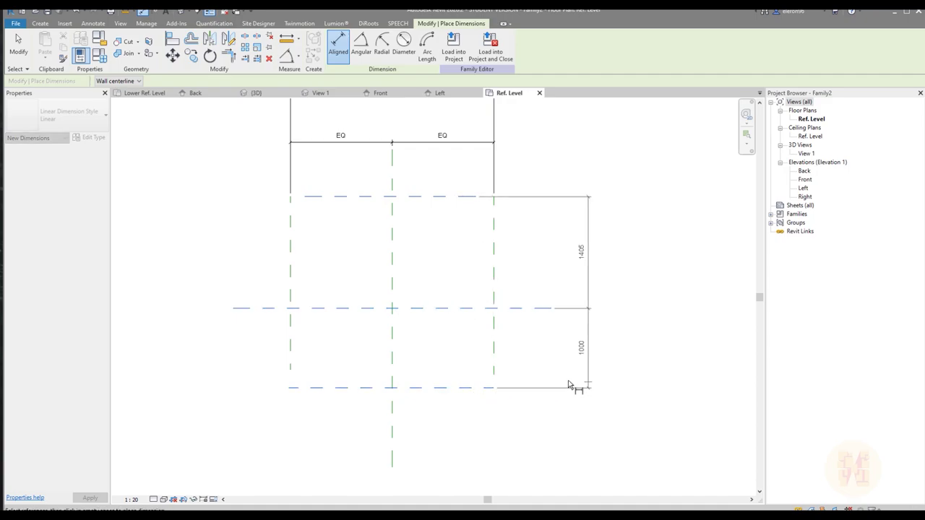
pyautogui.click(542, 378)
pyautogui.click(559, 292)
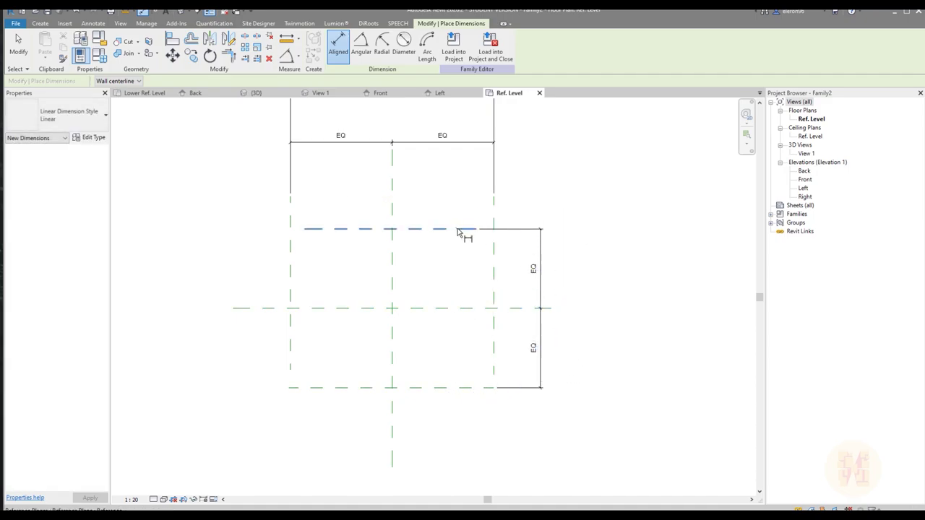
# Add an overall aligned dimension between the upper and lower horizontal reference planes, outside the equality dimension.
pyautogui.click(465, 229)
pyautogui.click(443, 387)
pyautogui.click(593, 383)
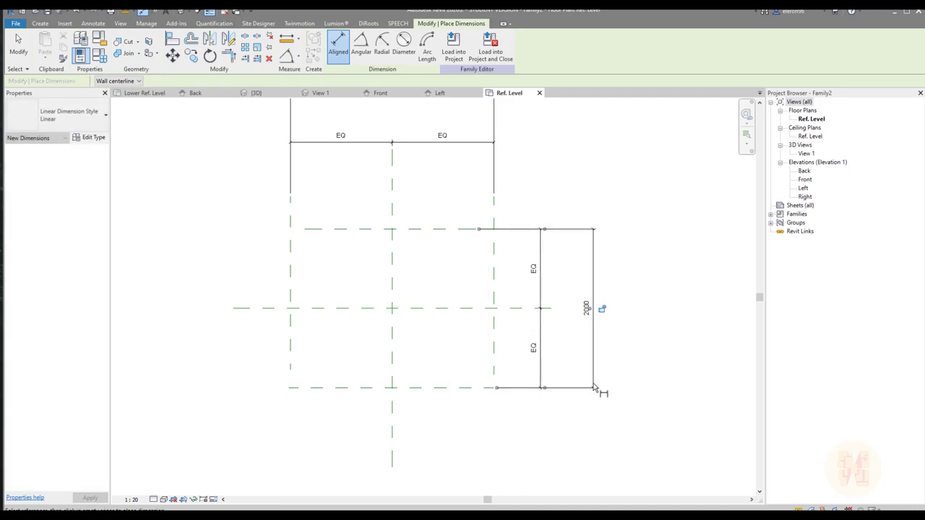
pyautogui.press('Escape')
pyautogui.press('Escape')
# Extend the lower end of the left vertical reference plane past the lower horizontal reference plane.
pyautogui.moveTo(331, 326); pyautogui.dragTo(419, 307, button='middle')
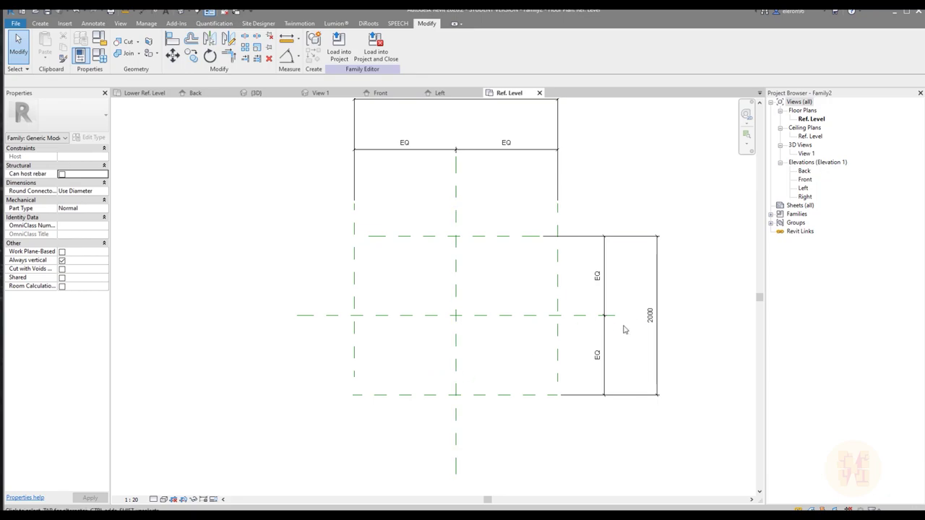
pyautogui.click(354, 377)
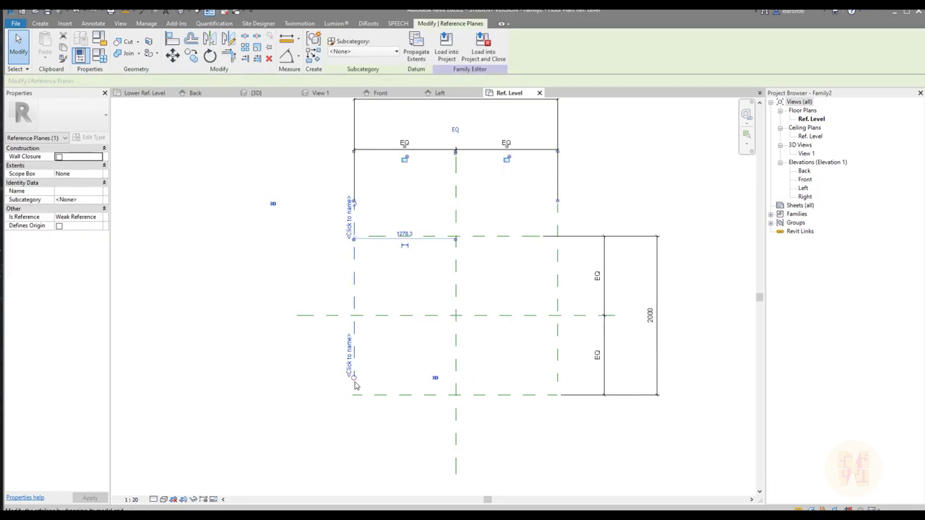
pyautogui.click(396, 376)
pyautogui.click(354, 378)
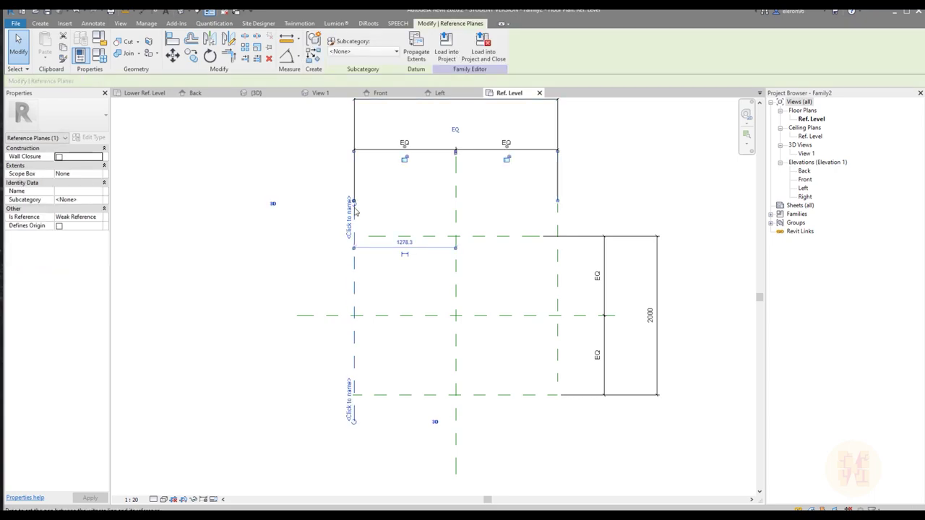
pyautogui.press('Escape')
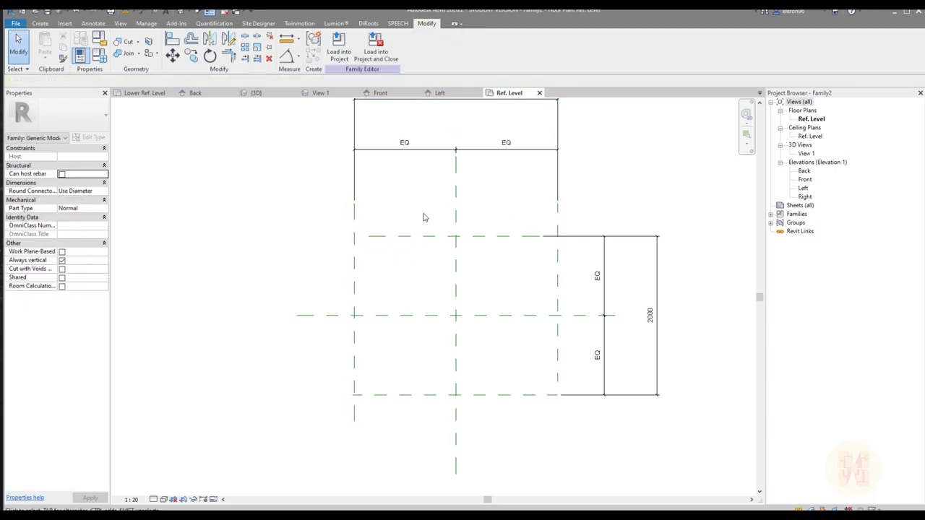
# Extend both ends of the upper and lower horizontal reference planes slightly past the outer vertical reference planes.
pyautogui.click(391, 236)
pyautogui.moveTo(368, 236); pyautogui.dragTo(345, 236)
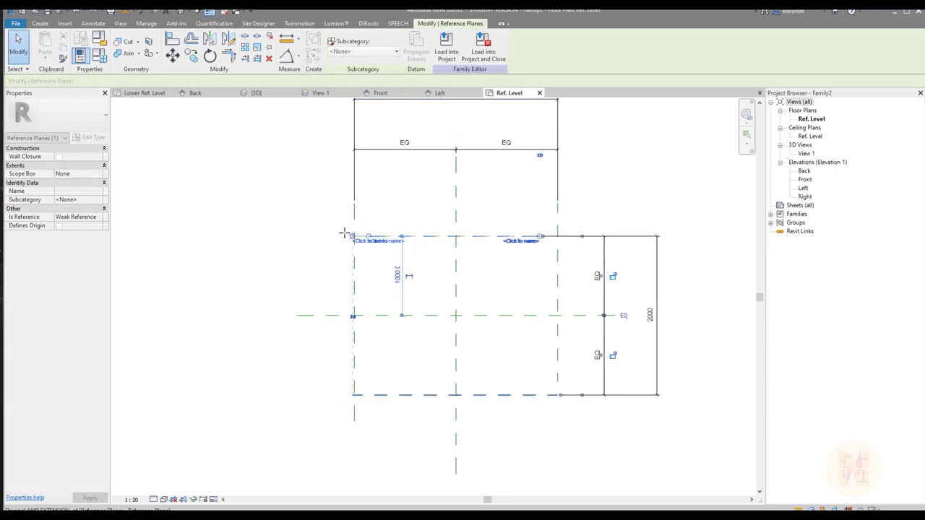
pyautogui.click(383, 396)
pyautogui.moveTo(354, 395)
pyautogui.mouseDown()
pyautogui.moveTo(340, 394)
pyautogui.moveTo(353, 393)
pyautogui.mouseUp()
pyautogui.press('Escape')
pyautogui.click(553, 395)
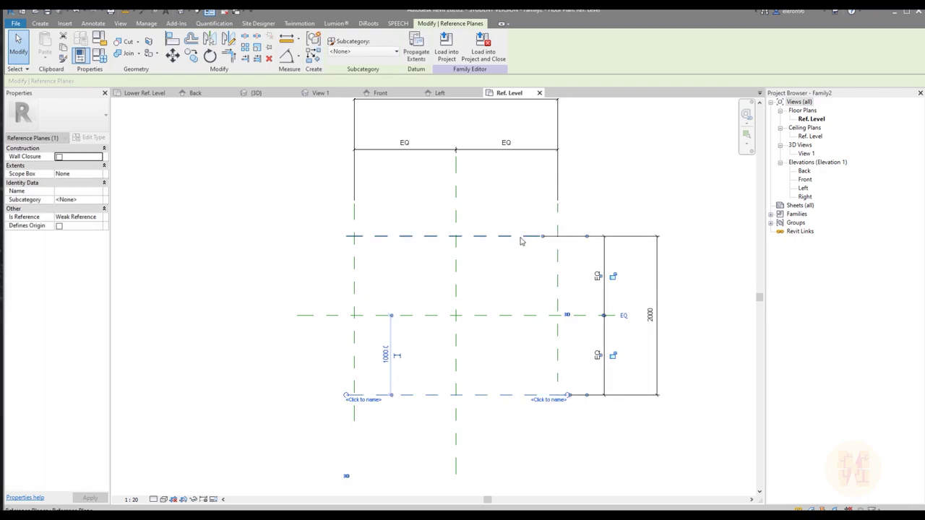
pyautogui.click(569, 237)
pyautogui.moveTo(539, 236); pyautogui.dragTo(568, 240)
pyautogui.click(642, 182)
# Extend the right vertical reference plane's lower end past the lower horizontal plane, and close the inactive views.
pyautogui.click(560, 383)
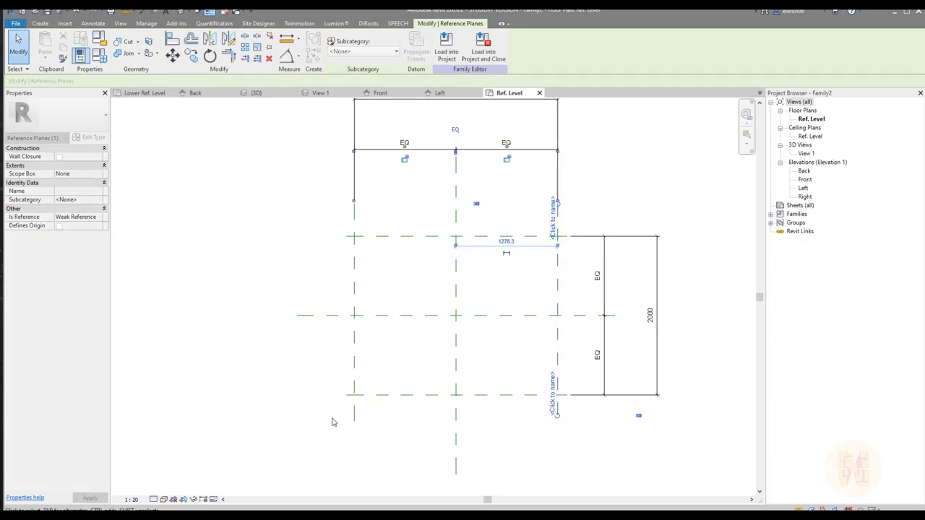
pyautogui.click(353, 419)
pyautogui.click(470, 355)
pyautogui.moveTo(475, 326); pyautogui.dragTo(487, 306, button='middle')
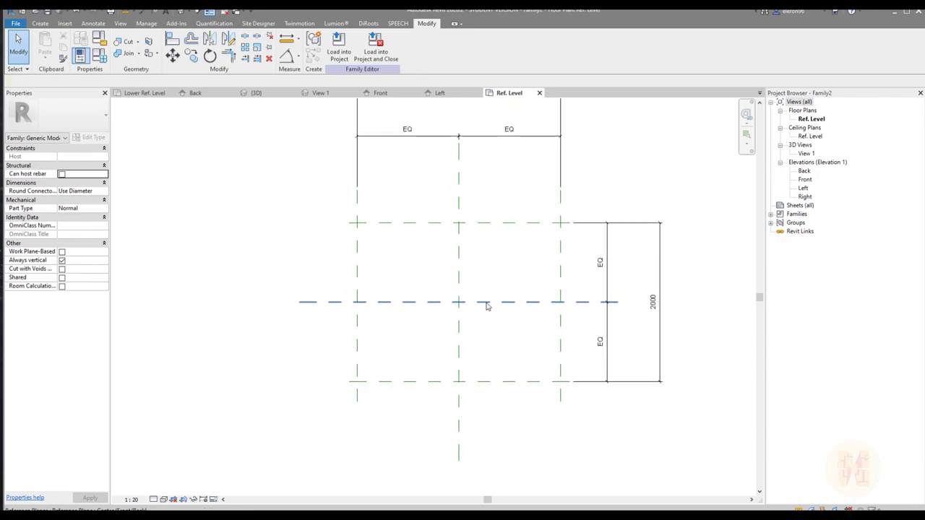
pyautogui.click(227, 12)
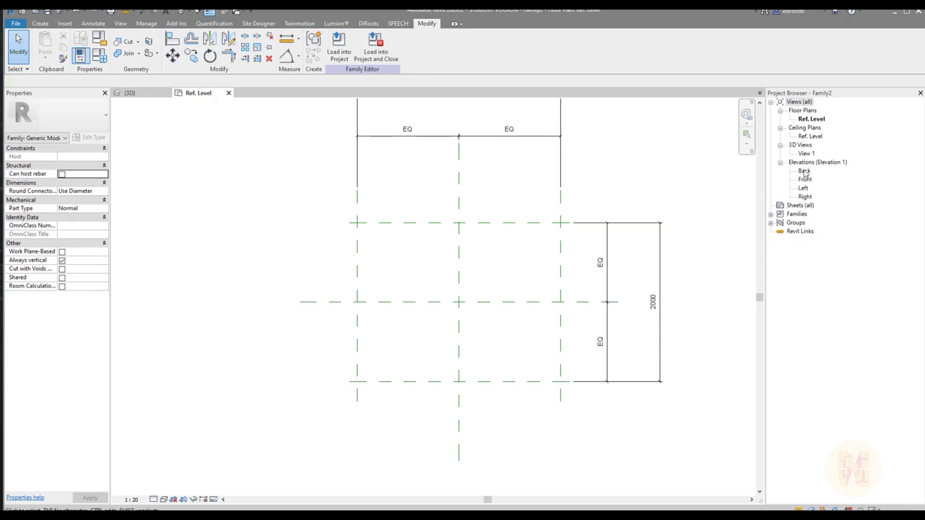
pyautogui.moveTo(523, 224); pyautogui.dragTo(519, 245, button='middle')
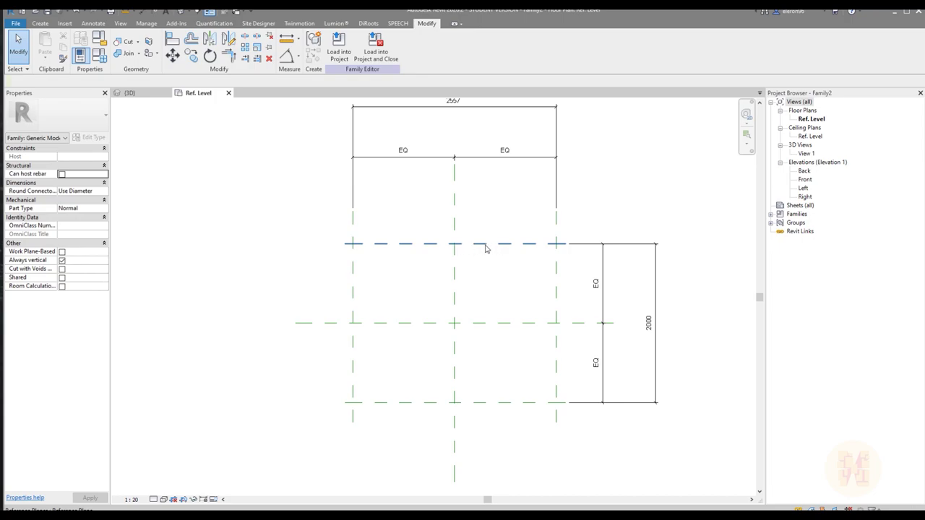
# Start a sweep and sketch its path by picking the four outer reference planes as path lines.
pyautogui.click(40, 23)
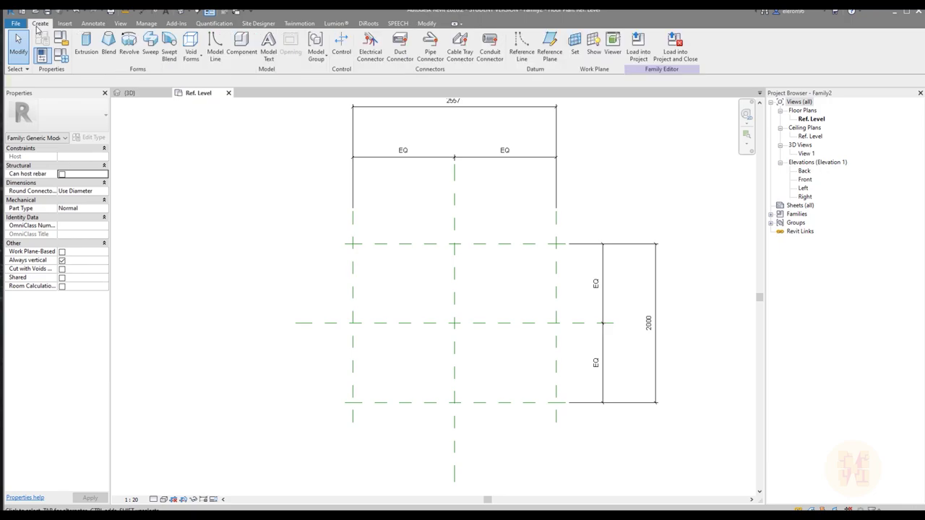
pyautogui.click(151, 52)
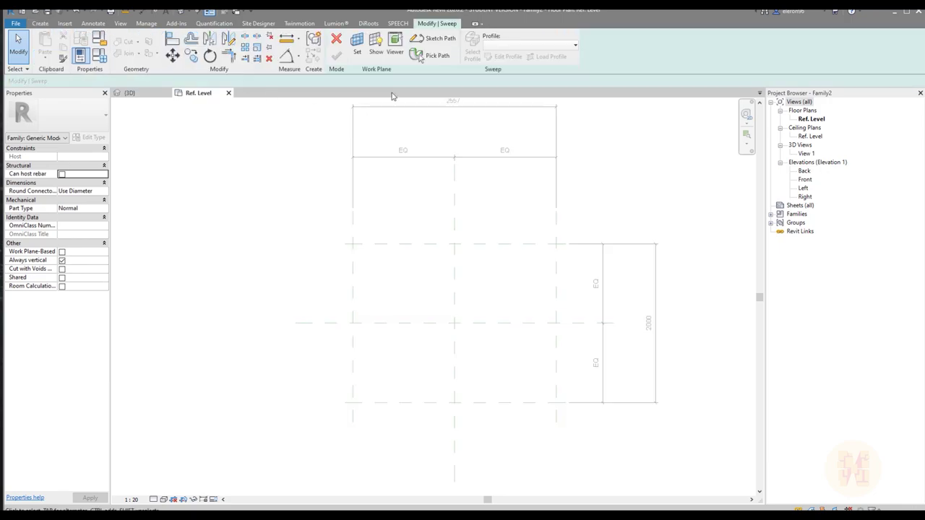
pyautogui.click(433, 55)
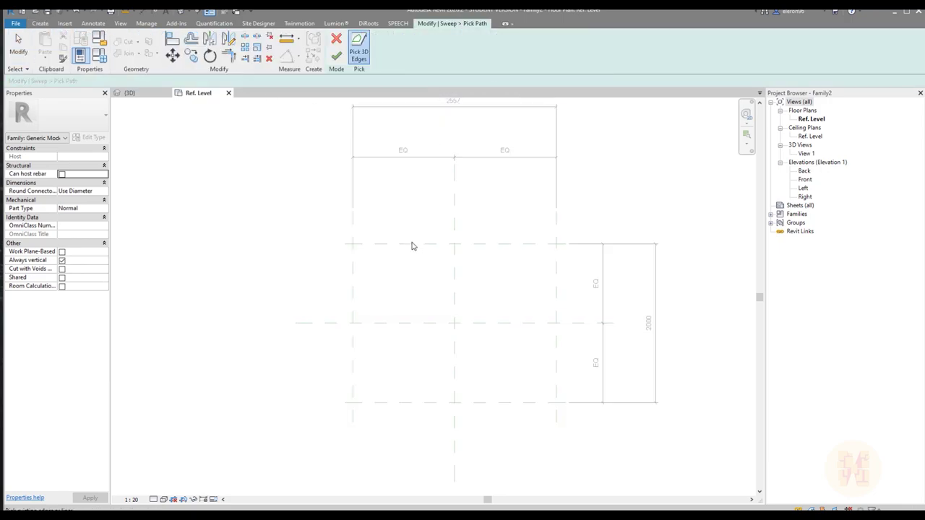
pyautogui.click(336, 38)
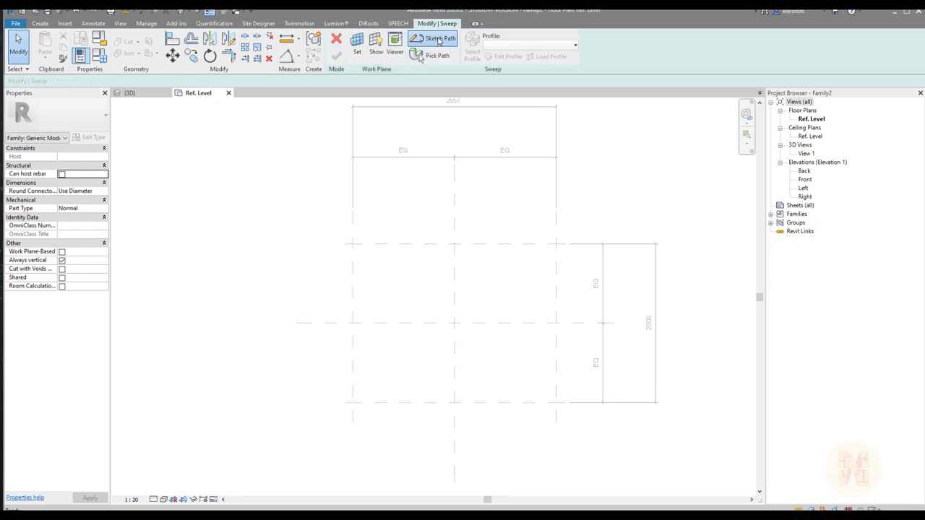
pyautogui.click(438, 39)
pyautogui.click(376, 57)
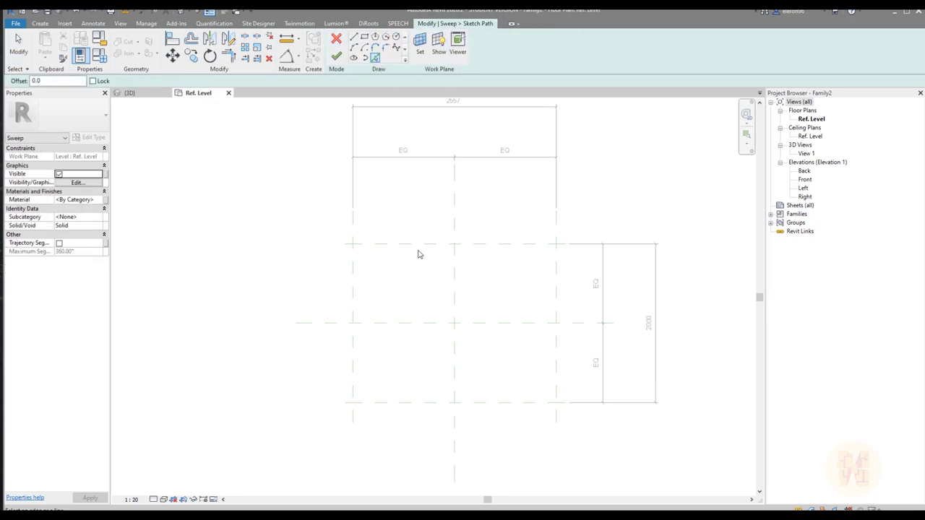
pyautogui.click(556, 293)
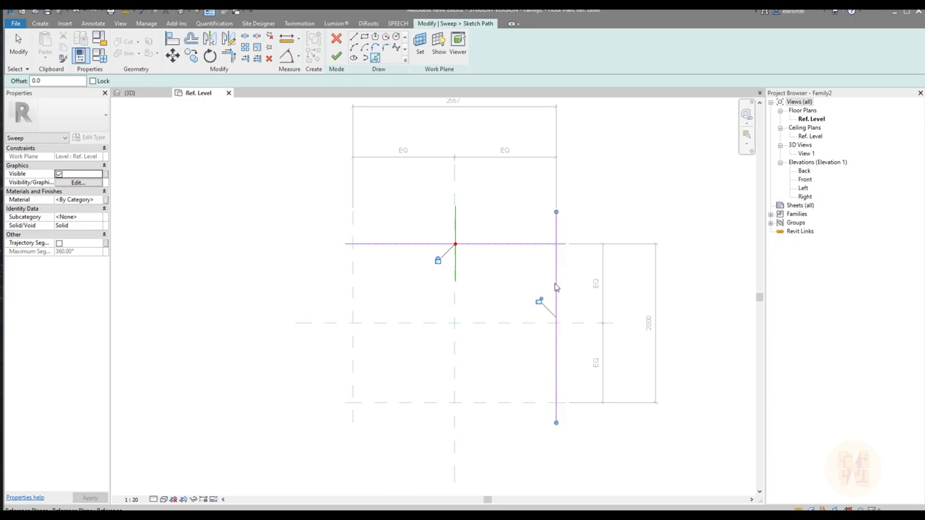
pyautogui.click(506, 402)
pyautogui.click(352, 367)
pyautogui.press('Escape')
pyautogui.press('Escape')
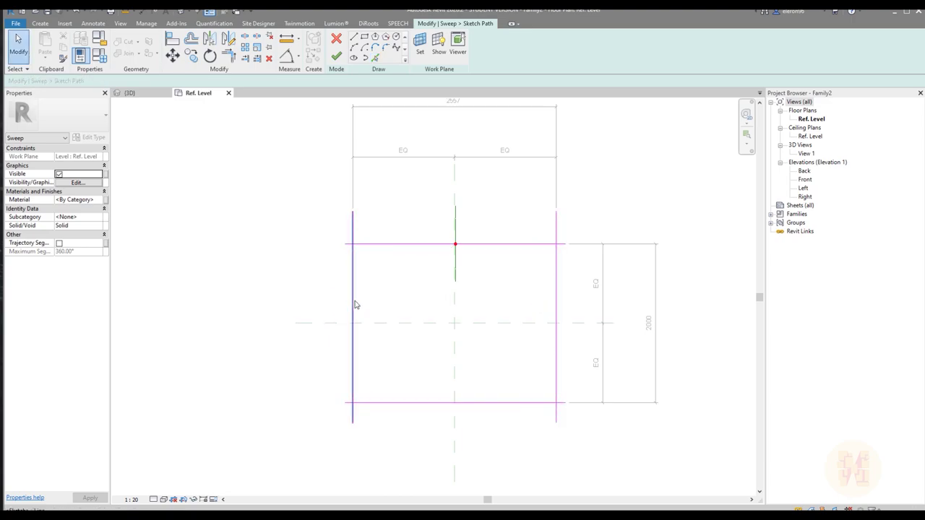
# Trim the four path lines at their corners into a closed rectangle and finish the sweep path.
pyautogui.click(355, 280)
pyautogui.click(359, 246)
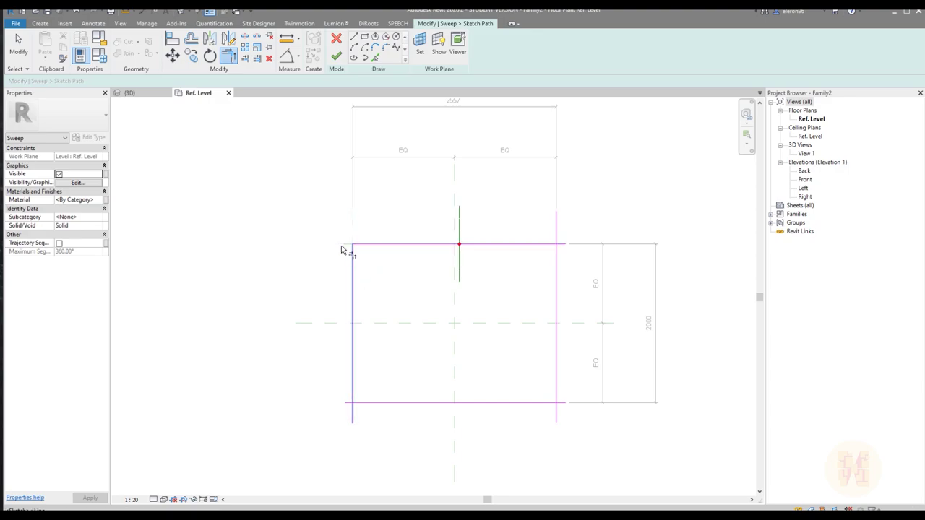
pyautogui.click(521, 245)
pyautogui.click(557, 306)
pyautogui.click(555, 390)
pyautogui.click(535, 402)
pyautogui.click(381, 402)
pyautogui.click(353, 388)
pyautogui.press('Escape')
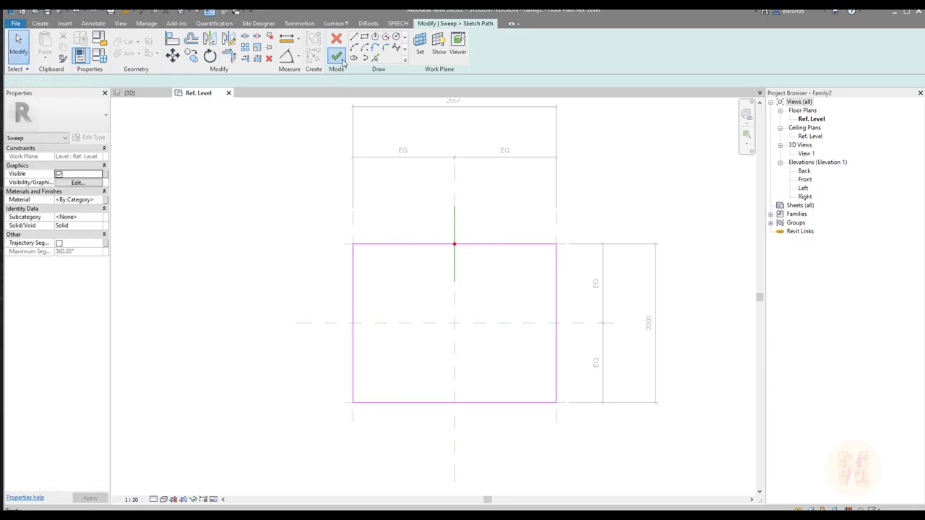
pyautogui.click(336, 56)
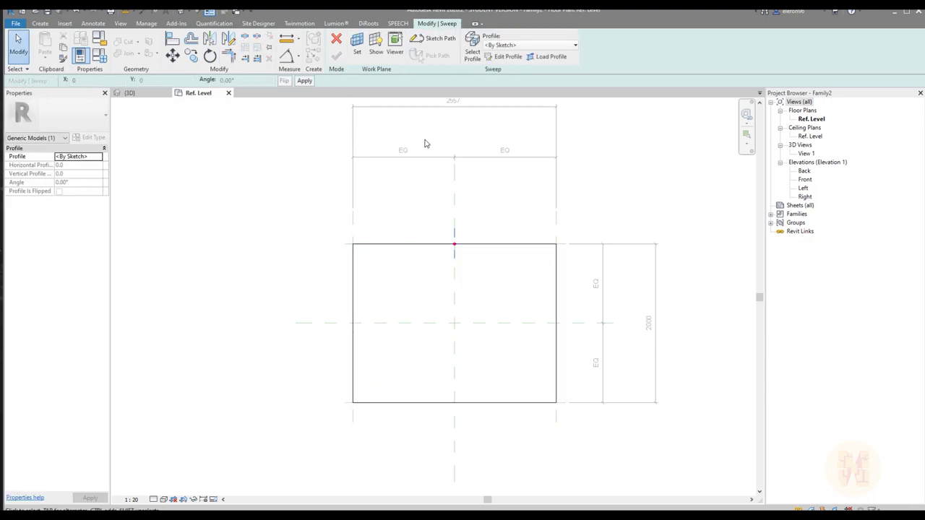
# Open the sweep's profile sketch for editing in the Left elevation view.
pyautogui.click(506, 57)
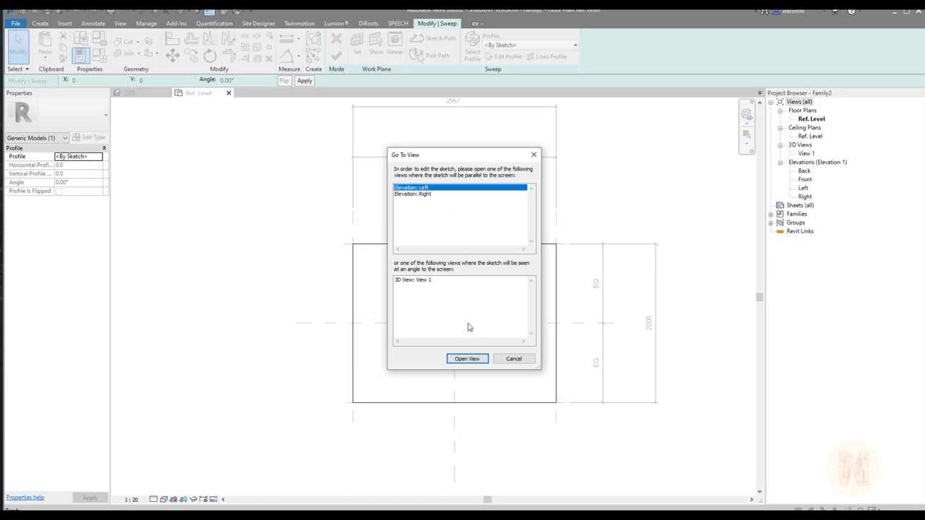
pyautogui.moveTo(455, 154)
pyautogui.mouseDown()
pyautogui.moveTo(438, 154)
pyautogui.moveTo(448, 155)
pyautogui.mouseUp()
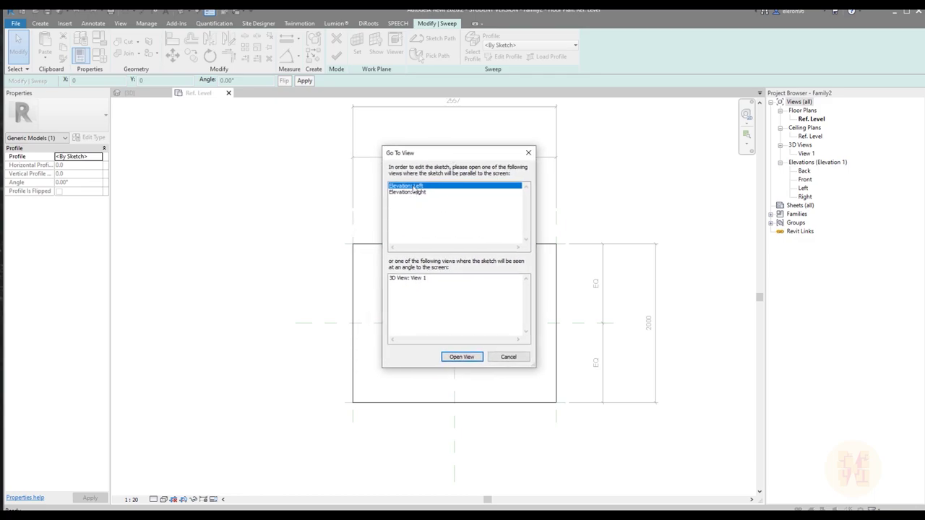
pyautogui.click(461, 357)
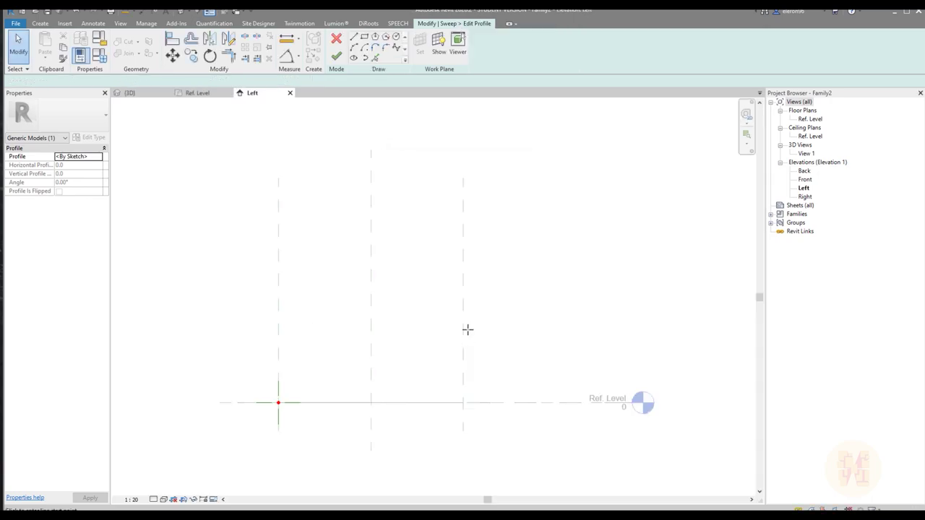
# Sketch a circle with a radius of about 135 mm near the profile plane's origin point.
pyautogui.scroll(3, 347, 359)
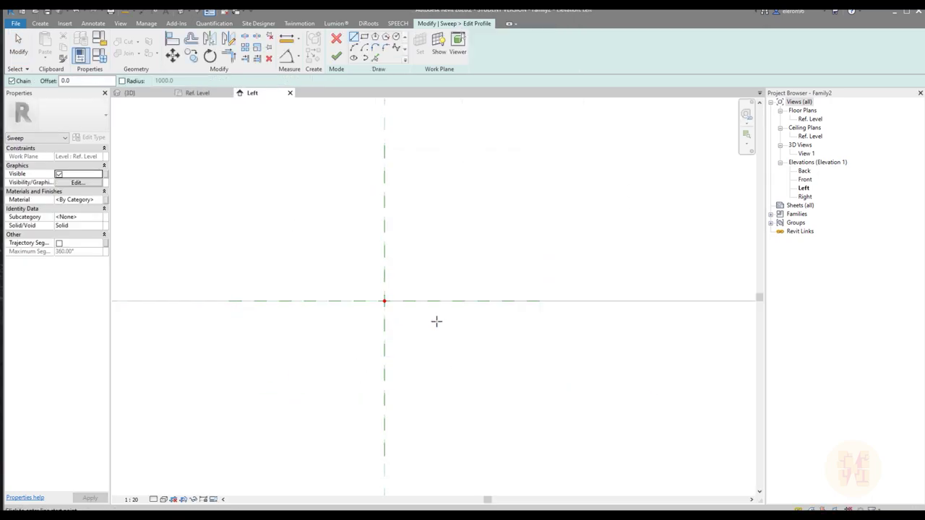
pyautogui.click(396, 38)
pyautogui.click(410, 269)
pyautogui.click(448, 349)
pyautogui.press('Escape')
pyautogui.press('Escape')
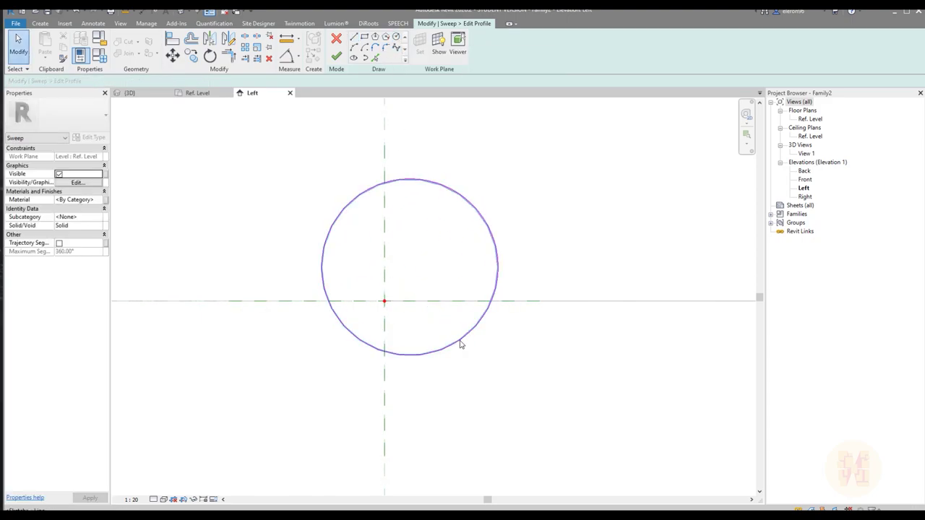
# Make the center mark of the profile circle visible.
pyautogui.click(462, 344)
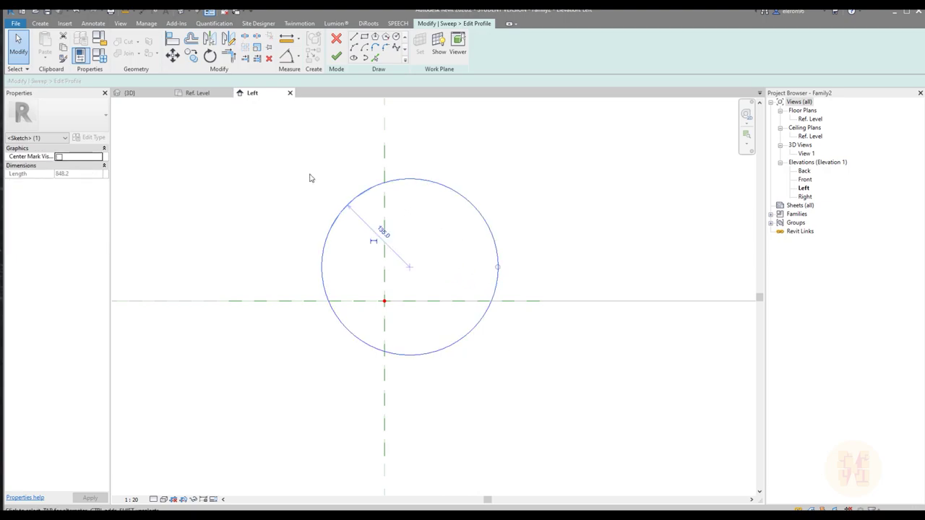
pyautogui.click(58, 157)
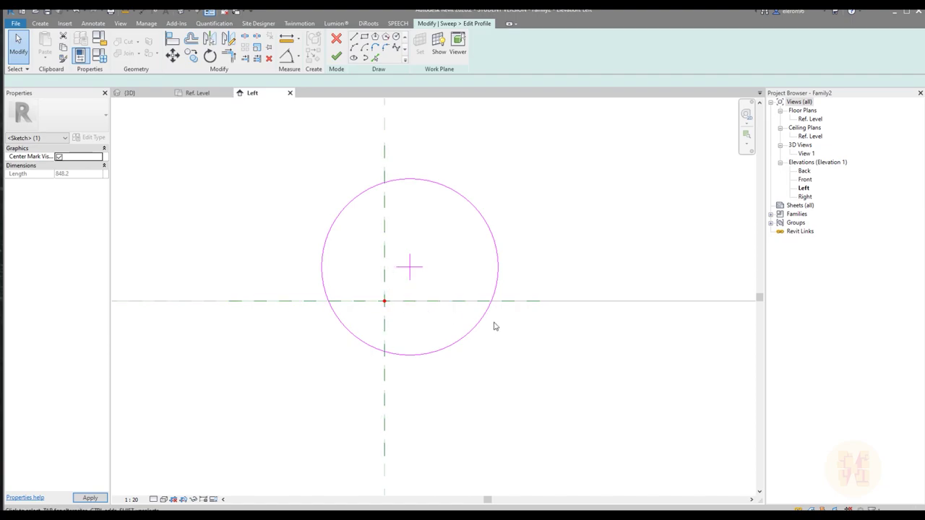
pyautogui.press('Escape')
# Align and lock the circle's centre to the vertical and horizontal reference planes through the path point.
pyautogui.click(379, 283)
pyautogui.click(409, 267)
pyautogui.click(385, 267)
pyautogui.press('Escape')
pyautogui.press('Escape')
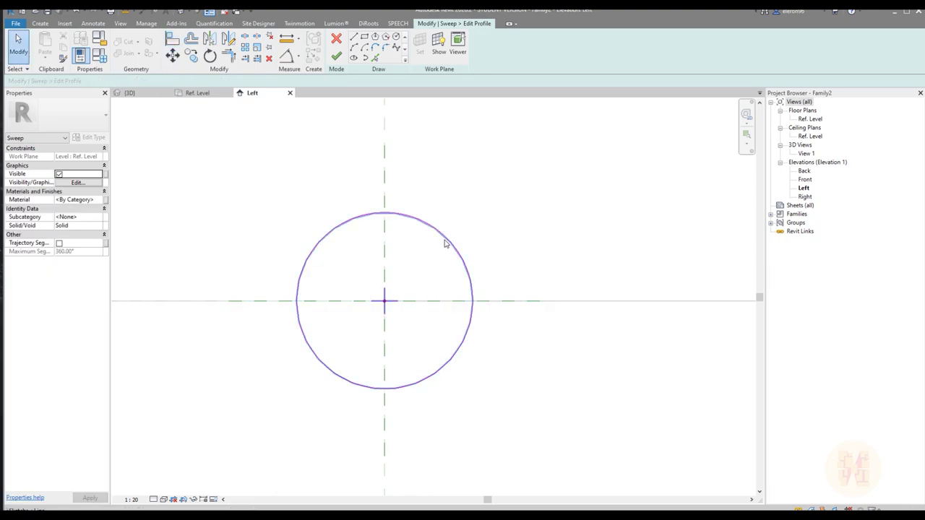
# Make the circle's radius dimension permanent and label it with a new instance parameter named R_D_M.
pyautogui.click(446, 237)
pyautogui.click(348, 276)
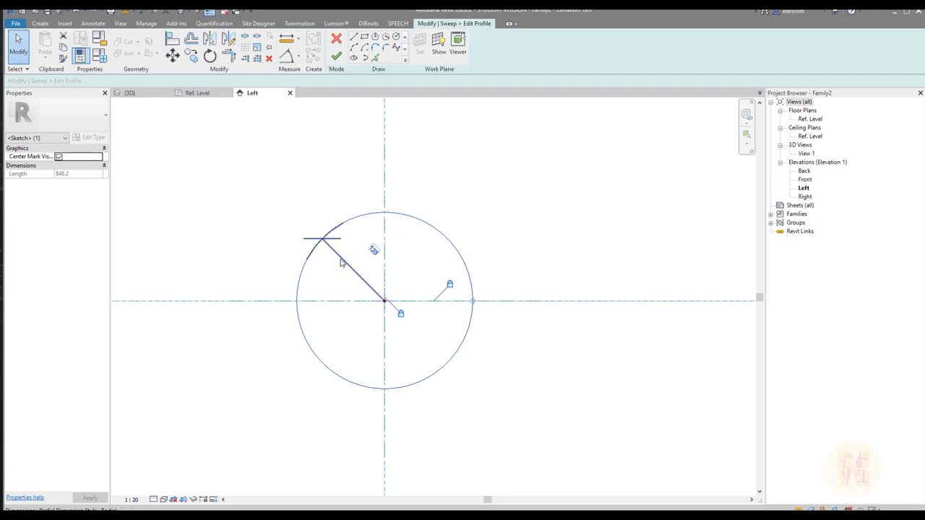
pyautogui.click(323, 258)
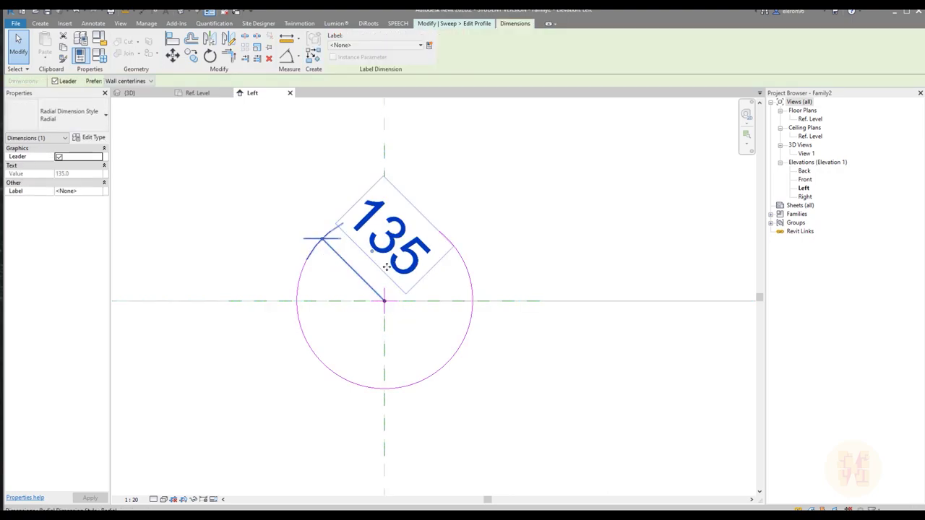
pyautogui.click(381, 47)
pyautogui.click(428, 45)
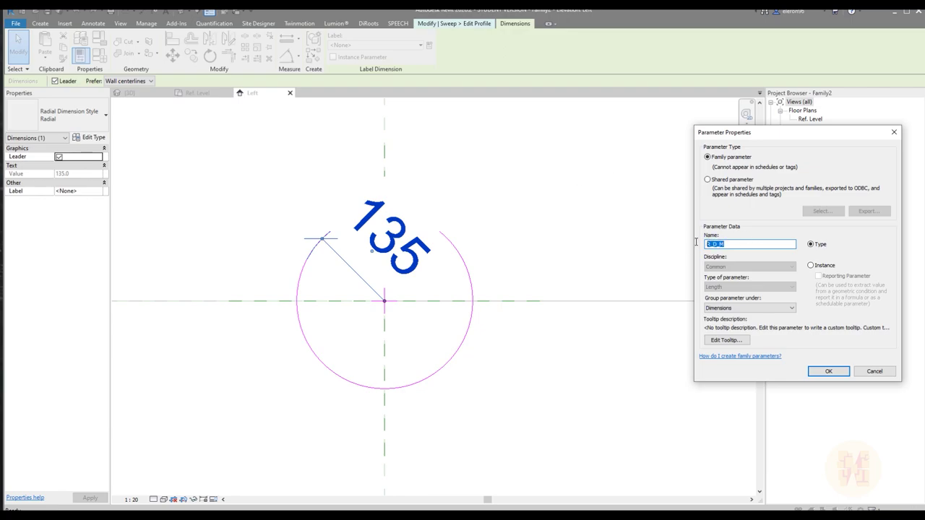
pyautogui.click(811, 266)
pyautogui.click(828, 370)
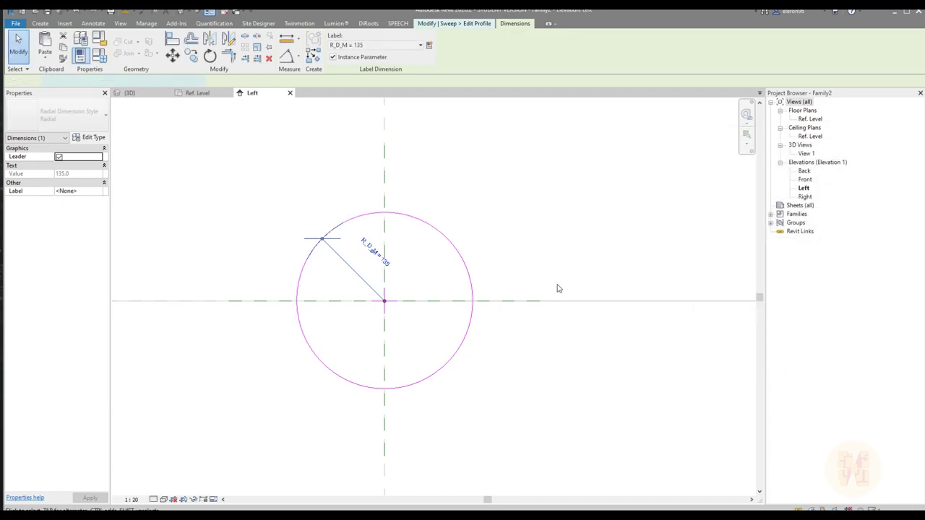
# Set the R_D_M parameter to 50 in the family types, and finish the profile and the sweep.
pyautogui.click(99, 40)
pyautogui.click(741, 110)
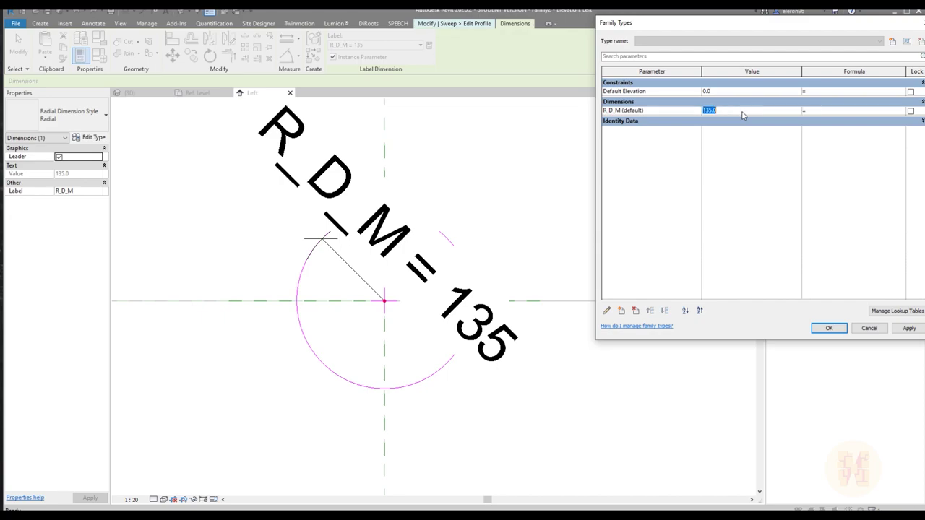
pyautogui.write('50')
pyautogui.click(829, 328)
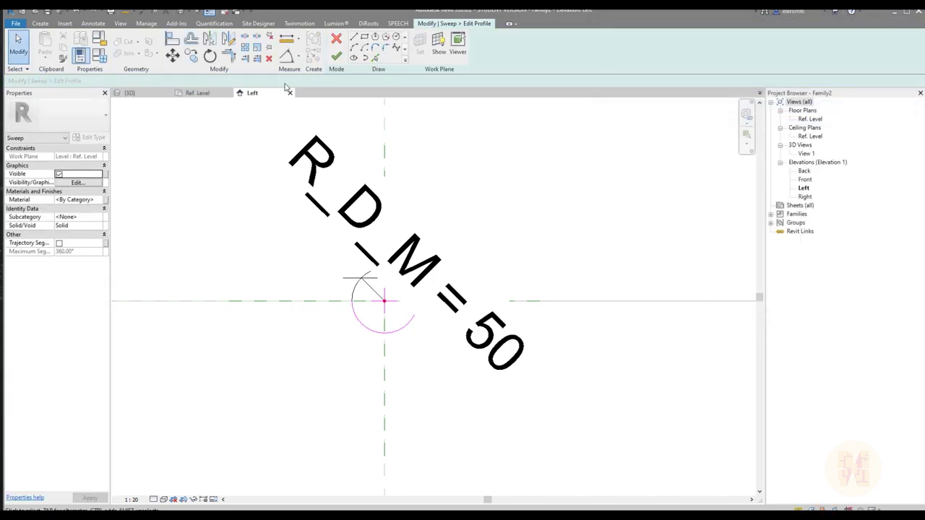
pyautogui.click(336, 56)
pyautogui.click(337, 57)
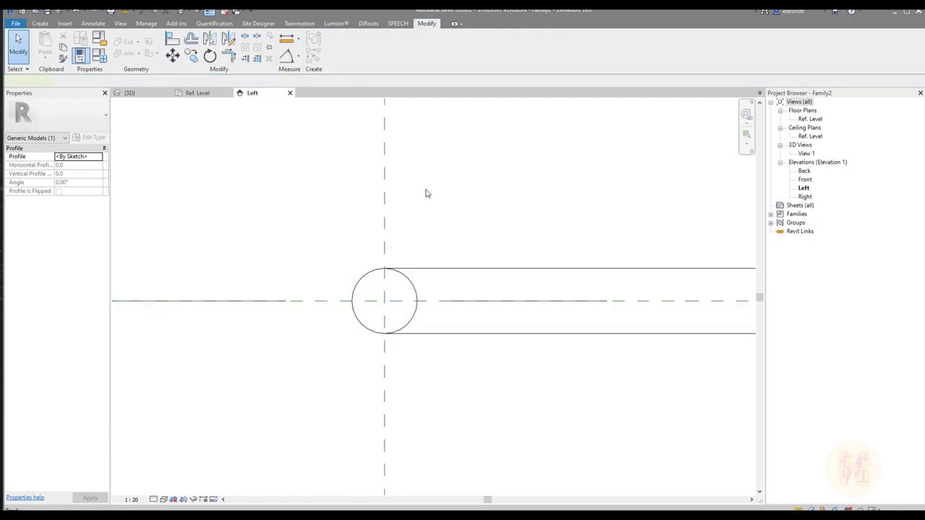
# Inspect the completed circular sweep frame in the 3D view.
pyautogui.click(515, 194)
pyautogui.click(179, 12)
pyautogui.scroll(-2, 555, 324)
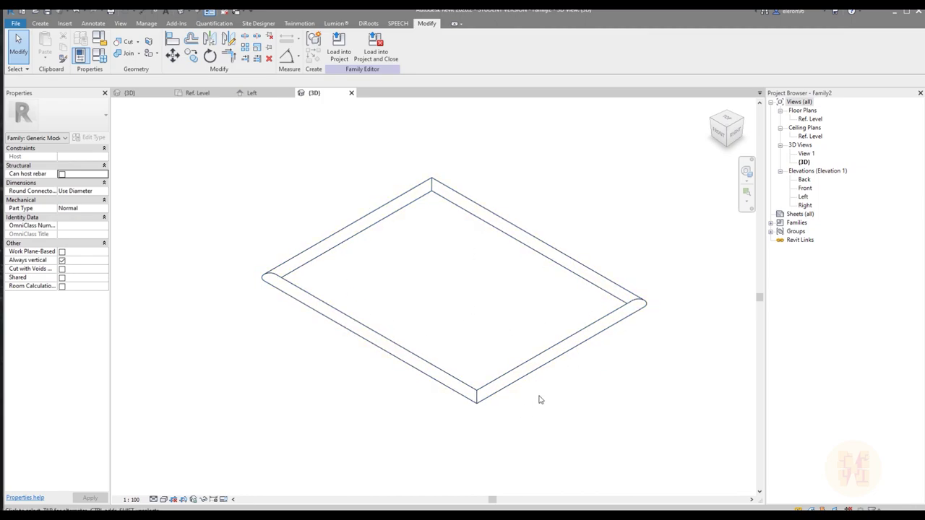
# Draw a horizontal reference plane above the sweep in the Left elevation, extending past both outer vertical reference planes.
pyautogui.click(248, 94)
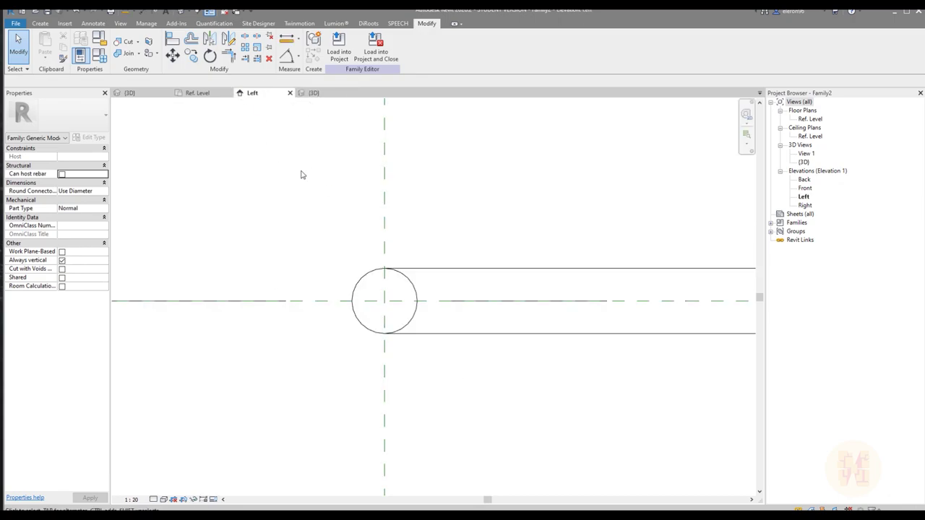
pyautogui.scroll(-6, 311, 214)
pyautogui.scroll(2, 402, 336)
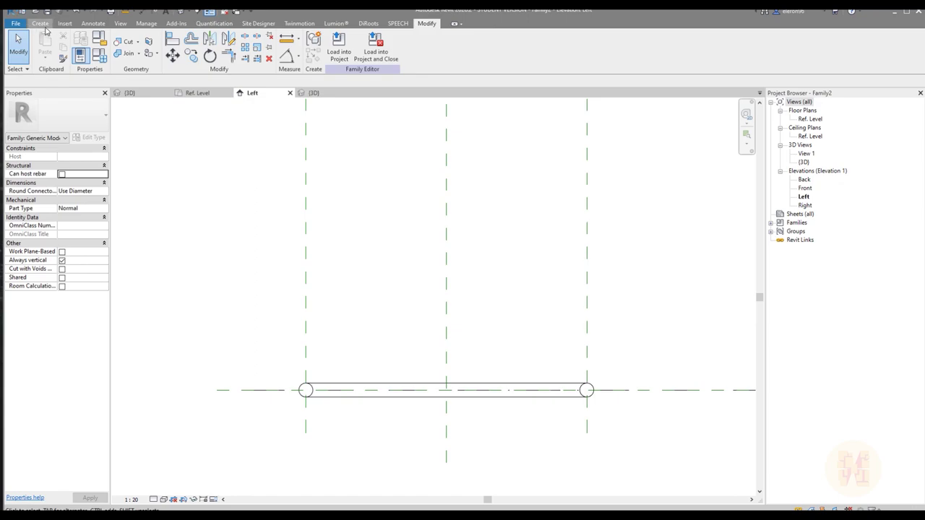
pyautogui.click(44, 26)
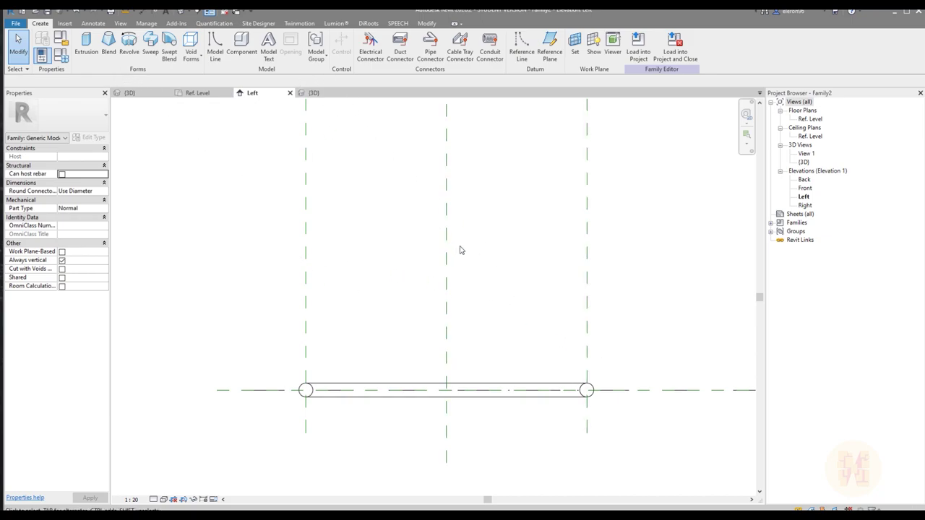
pyautogui.click(427, 23)
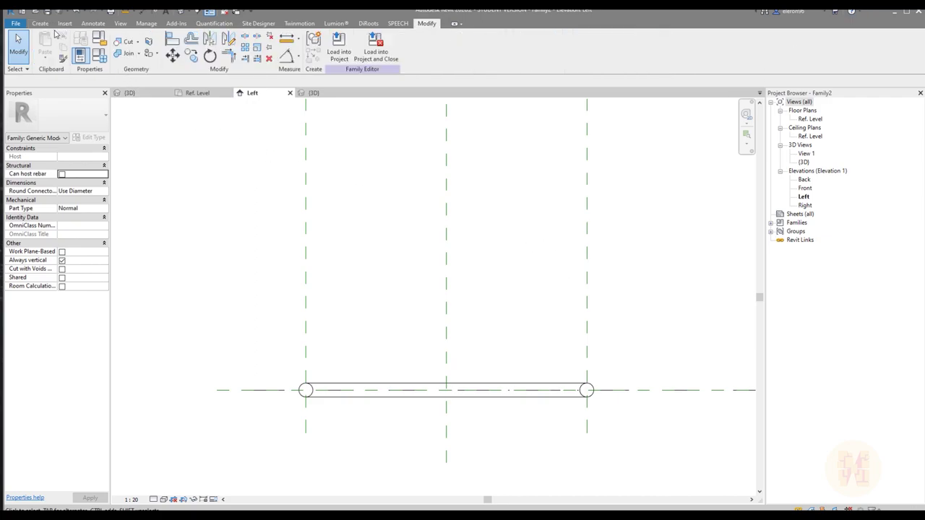
pyautogui.click(39, 23)
pyautogui.click(550, 45)
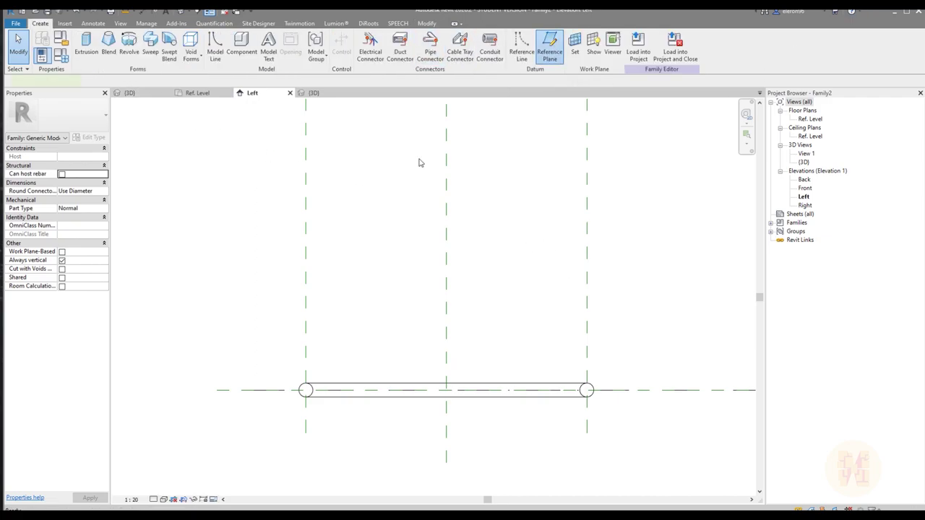
pyautogui.click(204, 173)
pyautogui.click(695, 174)
pyautogui.press('Escape')
pyautogui.press('Escape')
# Add an aligned dimension between the new horizontal reference plane and the reference level through the sweep.
pyautogui.press('d')
pyautogui.press('i')
pyautogui.click(227, 174)
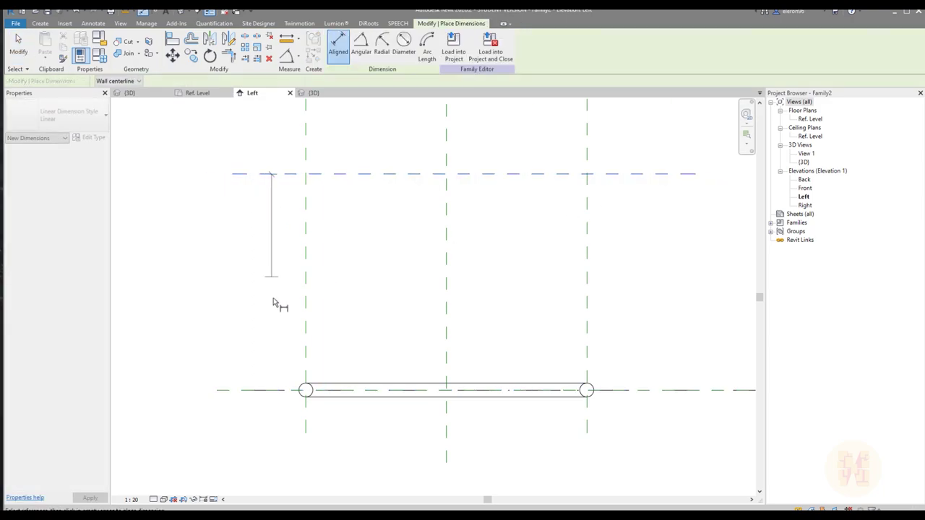
pyautogui.click(227, 388)
pyautogui.click(166, 340)
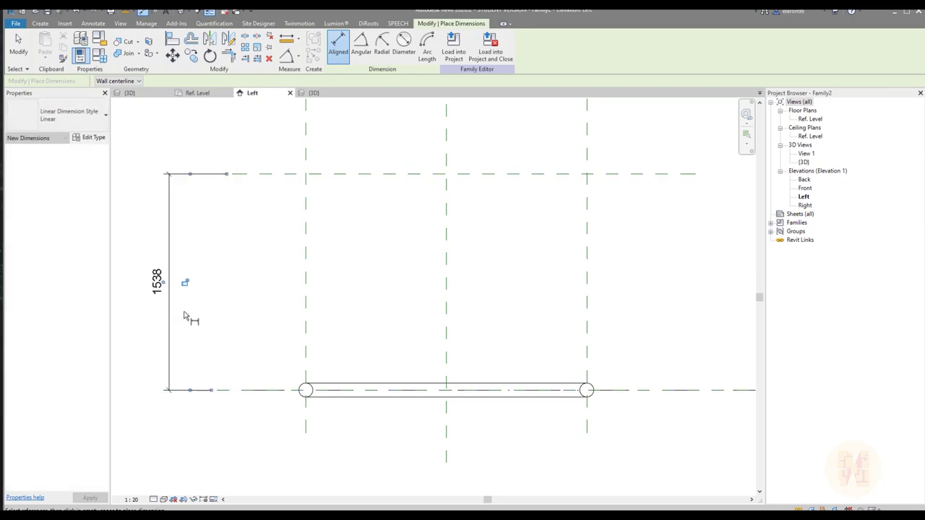
pyautogui.press('Escape')
pyautogui.press('Escape')
# Set the height of the upper horizontal reference plane above the reference level to 800.
pyautogui.moveTo(223, 285); pyautogui.dragTo(260, 282, button='middle')
pyautogui.click(312, 172)
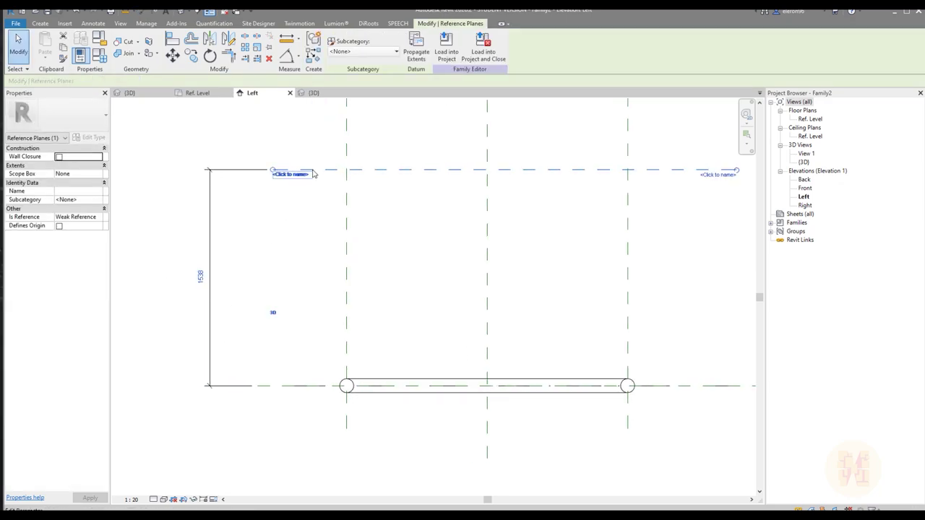
pyautogui.click(200, 277)
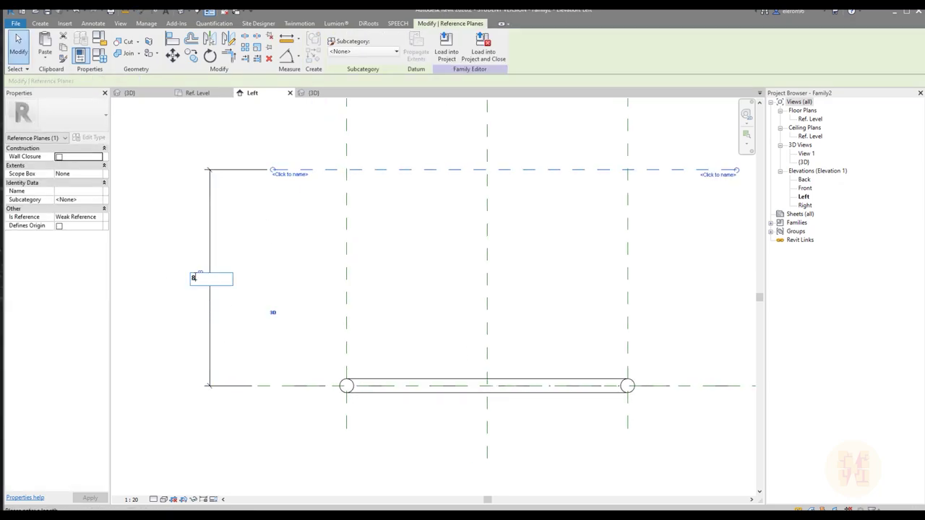
pyautogui.press('Return')
pyautogui.press('Escape')
pyautogui.moveTo(310, 281); pyautogui.dragTo(399, 217, button='middle')
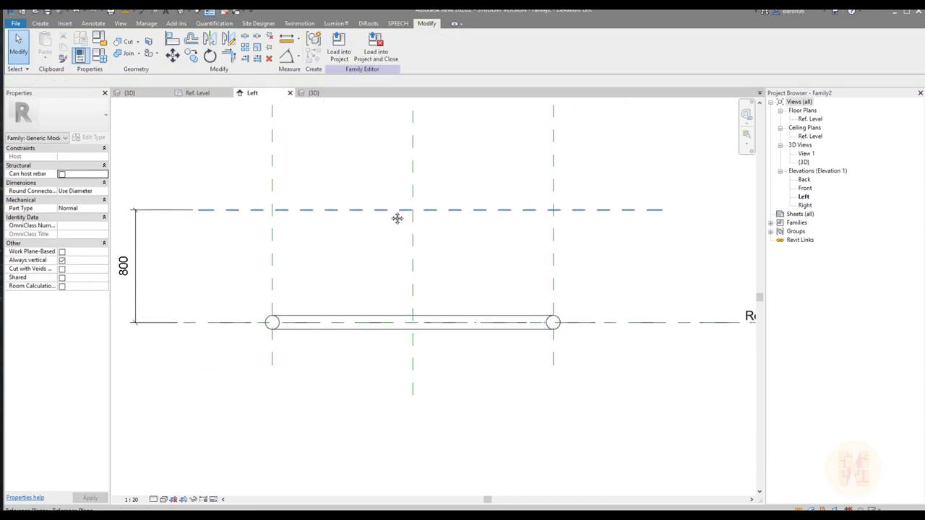
pyautogui.moveTo(287, 228); pyautogui.dragTo(335, 220, button='middle')
pyautogui.scroll(2, 403, 182)
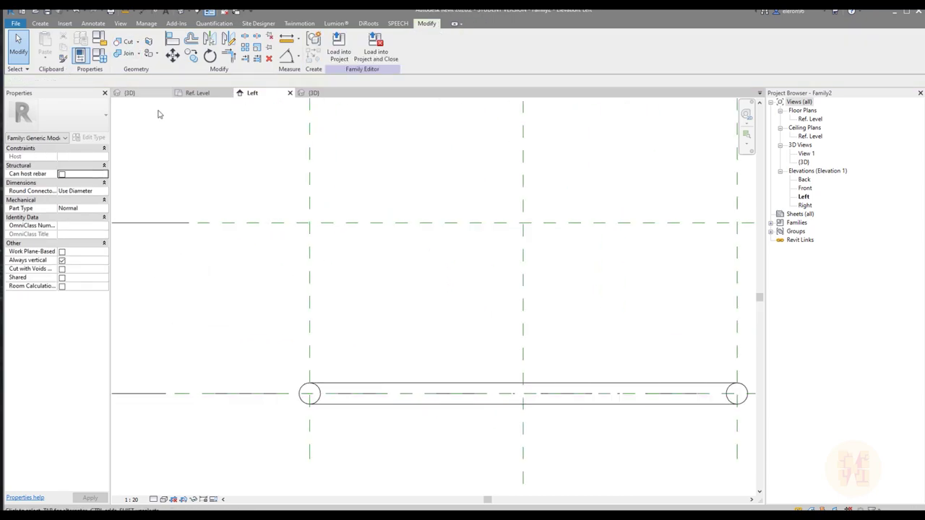
pyautogui.click(40, 23)
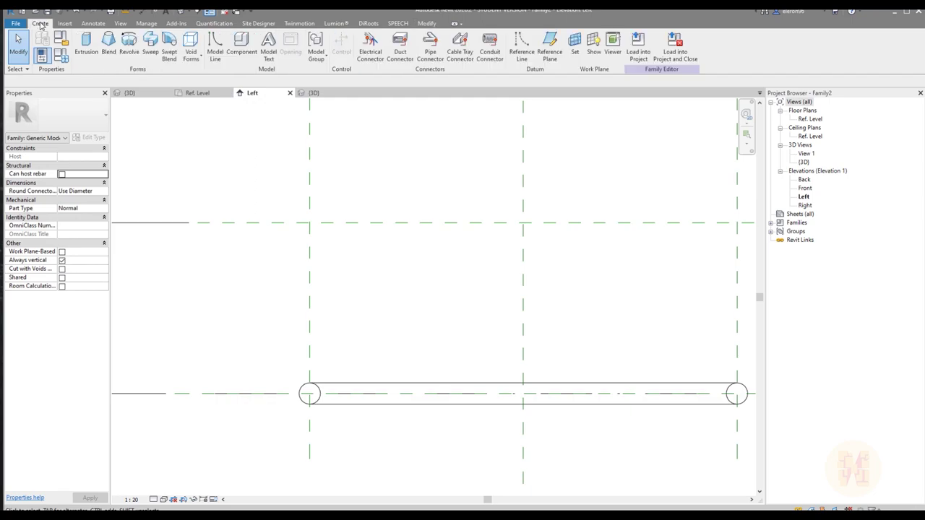
pyautogui.click(312, 93)
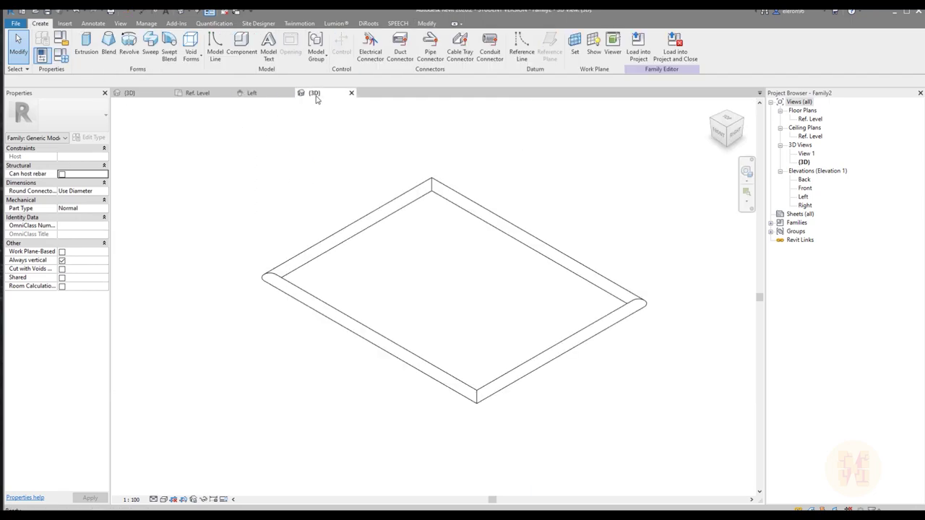
pyautogui.click(393, 210)
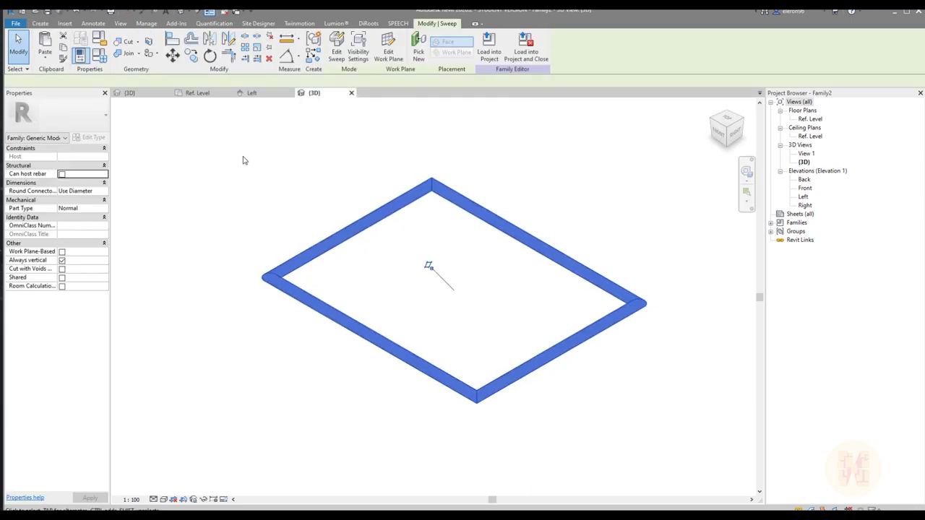
# Label the overall horizontal dimension in the Ref. Level plan with a new type parameter named W.
pyautogui.click(197, 92)
pyautogui.click(448, 227)
pyautogui.moveTo(447, 227); pyautogui.dragTo(377, 278, button='middle')
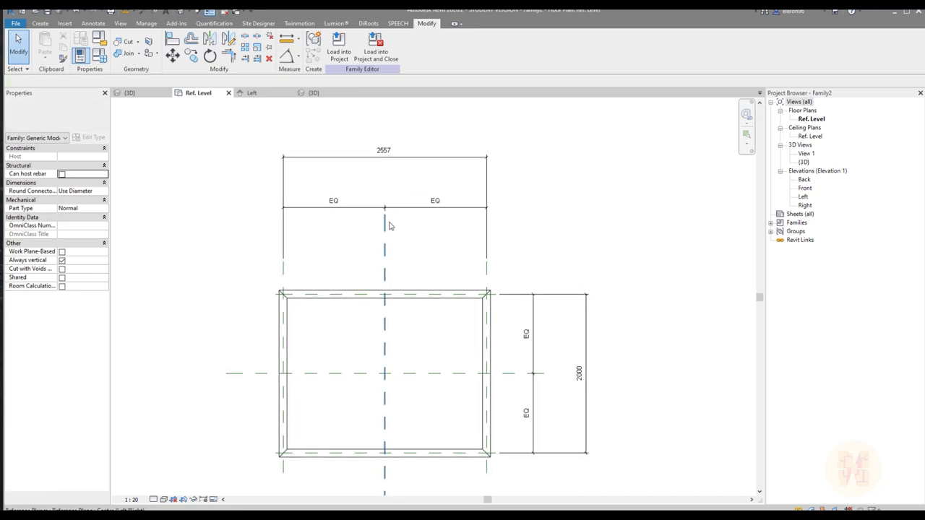
pyautogui.click(419, 155)
pyautogui.click(429, 46)
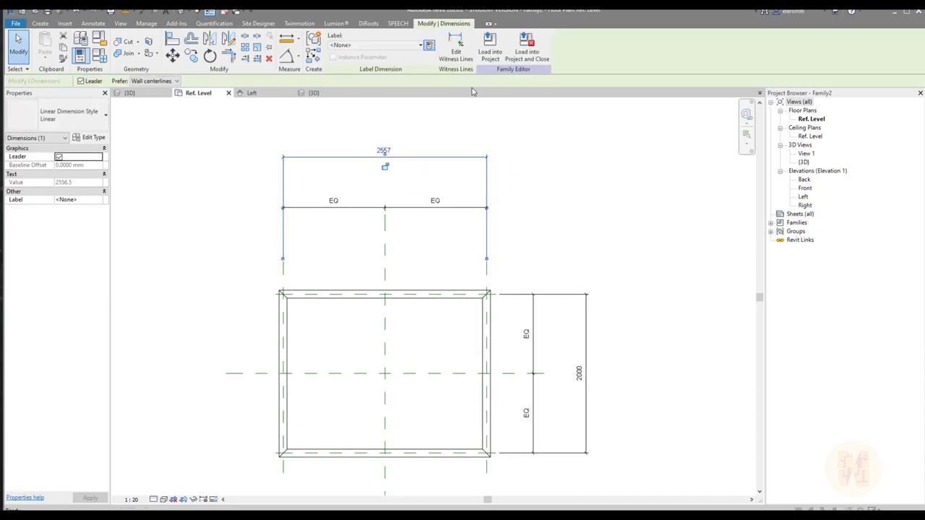
pyautogui.write('W')
pyautogui.click(828, 372)
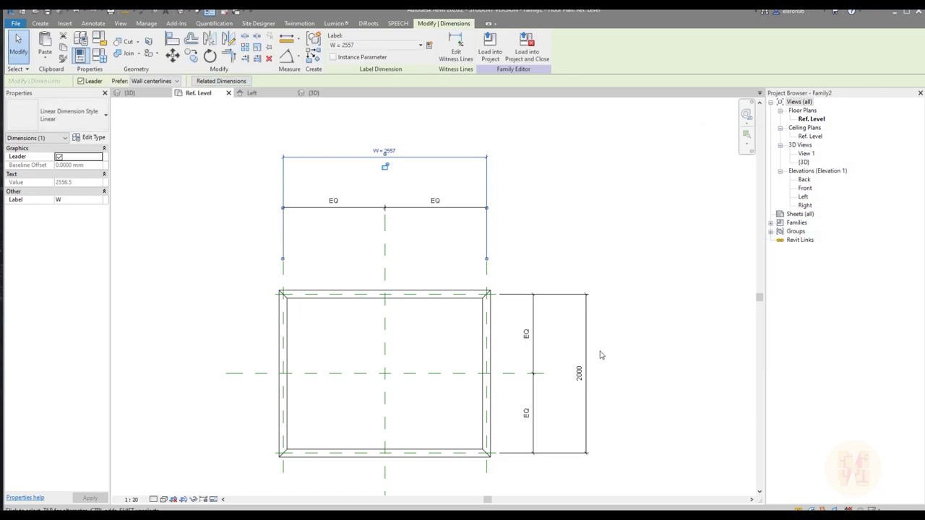
# Label the overall vertical dimension of the frame with a new type parameter named L.
pyautogui.press('Escape')
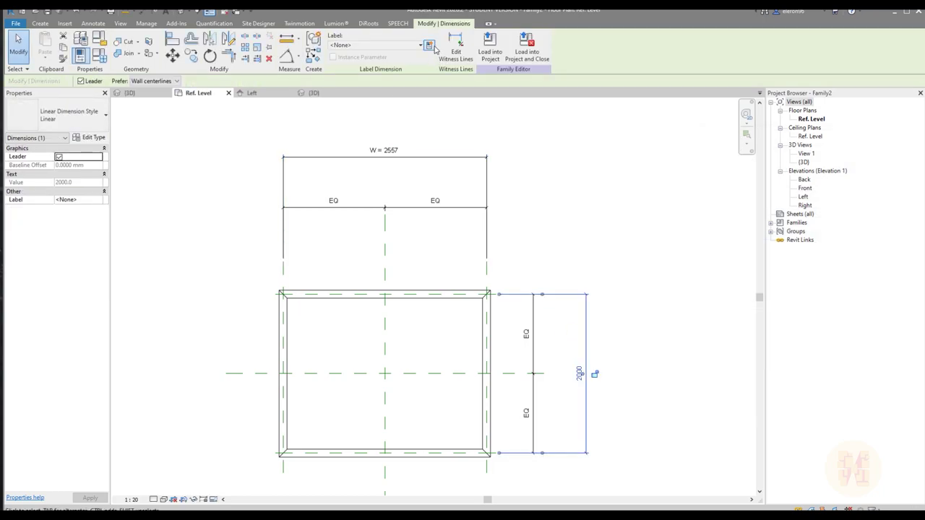
pyautogui.click(431, 46)
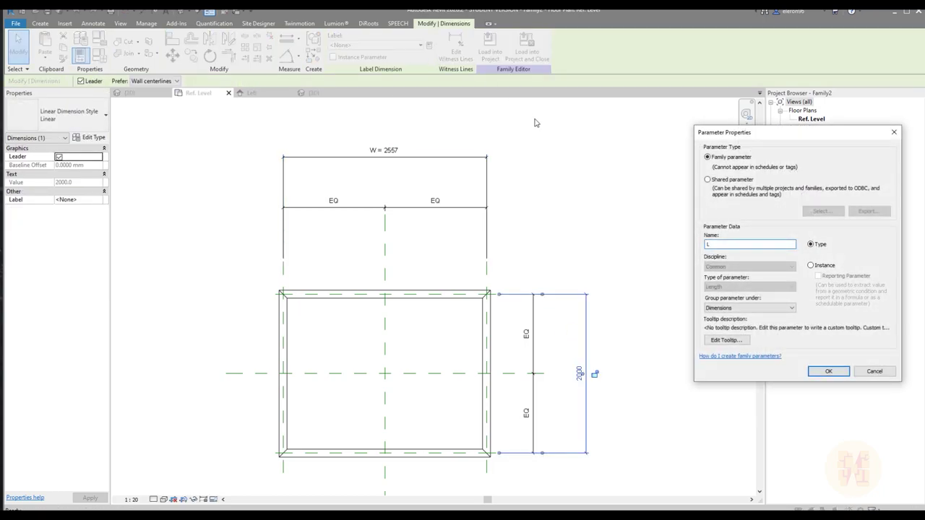
pyautogui.click(820, 369)
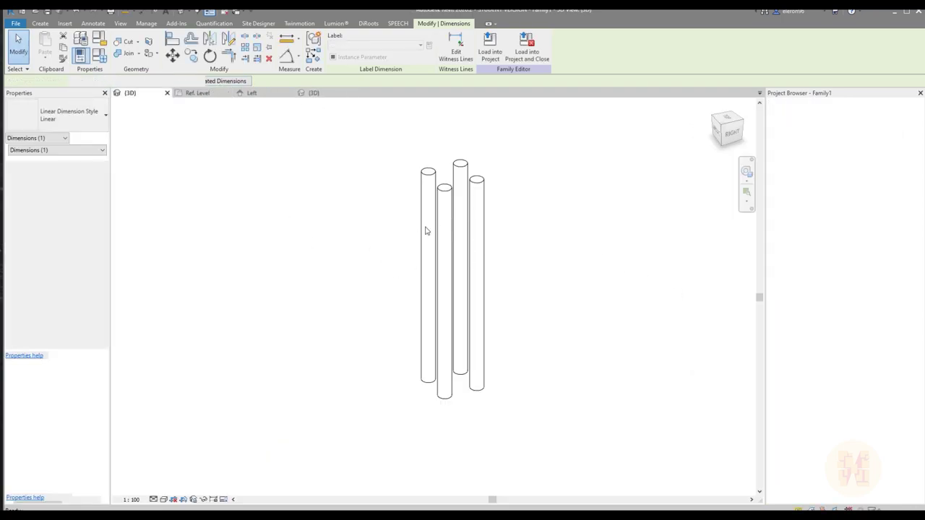
# Check the Width and Depth dimensions of the column family in its Lower Ref. Level plan.
pyautogui.doubleClick(820, 119)
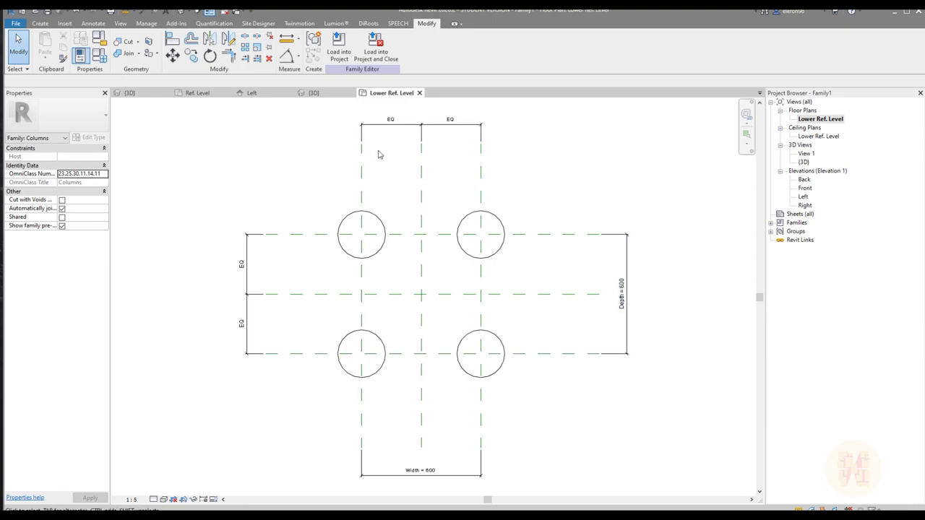
pyautogui.click(323, 96)
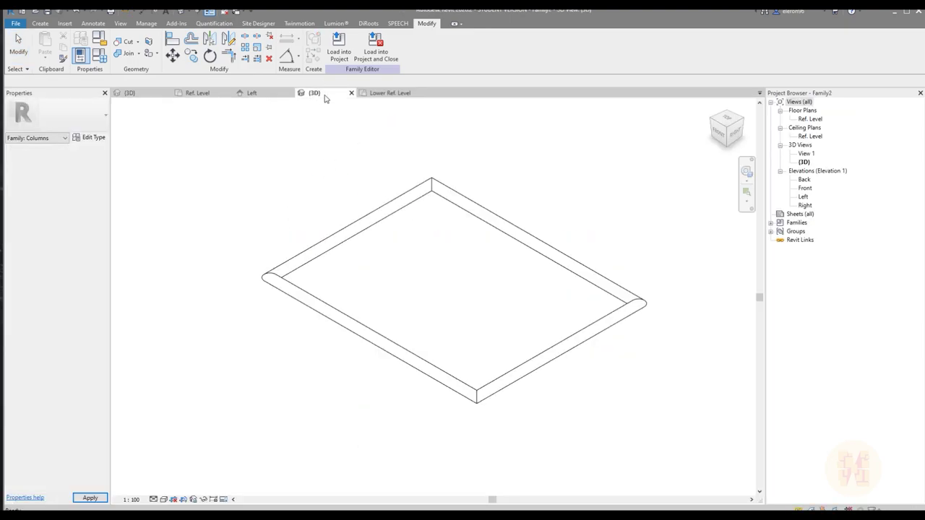
pyautogui.click(390, 92)
pyautogui.click(425, 92)
# Set the L and W parameters of the bracing family to 600 in the family types.
pyautogui.click(253, 93)
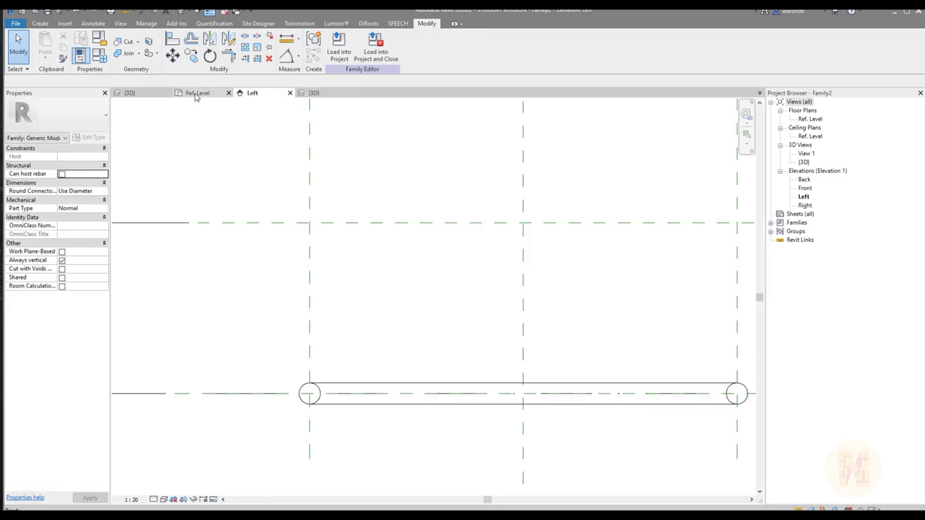
pyautogui.click(197, 92)
pyautogui.click(97, 55)
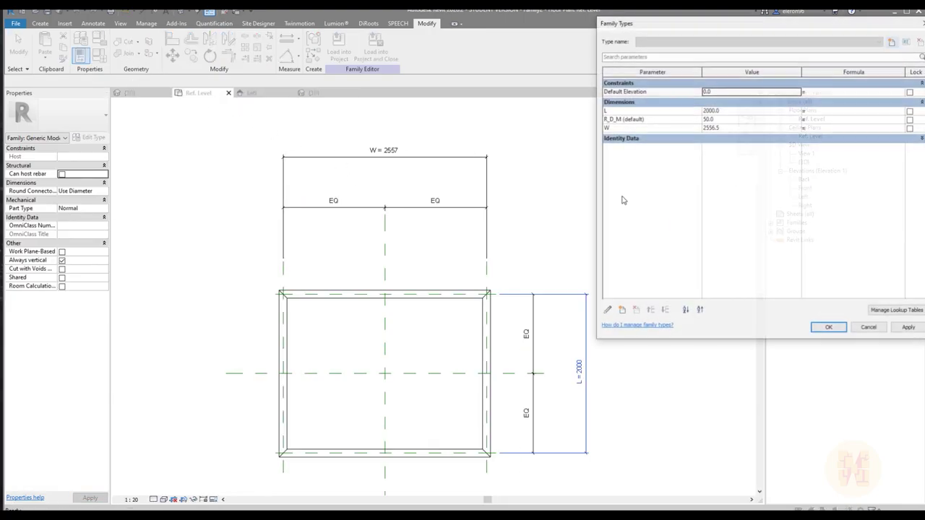
pyautogui.click(737, 112)
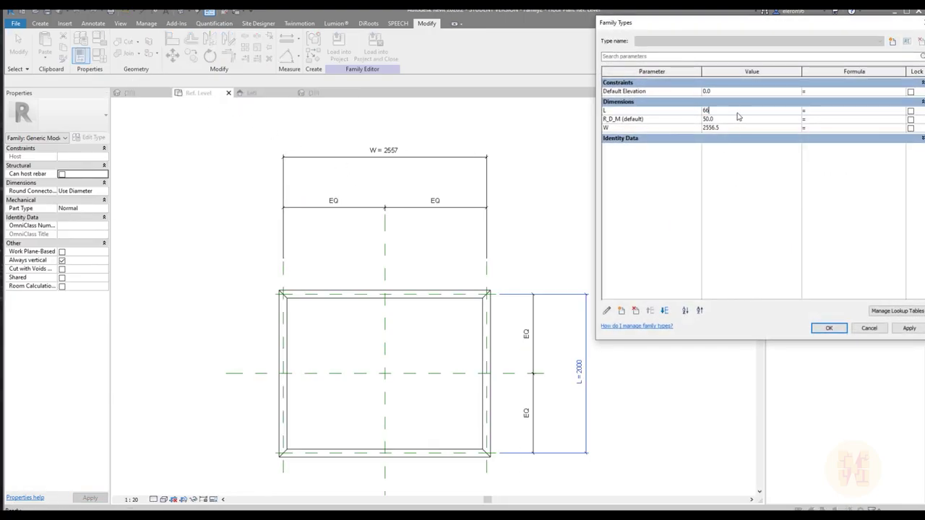
pyautogui.write('600')
pyautogui.click(726, 128)
pyautogui.click(829, 328)
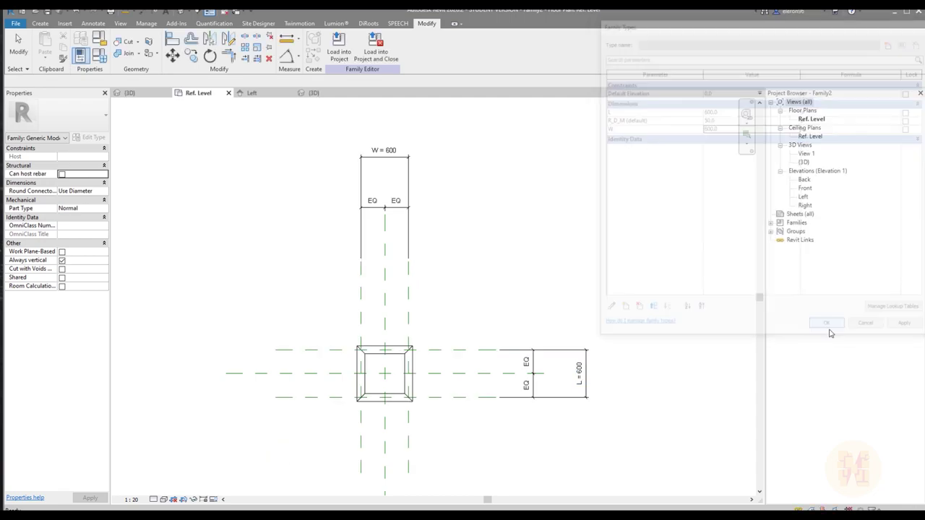
# Examine the resized sweep frame and its reference planes in the Ref. Level plan and the Left elevation.
pyautogui.scroll(2, 403, 294)
pyautogui.scroll(2, 403, 294)
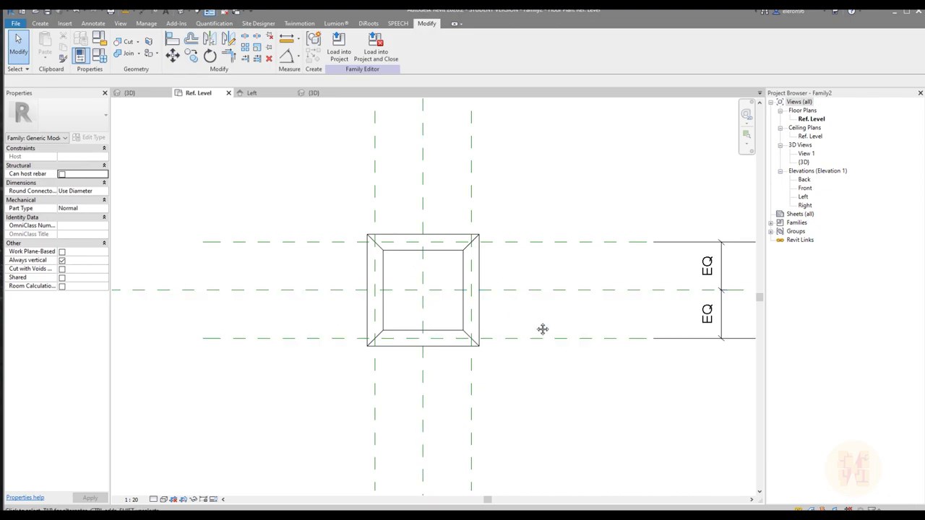
pyautogui.moveTo(543, 326); pyautogui.dragTo(440, 320, button='middle')
pyautogui.scroll(-1, 445, 332)
pyautogui.scroll(1, 362, 318)
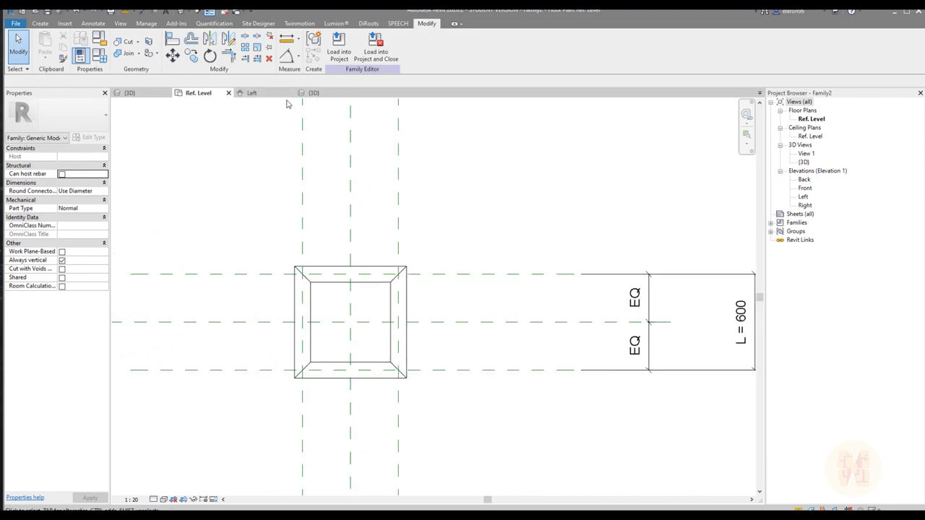
pyautogui.click(241, 93)
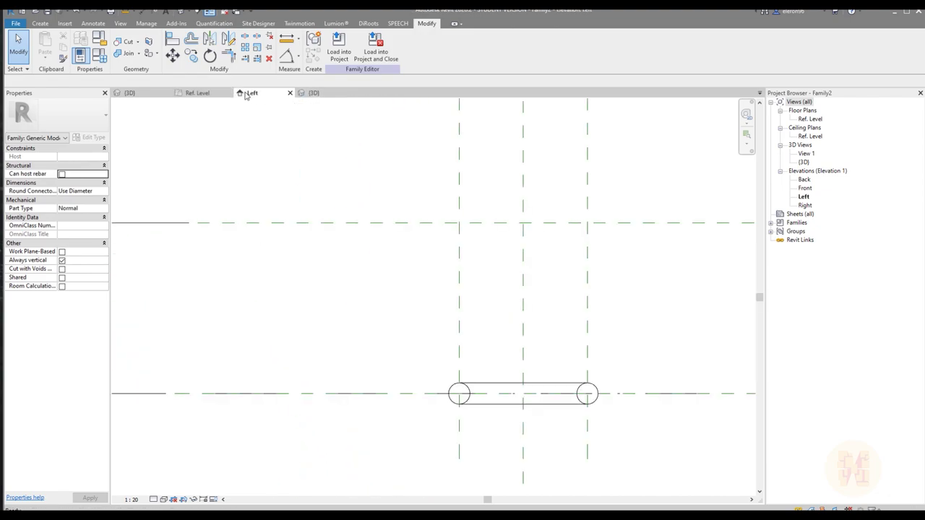
pyautogui.scroll(1, 342, 289)
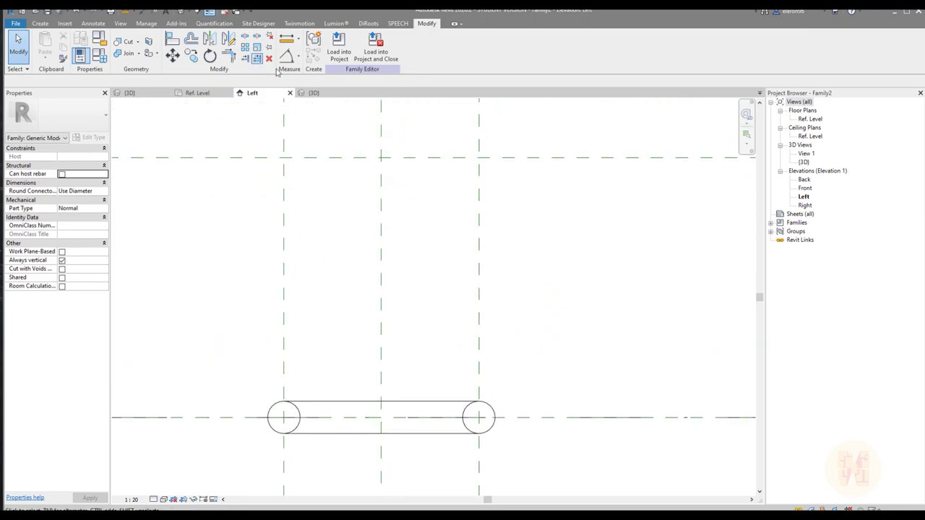
pyautogui.scroll(-2, 505, 238)
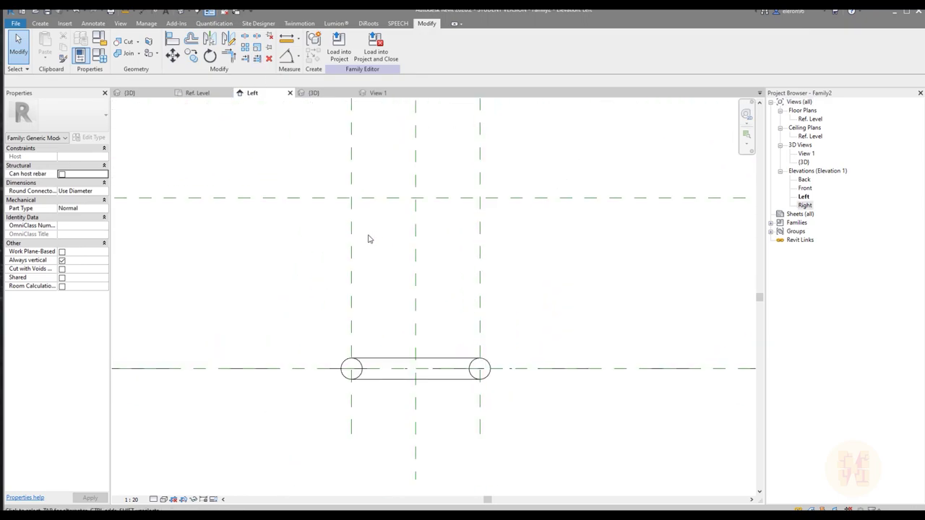
# From the Ref. Level plan, set the work plane to the frame's right vertical reference plane and open the Left elevation.
pyautogui.click(198, 93)
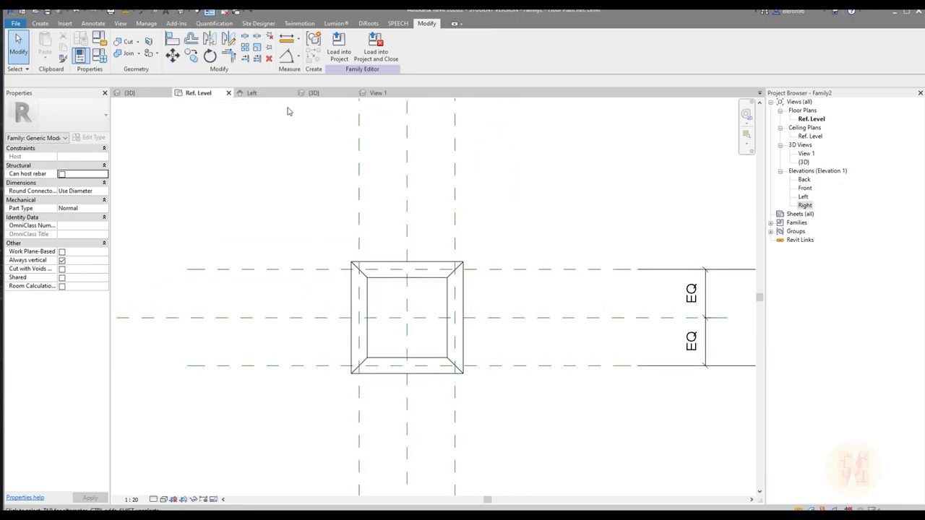
pyautogui.click(41, 23)
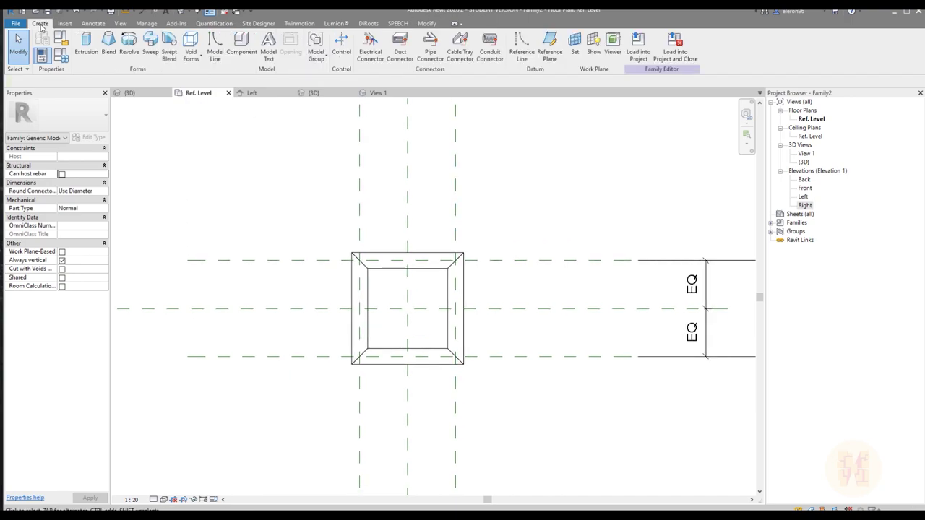
pyautogui.click(574, 45)
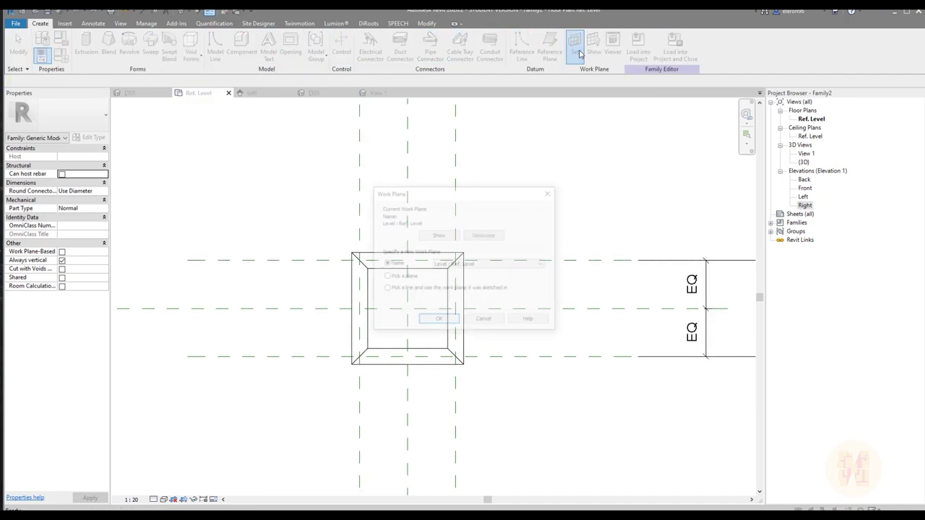
pyautogui.click(390, 278)
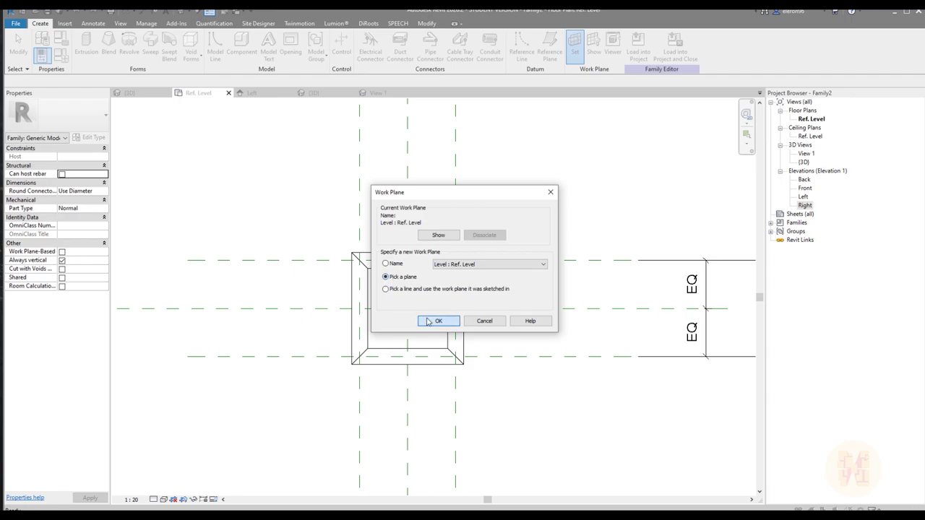
pyautogui.click(437, 320)
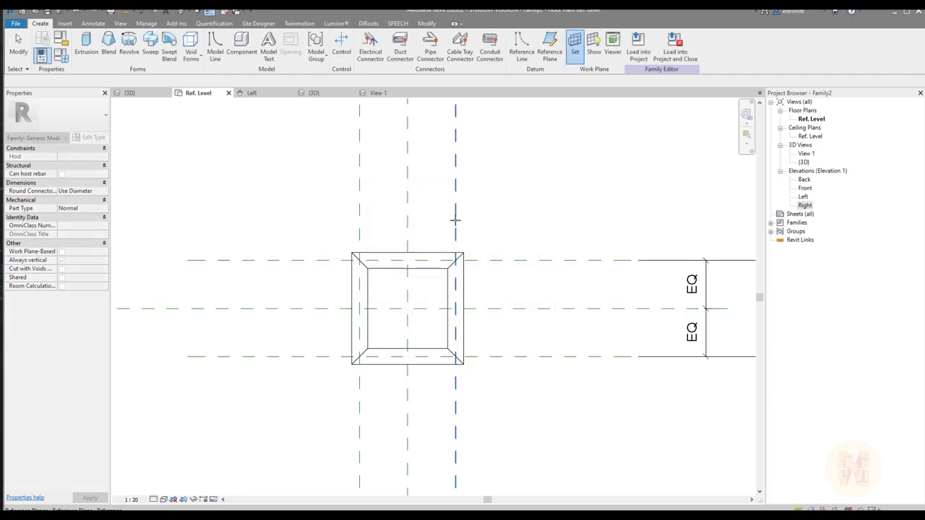
pyautogui.click(456, 224)
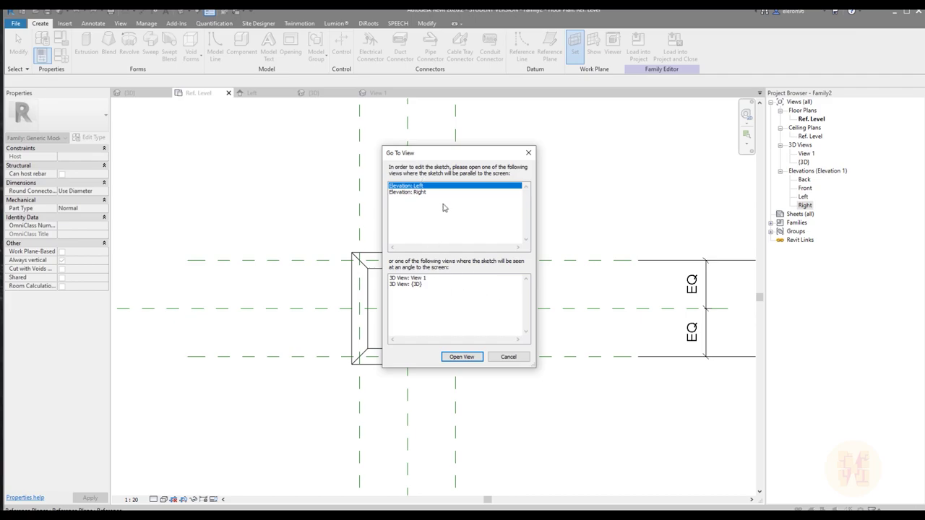
pyautogui.click(460, 357)
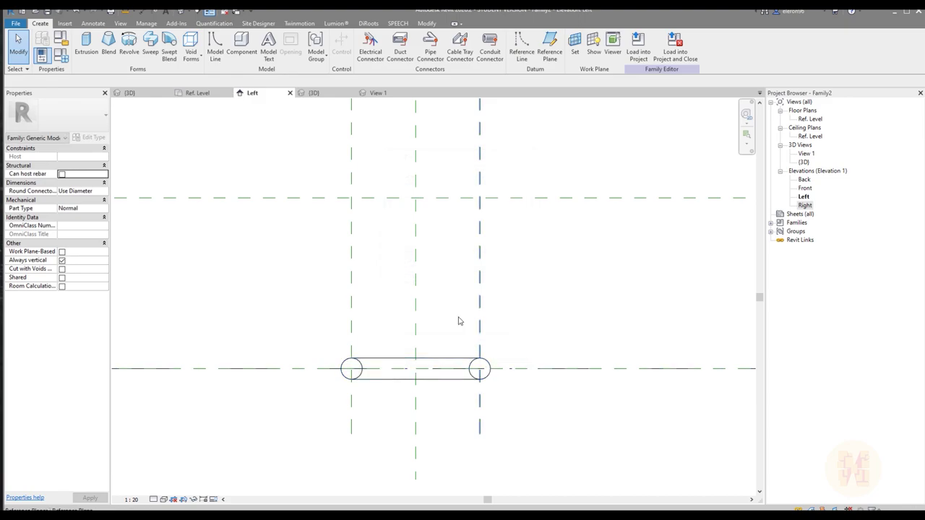
# Draw a diagonal reference line from the upper plane's intersection with the left reference plane to the Ref. Level intersection at the right circle.
pyautogui.click(522, 44)
pyautogui.click(351, 198)
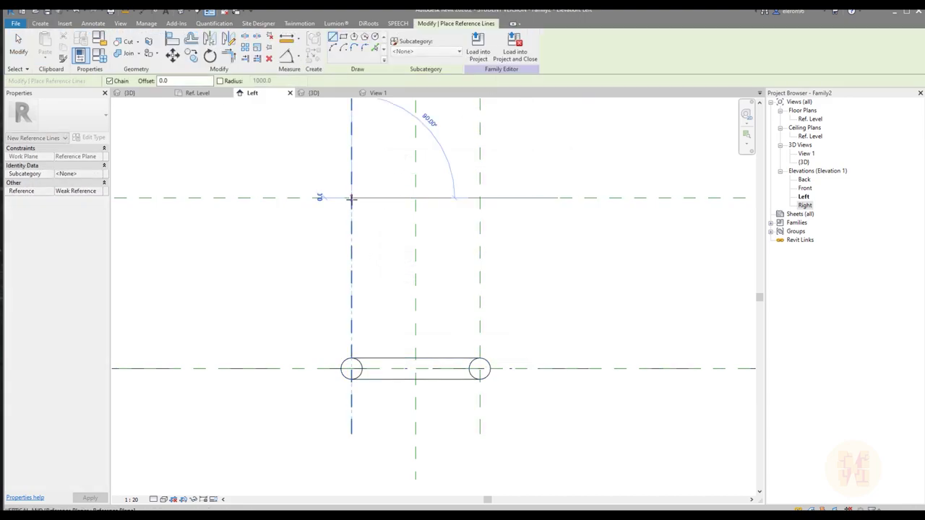
pyautogui.click(480, 370)
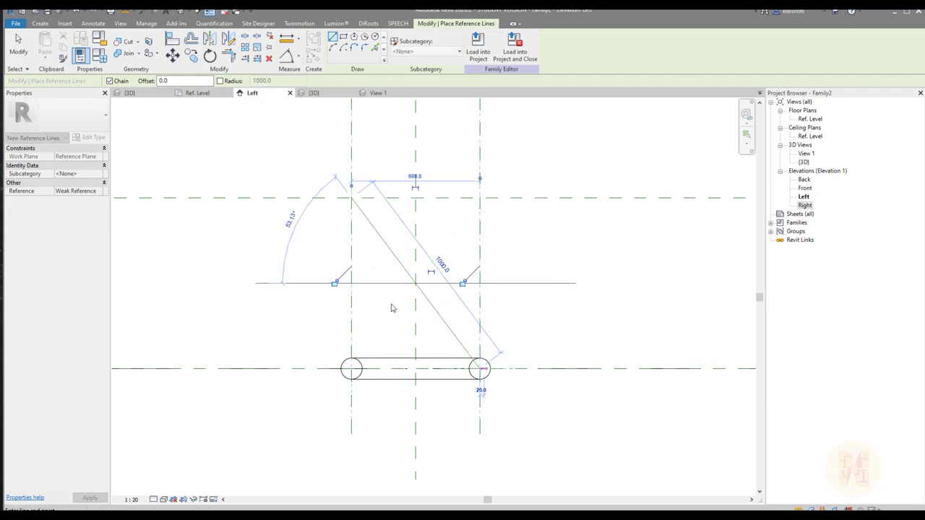
pyautogui.press('Escape')
pyautogui.press('Escape')
# Align and lock the diagonal reference line's endpoints to the adjoining reference planes and the Ref. Level.
pyautogui.press('a')
pyautogui.press('l')
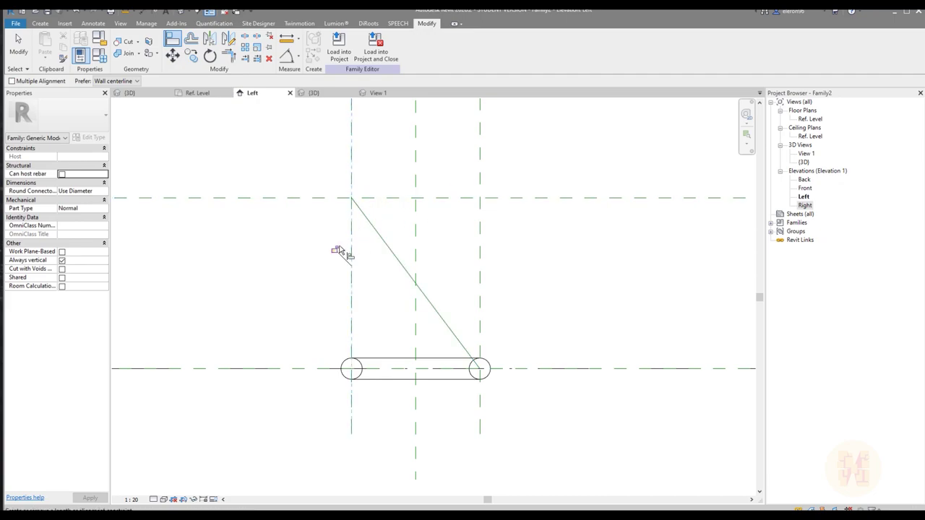
pyautogui.click(463, 369)
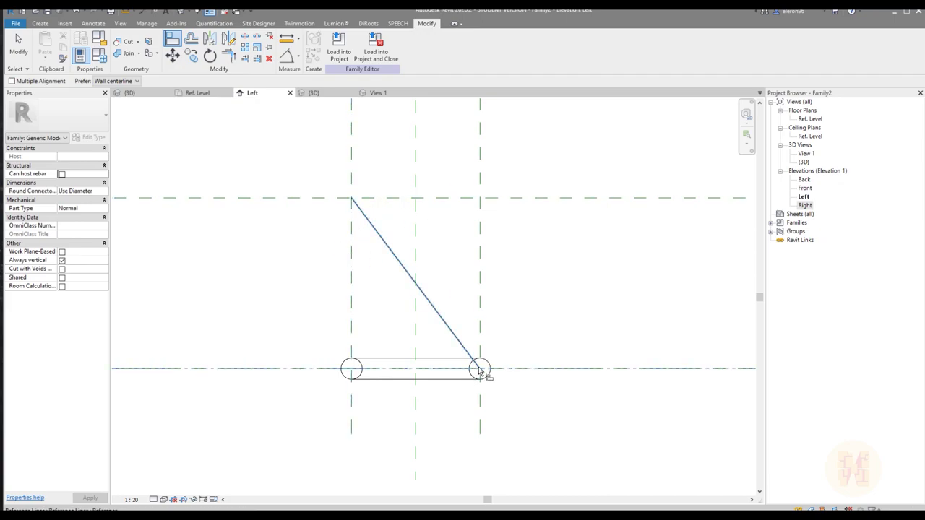
pyautogui.click(473, 365)
pyautogui.press('Escape')
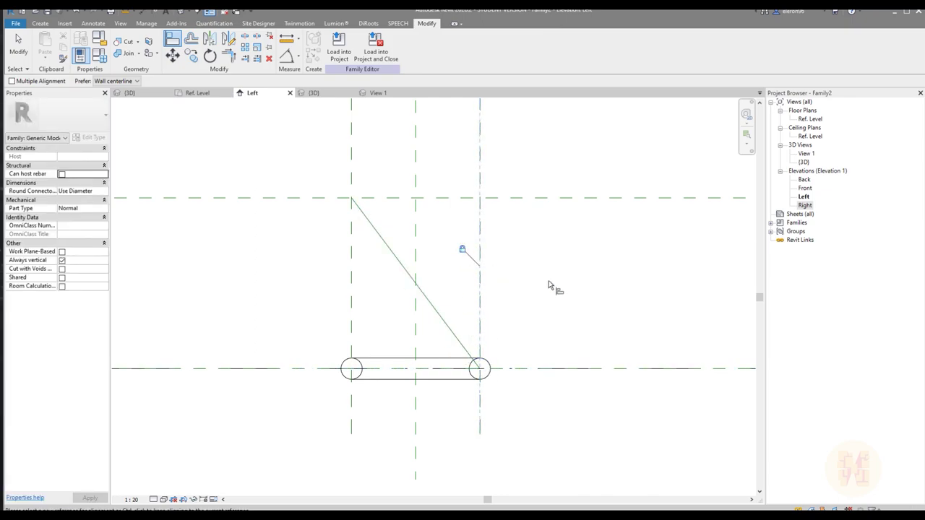
pyautogui.press('Escape')
# Move the upper horizontal reference plane down to test the locked diagonal, and inspect the line in 3D.
pyautogui.moveTo(282, 199); pyautogui.dragTo(292, 235)
pyautogui.press('Escape')
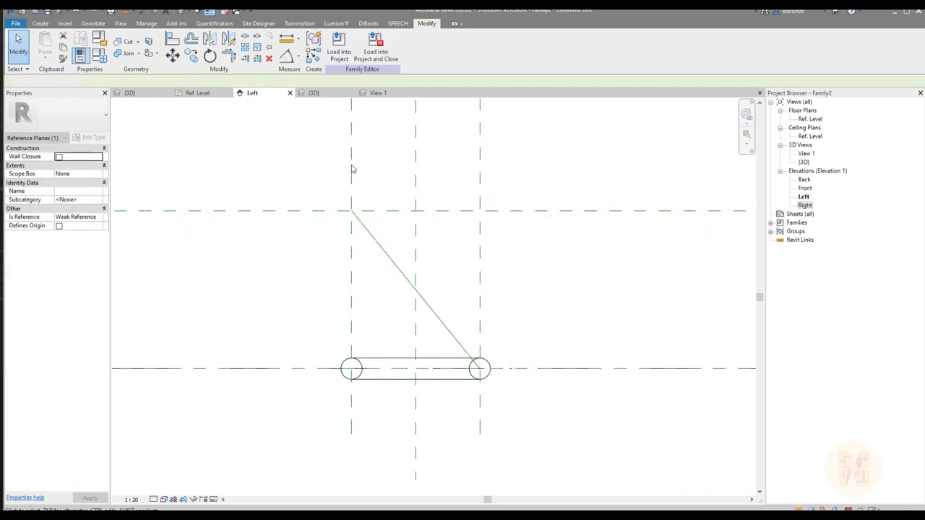
pyautogui.click(313, 92)
pyautogui.keyDown('shift'); pyautogui.moveTo(409, 290); pyautogui.dragTo(325, 230, button='middle'); pyautogui.keyUp('shift')
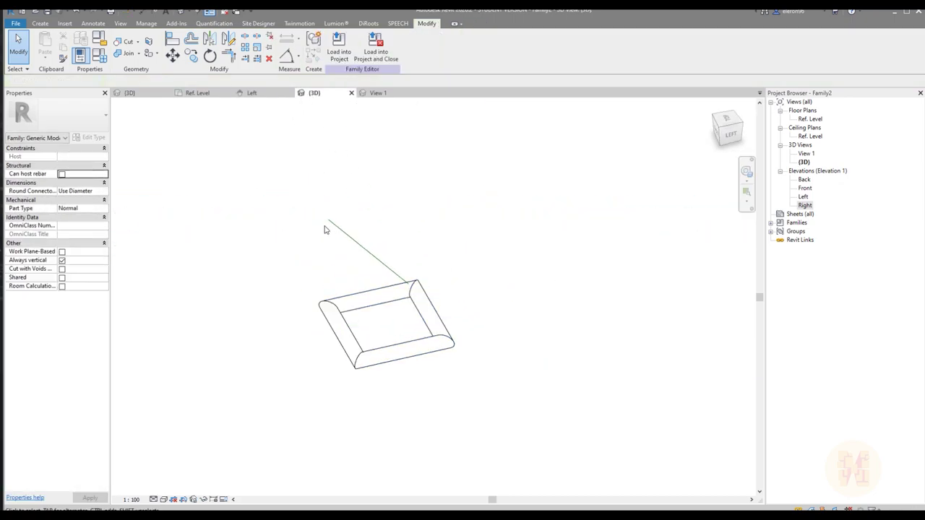
# From the Ref. Level plan, set the work plane to the frame's lower horizontal reference plane and open the Back elevation.
pyautogui.click(267, 96)
pyautogui.click(213, 96)
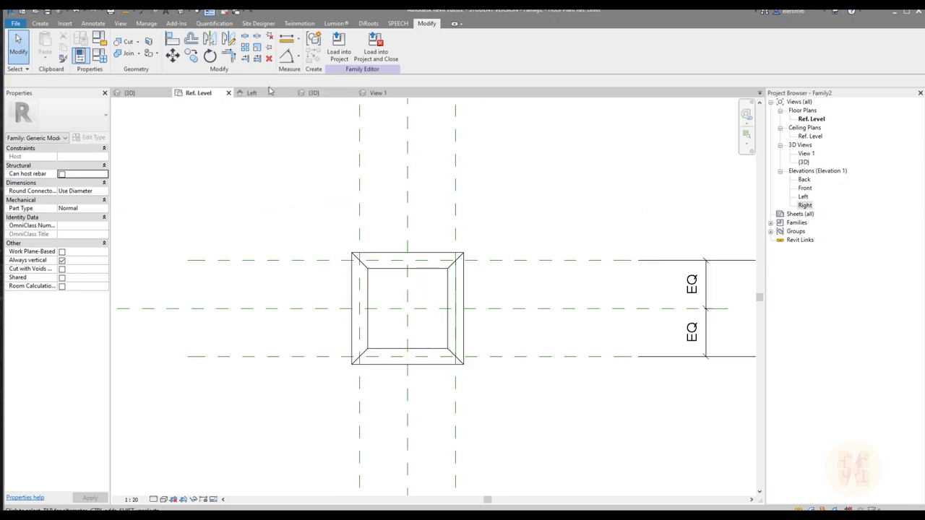
pyautogui.click(39, 23)
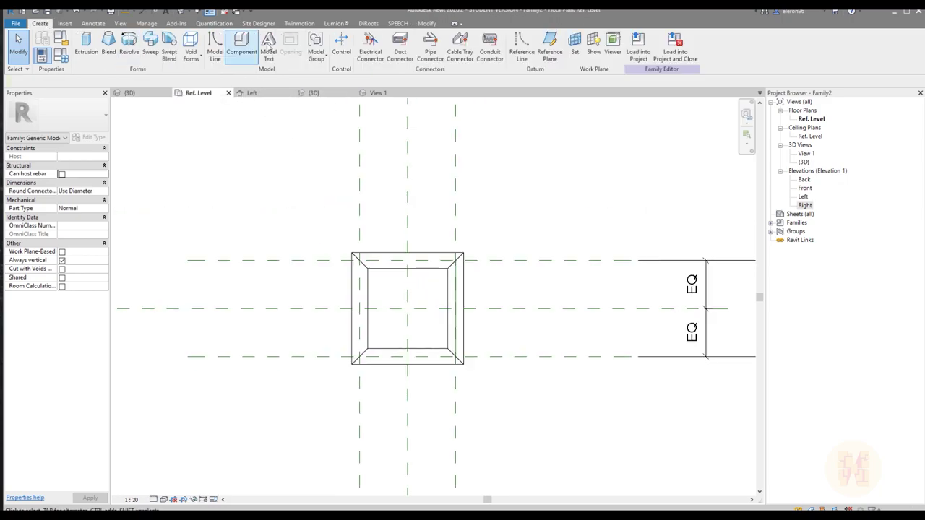
pyautogui.click(582, 46)
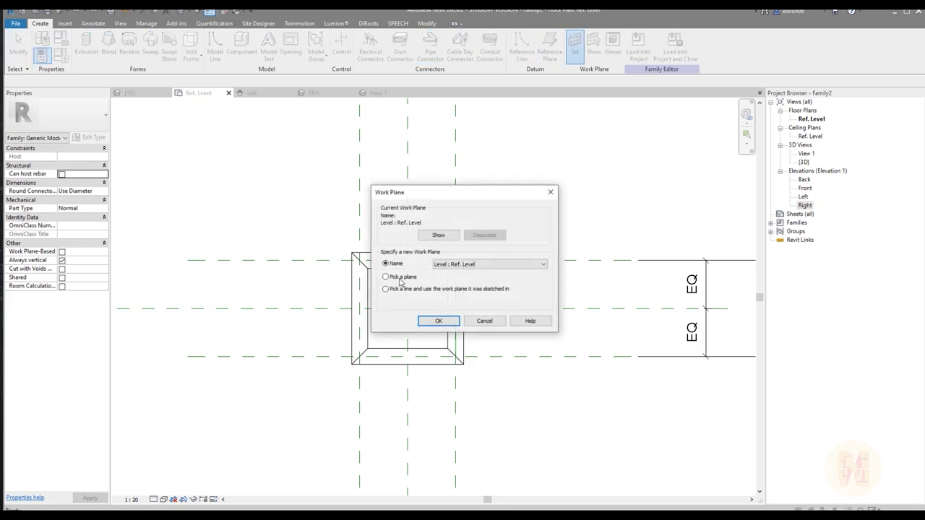
pyautogui.click(439, 322)
pyautogui.click(496, 358)
pyautogui.click(462, 357)
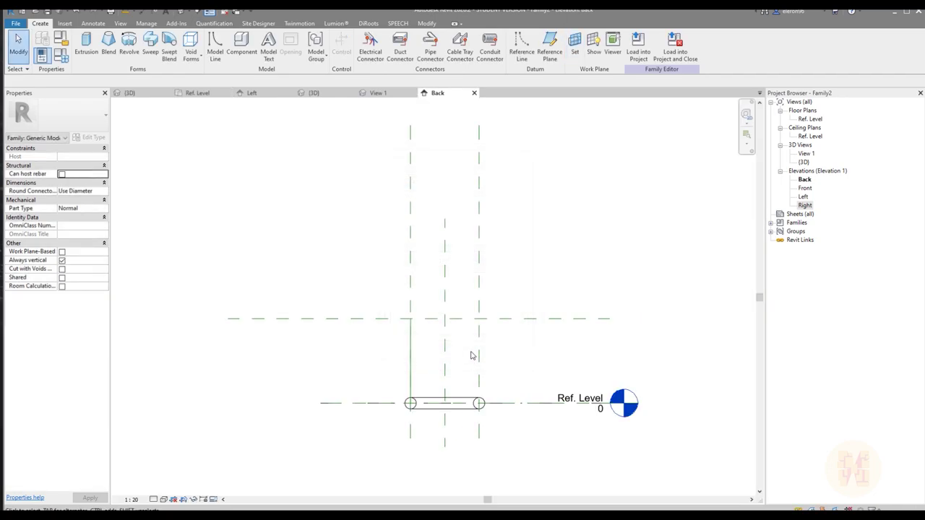
# Draw a diagonal reference line in the Back elevation from the left circle's centre to the upper plane's intersection with the right reference plane.
pyautogui.scroll(1, 435, 389)
pyautogui.moveTo(426, 358); pyautogui.dragTo(385, 311, button='middle')
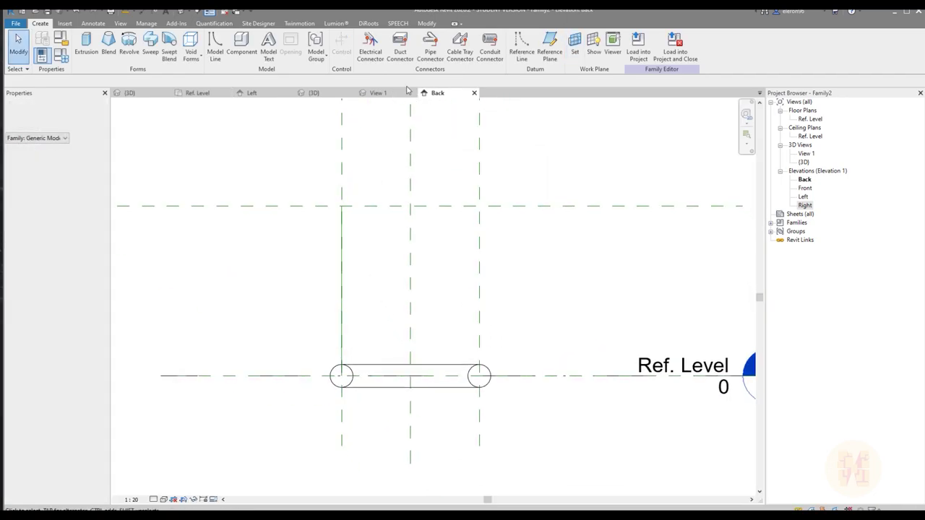
pyautogui.click(529, 52)
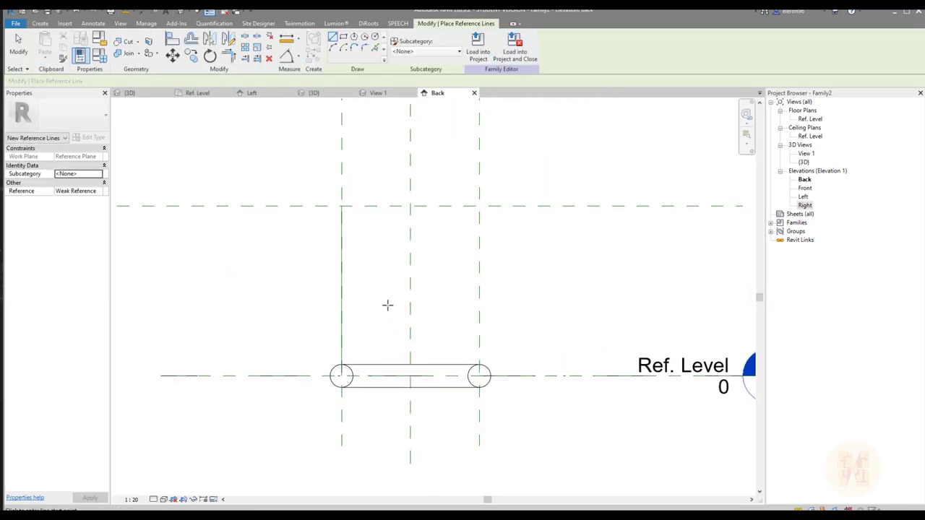
pyautogui.click(342, 375)
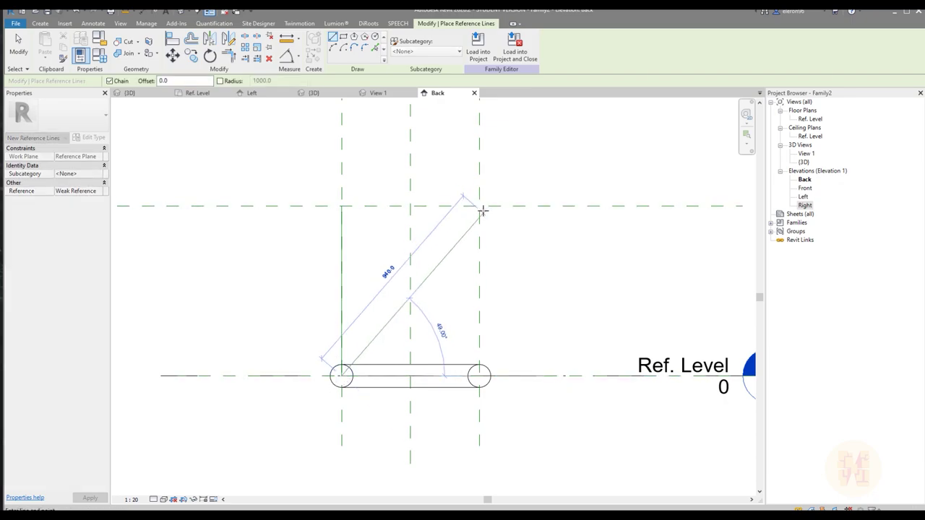
pyautogui.click(479, 207)
pyautogui.press('Escape')
pyautogui.press('Escape')
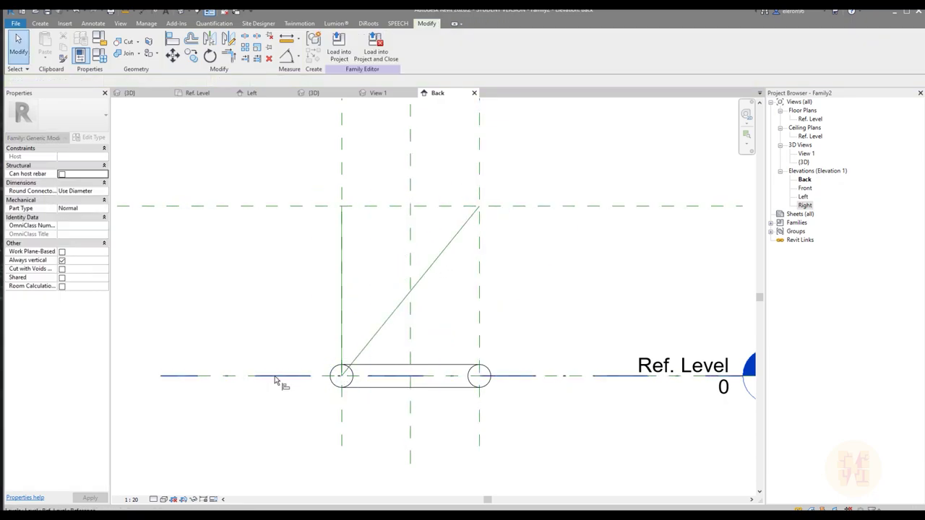
# Align and lock both endpoints of the Back elevation diagonal to the Ref. Level and the adjoining reference planes.
pyautogui.press('a')
pyautogui.press('l')
pyautogui.click(344, 378)
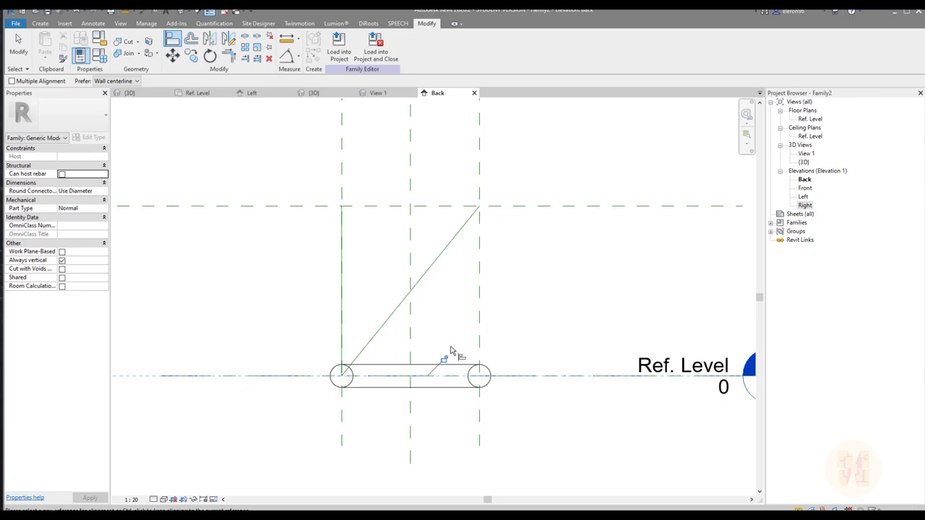
pyautogui.click(474, 208)
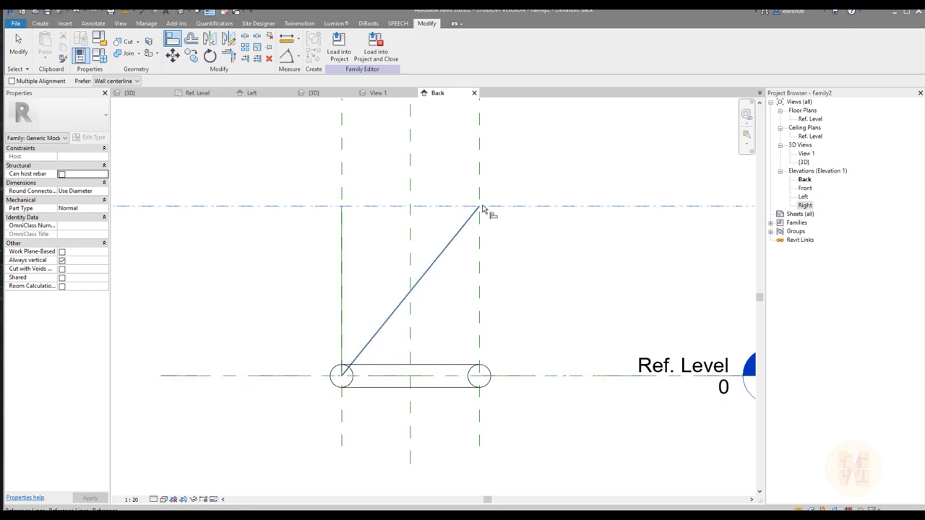
pyautogui.press('Escape')
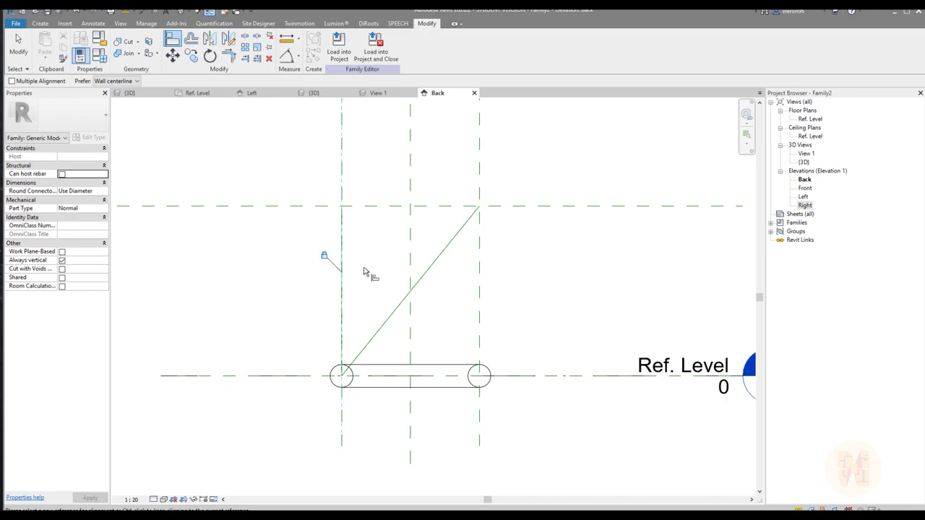
pyautogui.press('Escape')
# Temporarily hide the vertical and diagonal reference lines in the Back elevation.
pyautogui.click(344, 239)
pyautogui.press('Escape')
pyautogui.click(412, 285)
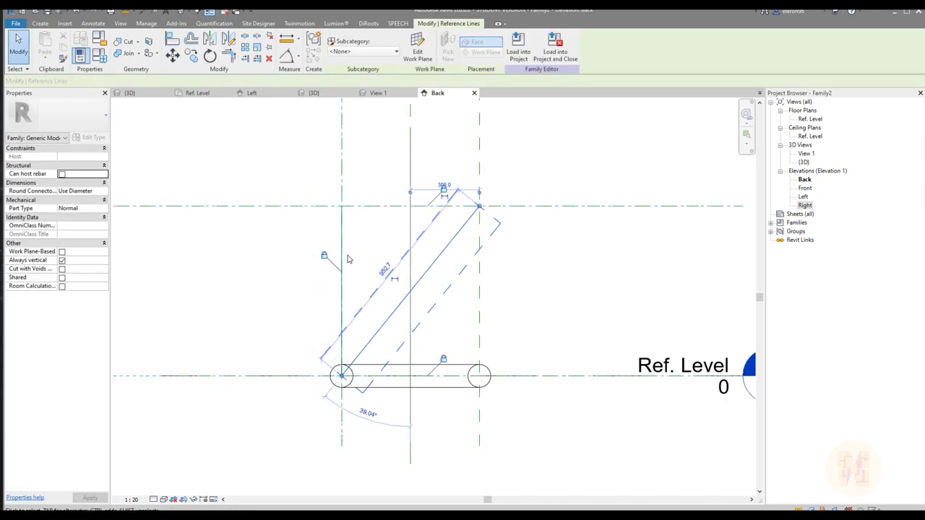
pyautogui.press('h')
pyautogui.press('h')
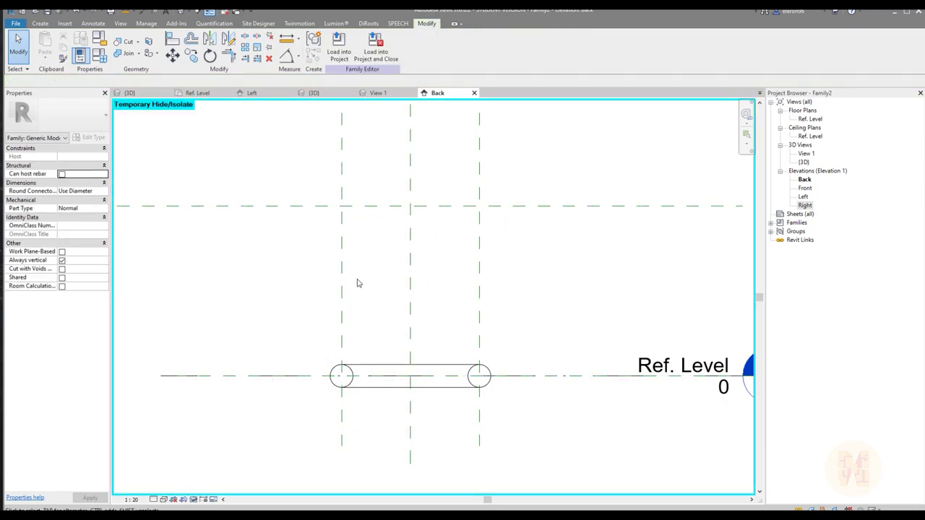
# From the Ref. Level plan, set the work plane to the frame's left vertical reference plane and open the Left elevation.
pyautogui.click(186, 94)
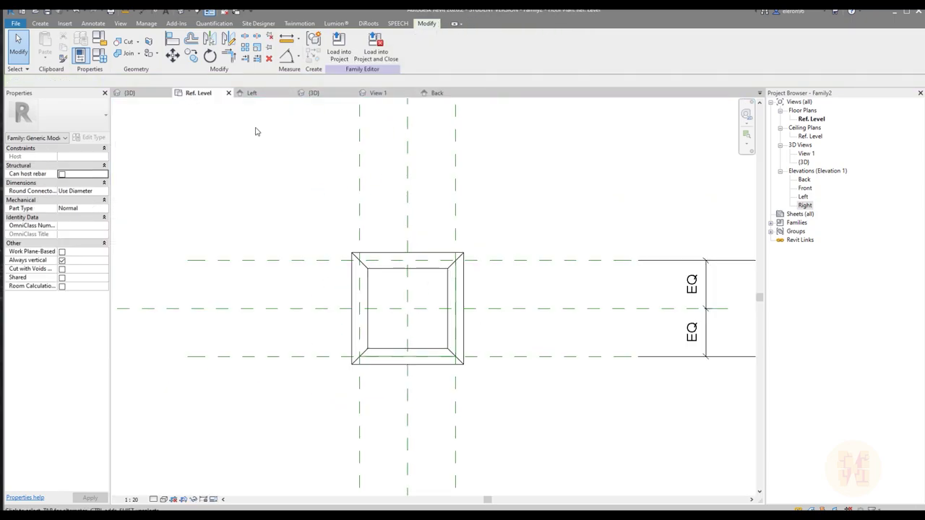
pyautogui.click(39, 23)
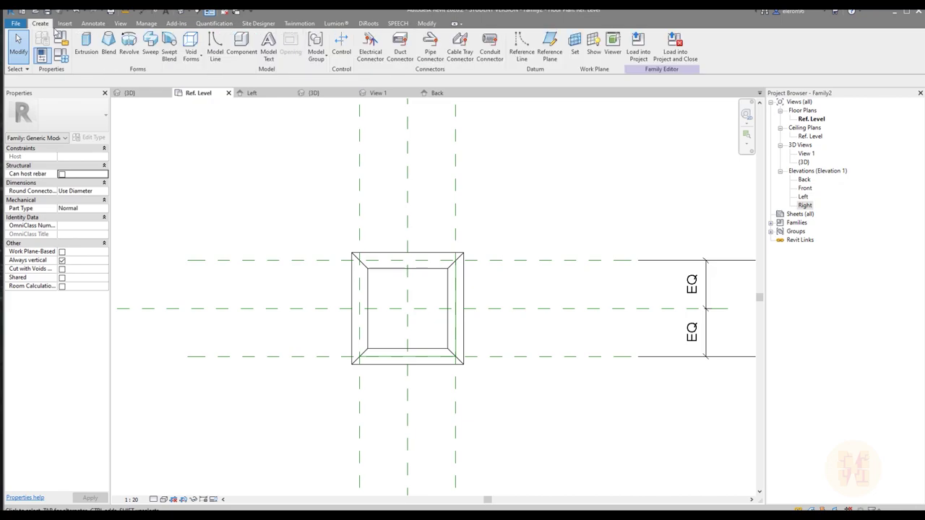
pyautogui.click(574, 45)
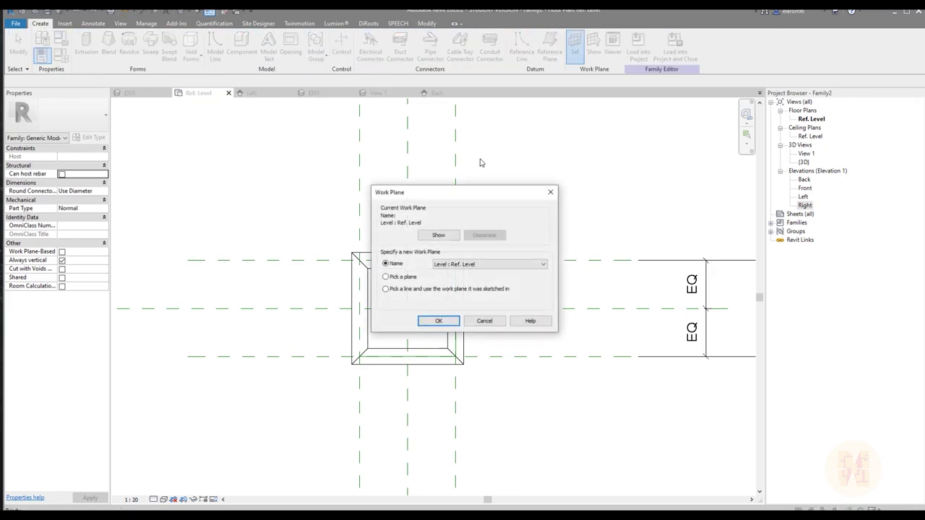
pyautogui.click(443, 318)
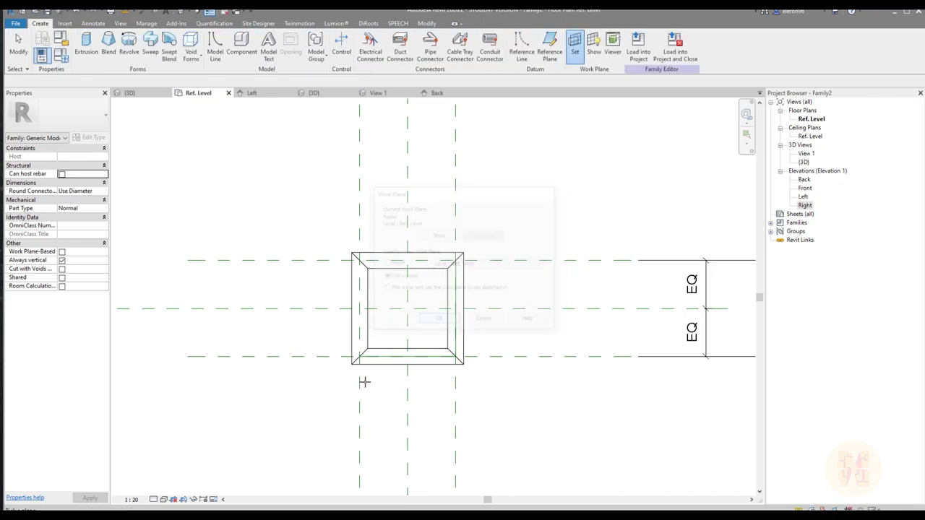
pyautogui.click(359, 403)
pyautogui.click(461, 357)
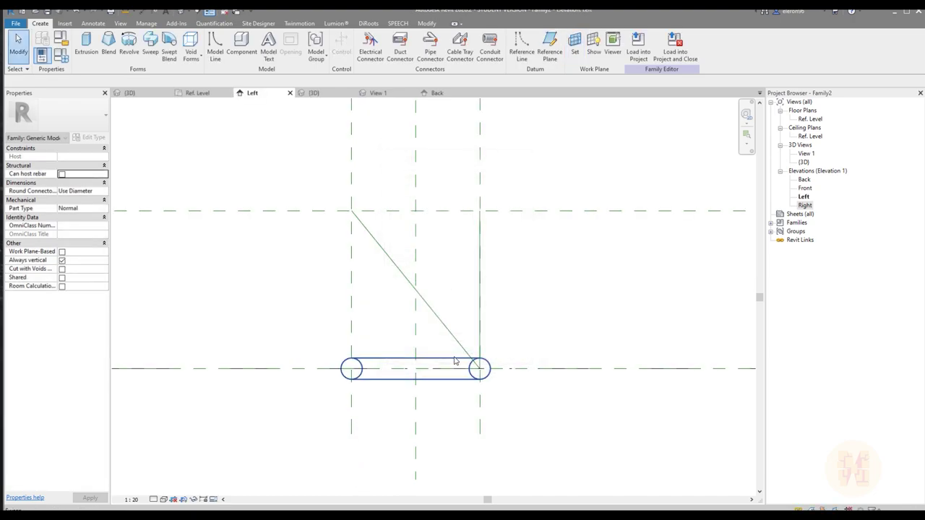
# Temporarily hide the diagonal and vertical reference lines in the Left elevation.
pyautogui.click(394, 262)
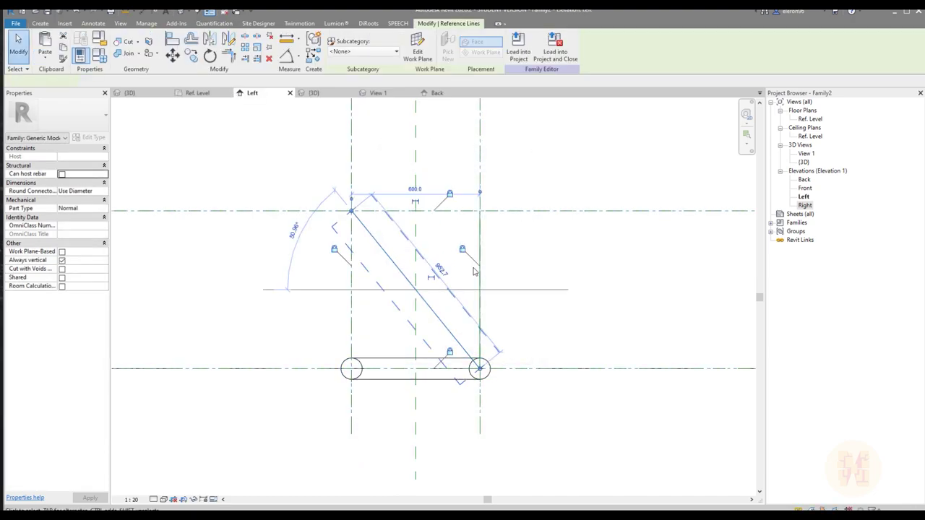
pyautogui.press('h')
pyautogui.press('h')
pyautogui.click(480, 240)
pyautogui.press('h')
pyautogui.press('h')
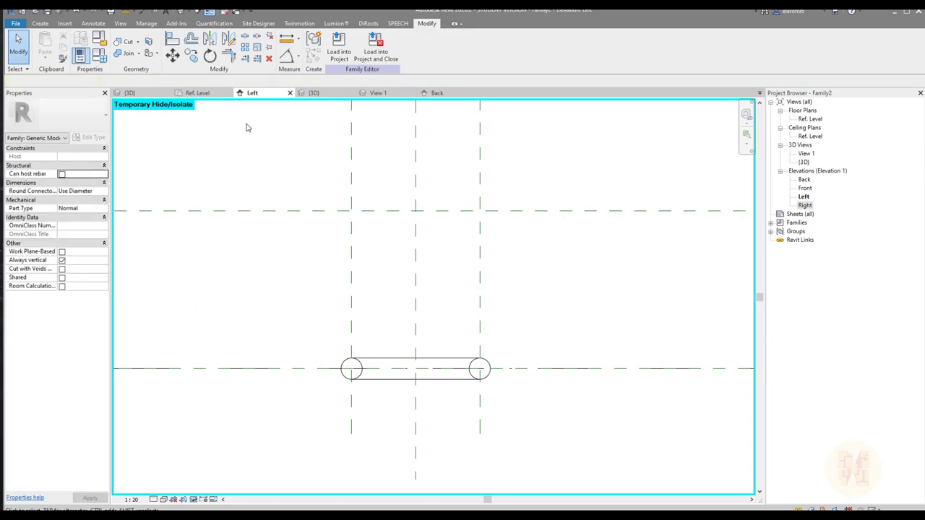
# Draw a diagonal reference line in the Left elevation from the left tube centre up to the right vertical and upper horizontal reference plane intersection.
pyautogui.click(40, 23)
pyautogui.click(520, 45)
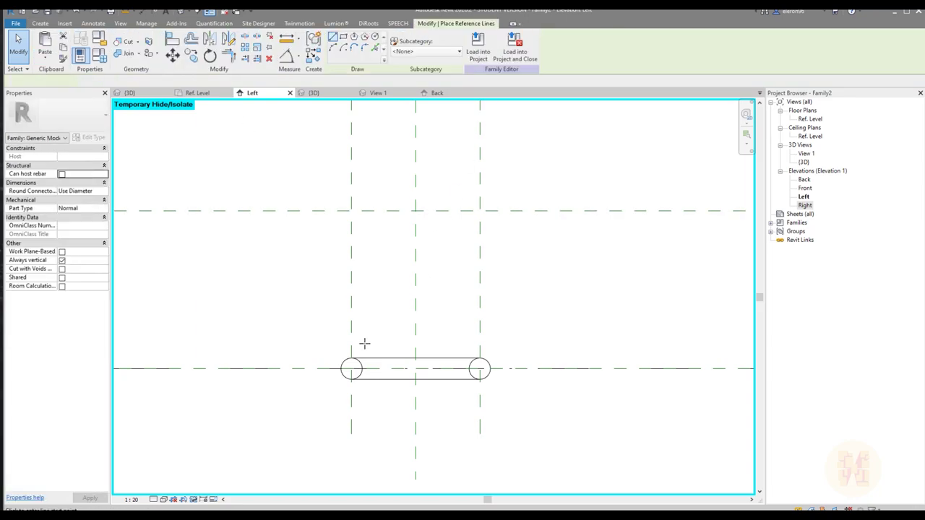
pyautogui.click(351, 370)
pyautogui.click(479, 211)
pyautogui.press('Escape')
pyautogui.press('Escape')
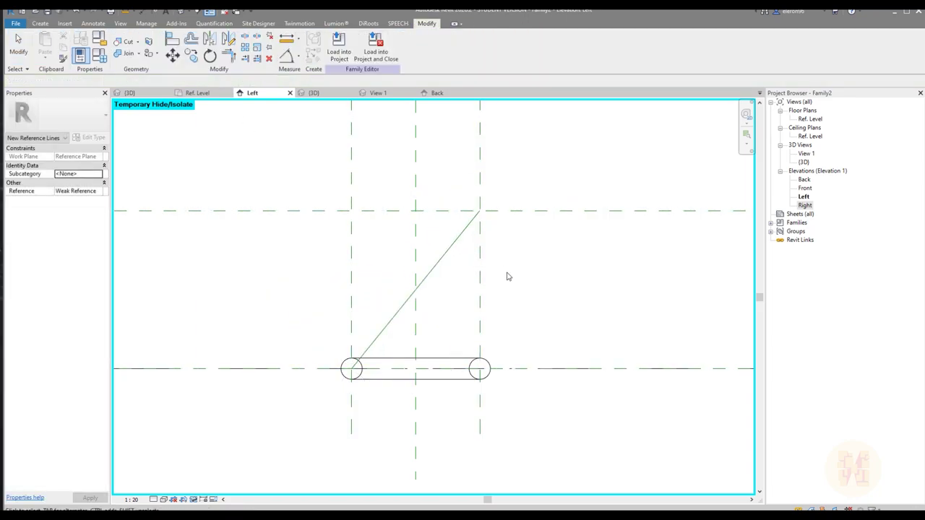
# Align and lock the Left elevation diagonal's endpoints to the Ref. Level and the adjoining reference planes.
pyautogui.press('a')
pyautogui.press('l')
pyautogui.click(353, 373)
pyautogui.click(354, 363)
pyautogui.click(463, 211)
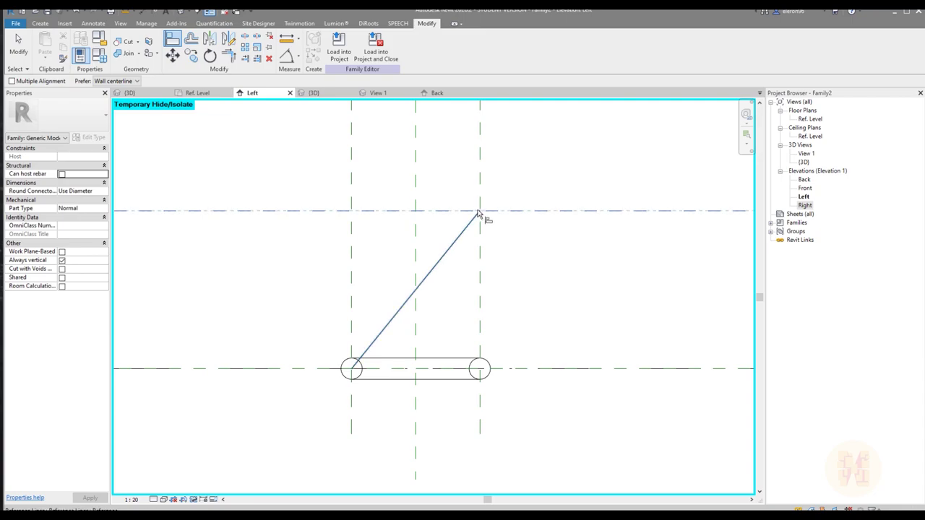
pyautogui.press('Escape')
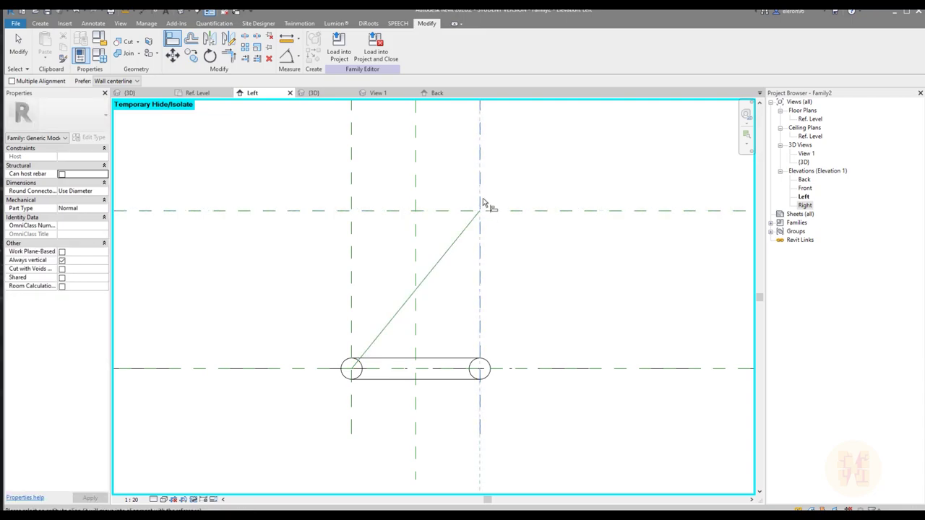
pyautogui.press('Escape')
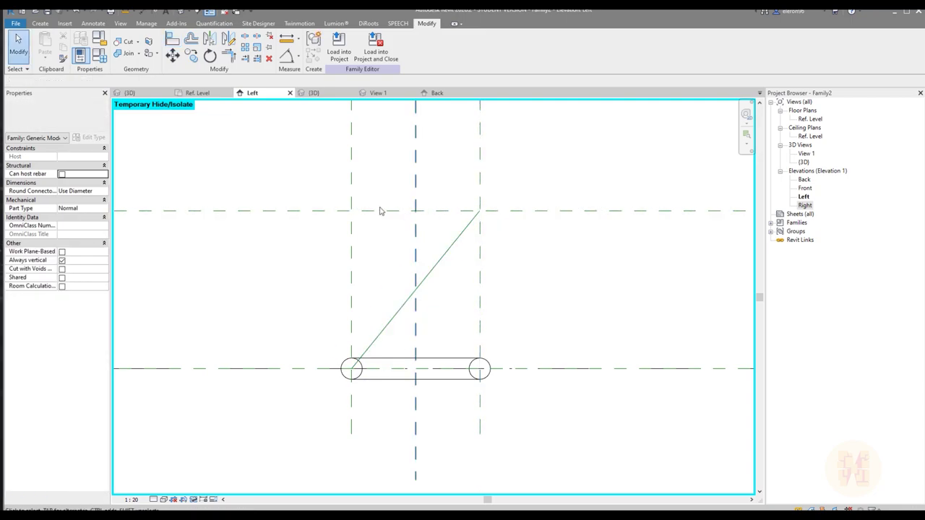
# From the Ref. Level plan, set the work plane to the frame's upper horizontal reference plane and open the Back elevation.
pyautogui.click(190, 94)
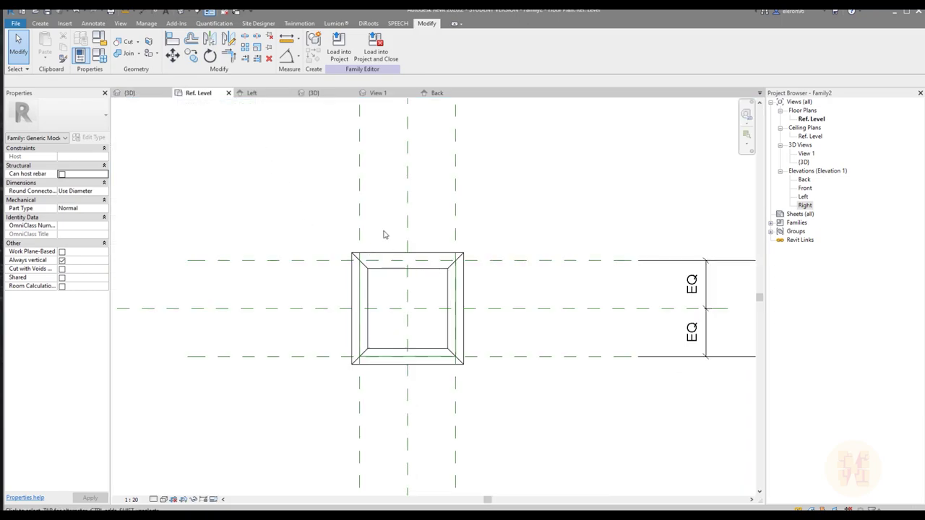
pyautogui.click(38, 24)
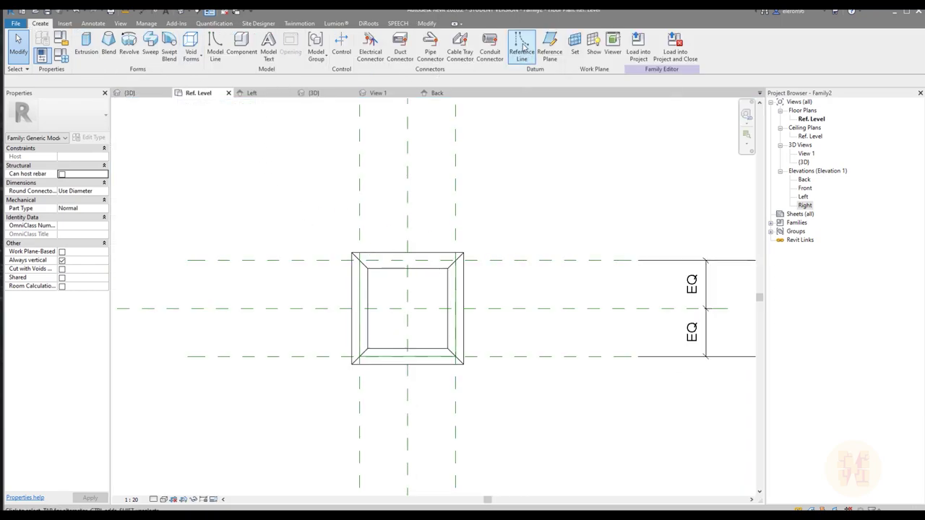
pyautogui.click(576, 45)
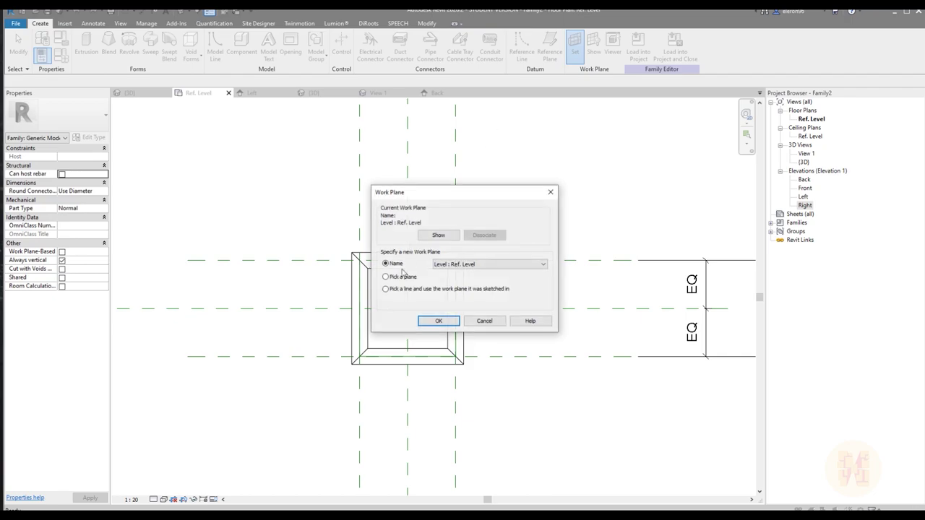
pyautogui.click(453, 324)
pyautogui.click(382, 260)
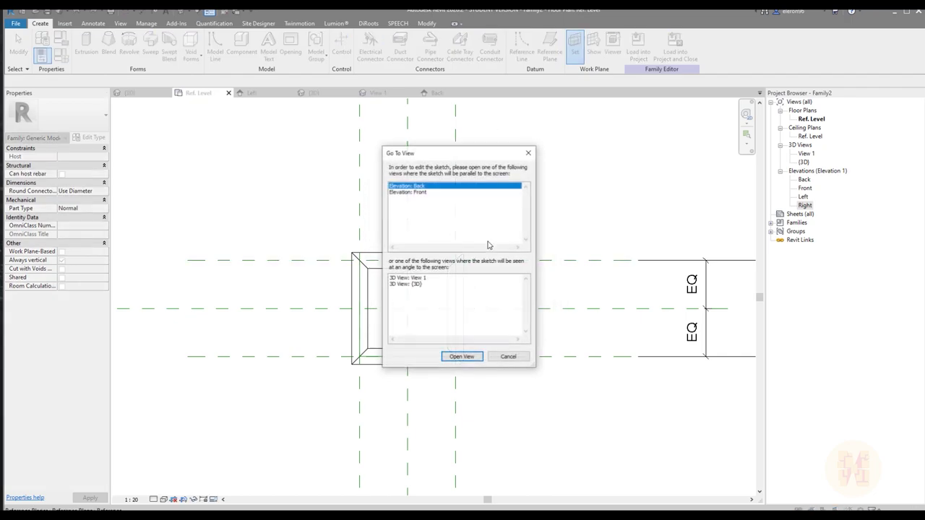
pyautogui.click(466, 357)
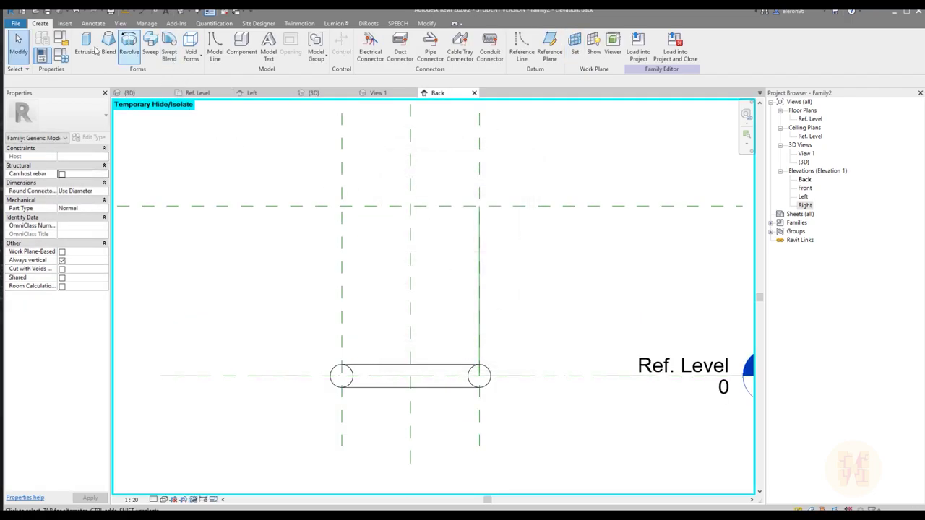
# Draw a diagonal reference line in the Back elevation from the left tube centre up to the right vertical and upper horizontal reference plane intersection.
pyautogui.click(522, 44)
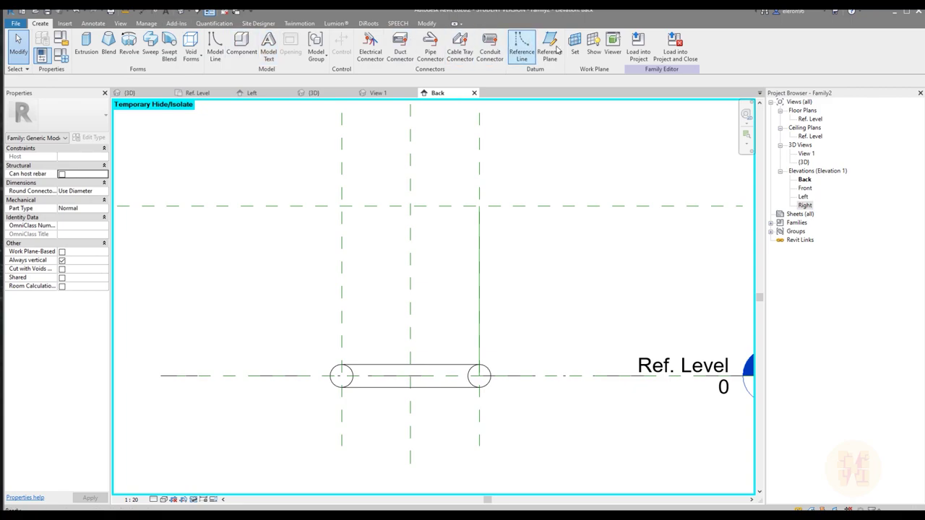
pyautogui.click(342, 376)
pyautogui.click(479, 208)
pyautogui.press('Escape')
pyautogui.press('Escape')
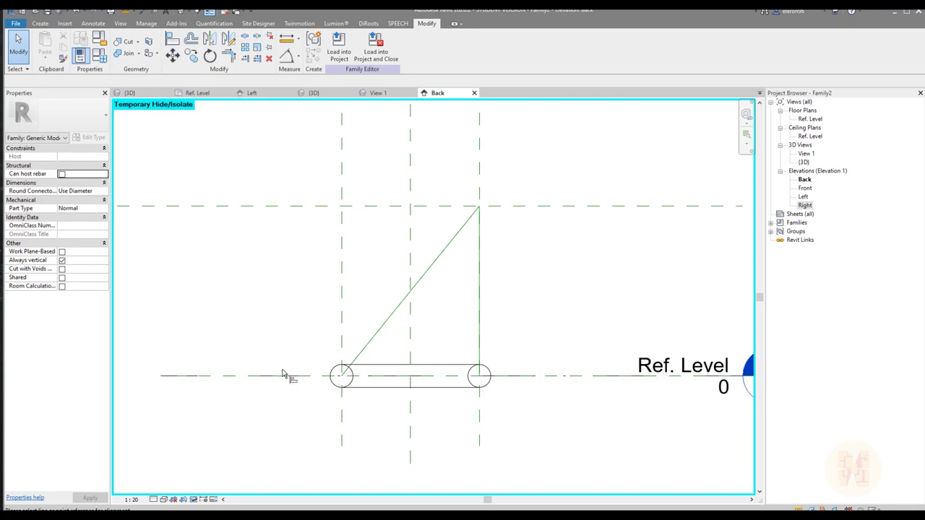
# Align and lock the new Back elevation diagonal's endpoints to the adjoining references, and reset the view's temporary hide/isolate.
pyautogui.press('a')
pyautogui.press('l')
pyautogui.click(348, 375)
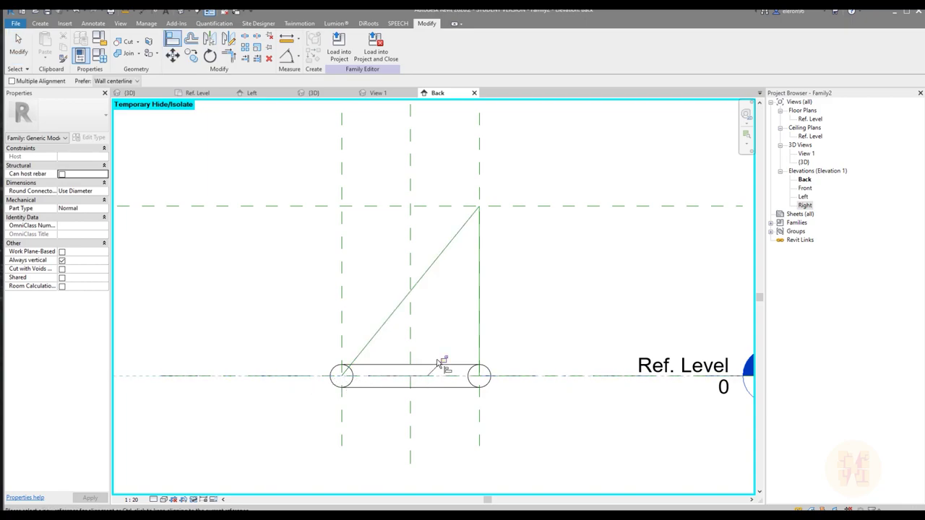
pyautogui.click(343, 377)
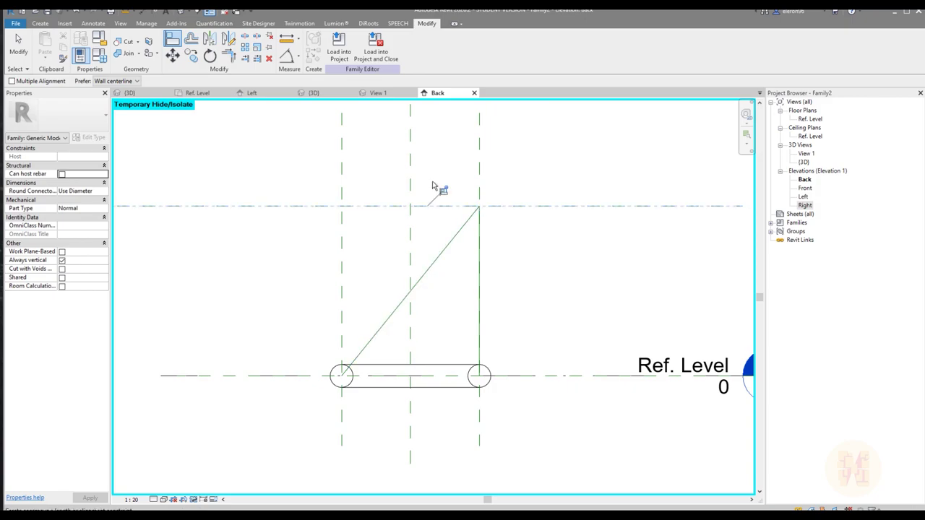
pyautogui.click(481, 210)
pyautogui.press('Escape')
pyautogui.press('Escape')
pyautogui.click(194, 500)
pyautogui.click(242, 490)
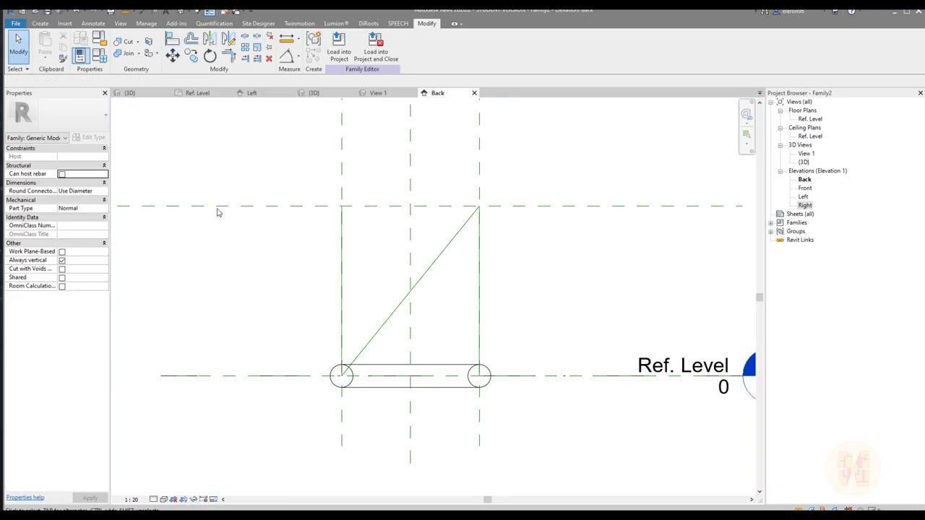
# In the 3D view, delete the older diagonal reference line on the side opposite the newly drawn Back elevation diagonal.
pyautogui.click(180, 13)
pyautogui.keyDown('shift'); pyautogui.moveTo(365, 284); pyautogui.dragTo(402, 295, button='middle'); pyautogui.keyUp('shift')
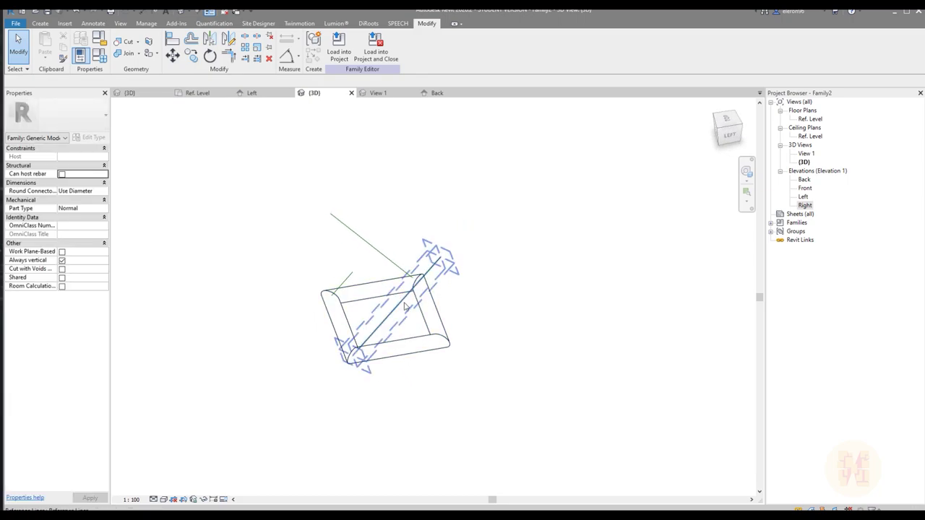
pyautogui.click(406, 307)
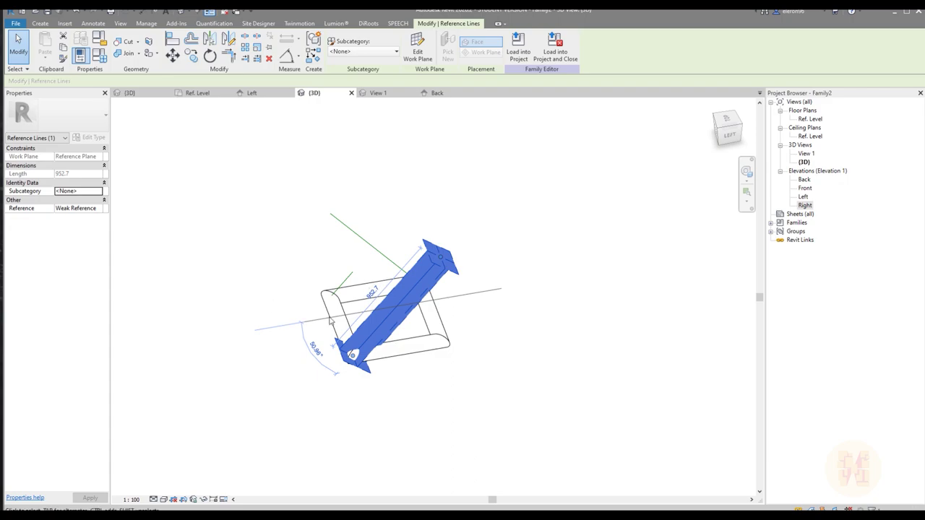
pyautogui.keyDown('shift'); pyautogui.moveTo(483, 354); pyautogui.dragTo(691, 374, button='middle'); pyautogui.keyUp('shift')
pyautogui.keyDown('shift'); pyautogui.moveTo(389, 311); pyautogui.dragTo(513, 269, button='middle'); pyautogui.keyUp('shift')
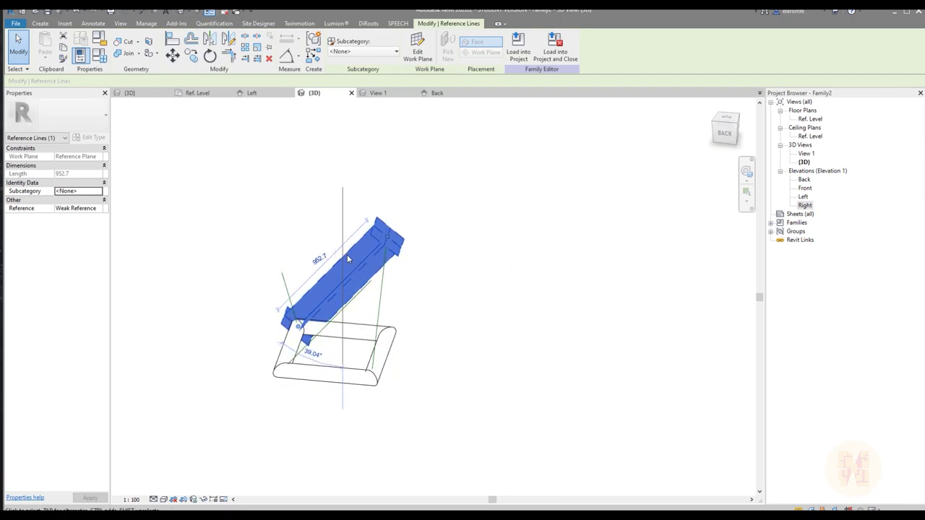
pyautogui.press('Delete')
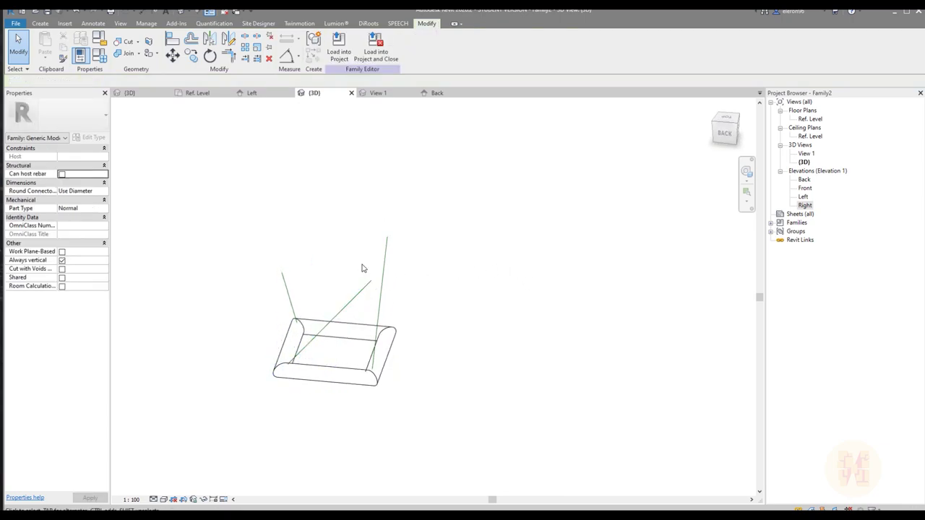
# From the Ref. Level plan, set the work plane to the frame's lower horizontal reference plane and open the Back elevation.
pyautogui.click(192, 94)
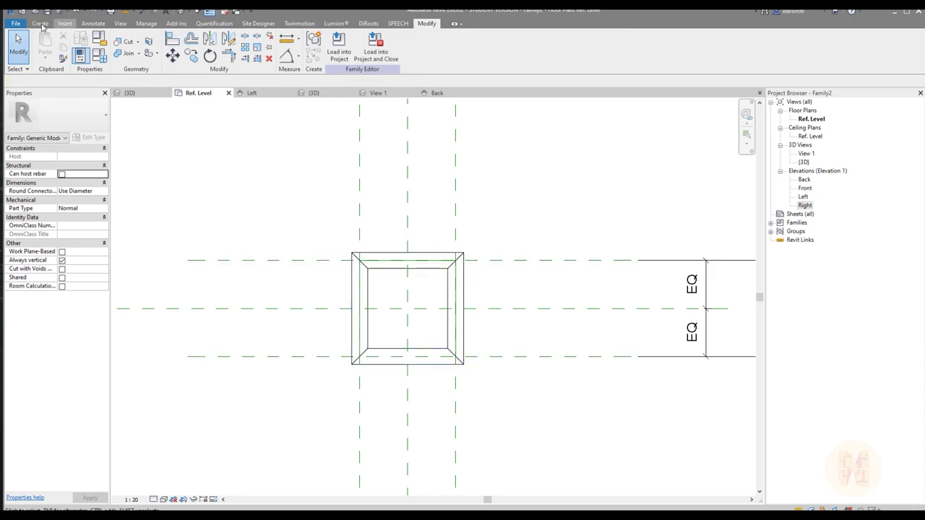
pyautogui.click(40, 24)
pyautogui.click(574, 47)
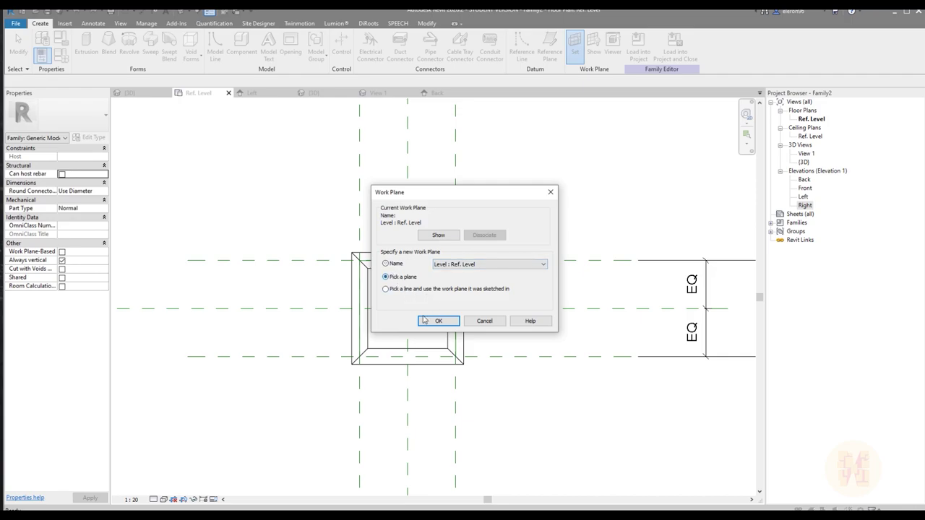
pyautogui.click(434, 321)
pyautogui.click(479, 351)
pyautogui.click(470, 357)
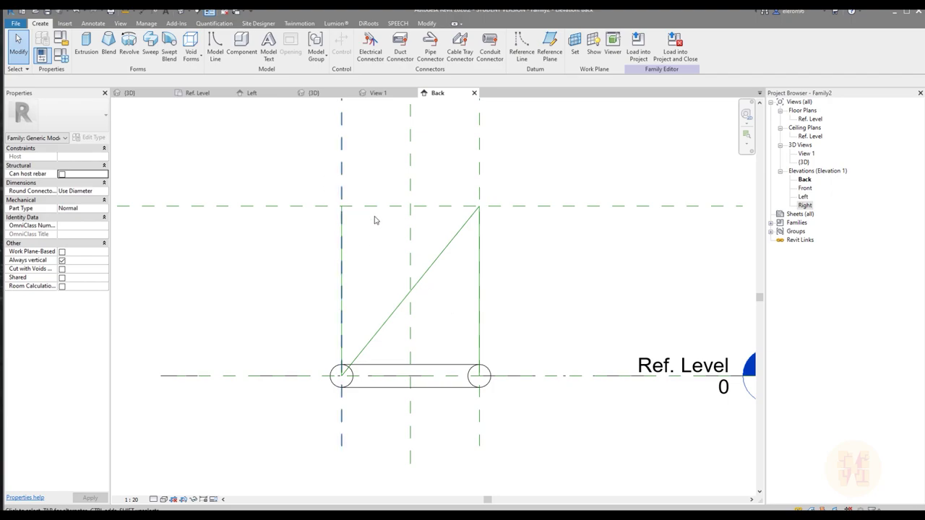
# Draw the opposing diagonal reference line in the Back elevation from the right tube centre up to the left vertical and upper horizontal reference plane intersection.
pyautogui.click(521, 45)
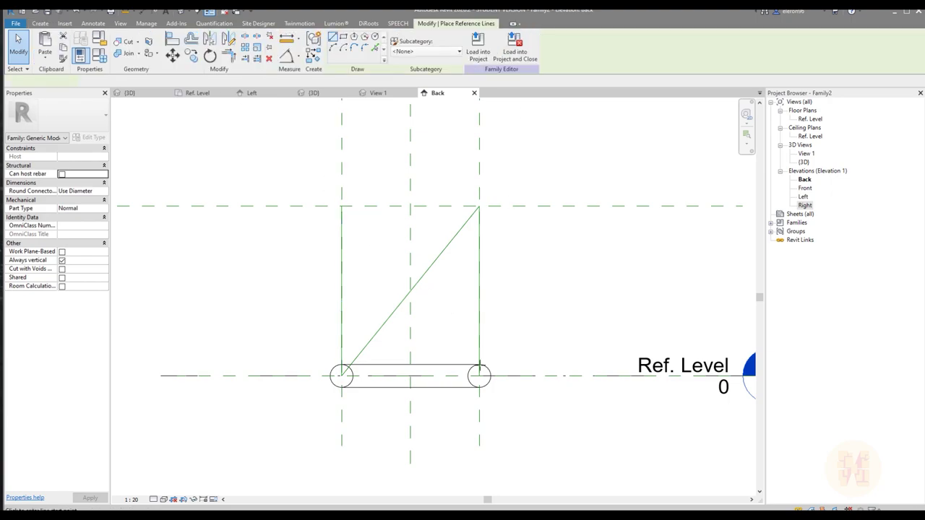
pyautogui.click(479, 376)
pyautogui.click(344, 204)
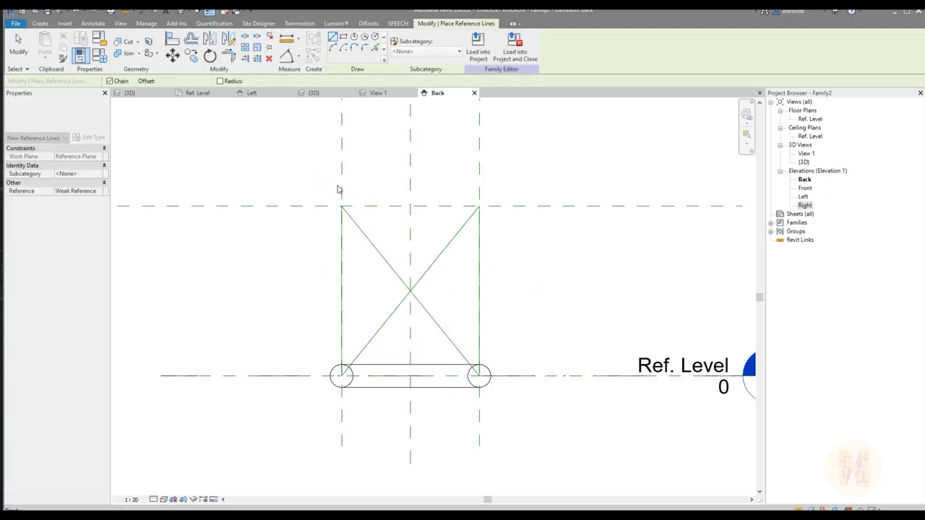
pyautogui.press('Escape')
pyautogui.press('Escape')
# Align and lock the opposing diagonal's endpoints to the adjoining reference planes, and check the four diagonals in the 3D view.
pyautogui.press('a')
pyautogui.press('l')
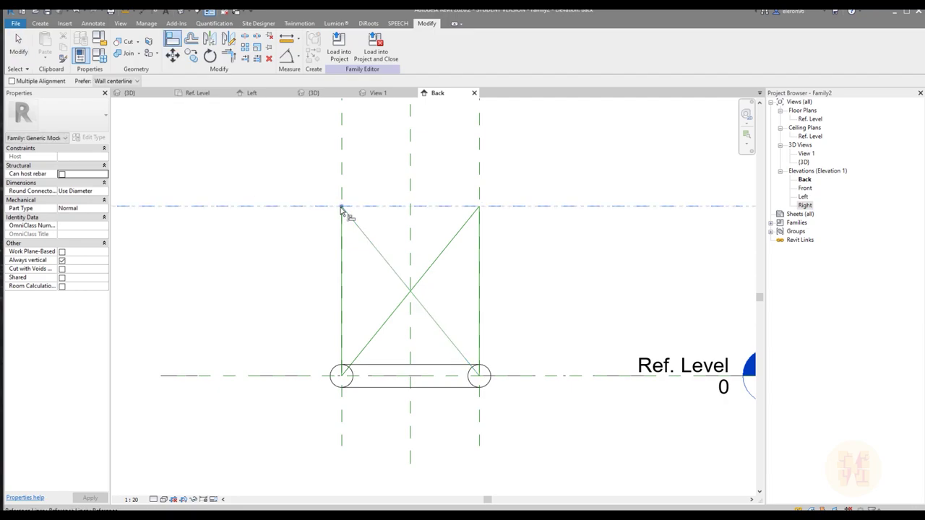
pyautogui.click(344, 183)
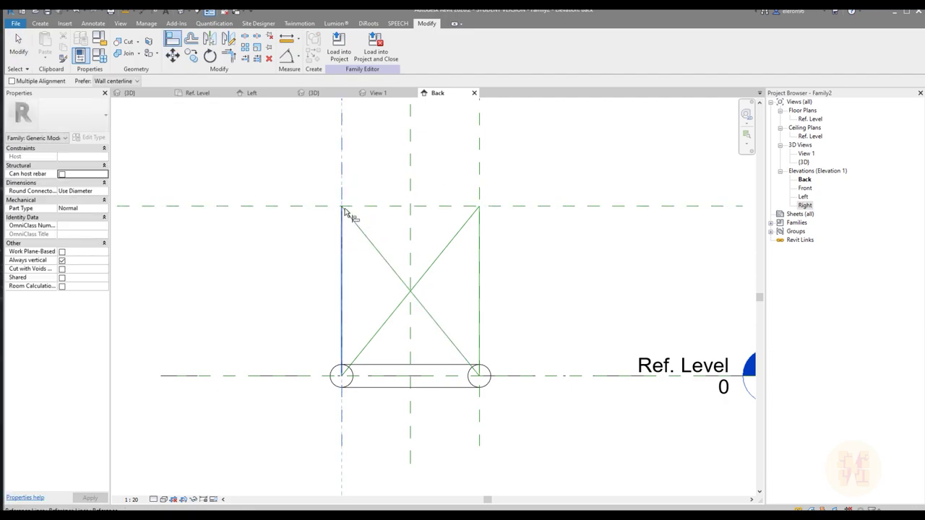
pyautogui.click(349, 213)
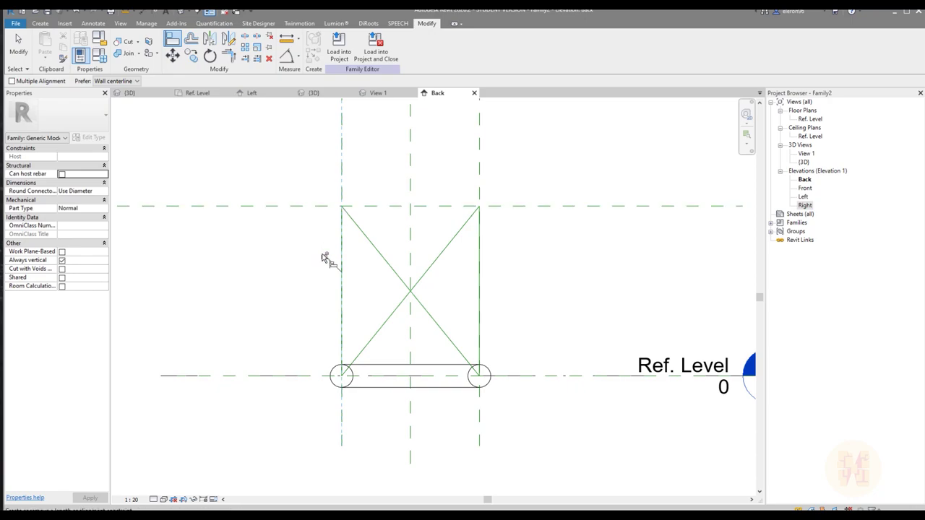
pyautogui.click(471, 377)
pyautogui.click(480, 378)
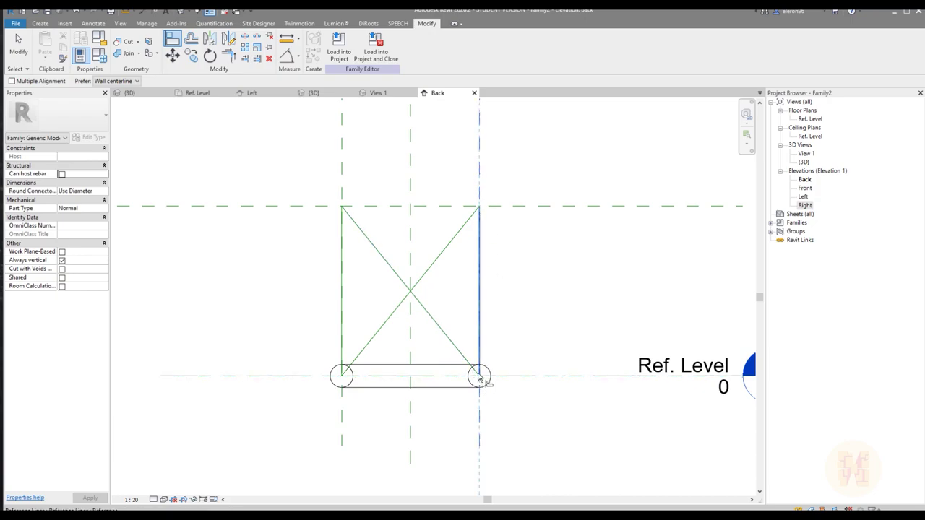
pyautogui.click(480, 380)
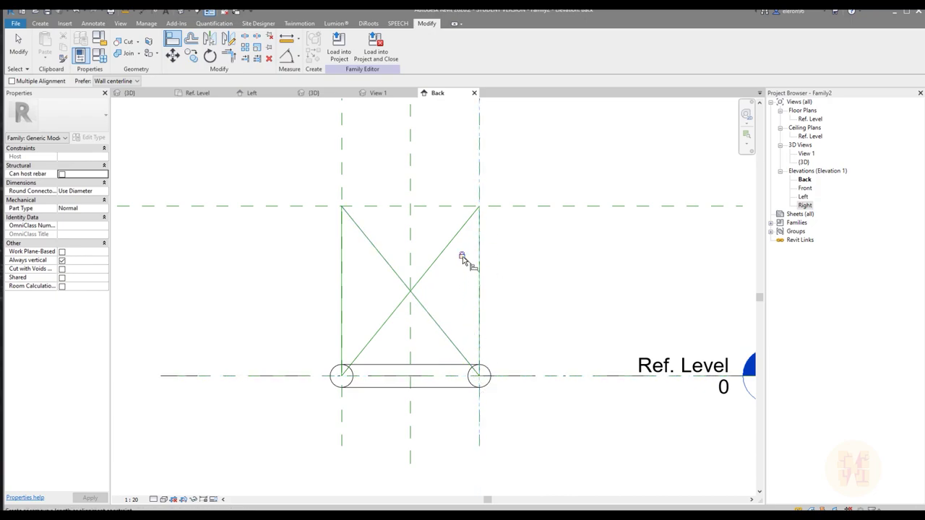
pyautogui.click(313, 94)
pyautogui.keyDown('shift'); pyautogui.moveTo(447, 211); pyautogui.dragTo(559, 299, button='middle'); pyautogui.keyUp('shift')
pyautogui.press('Escape')
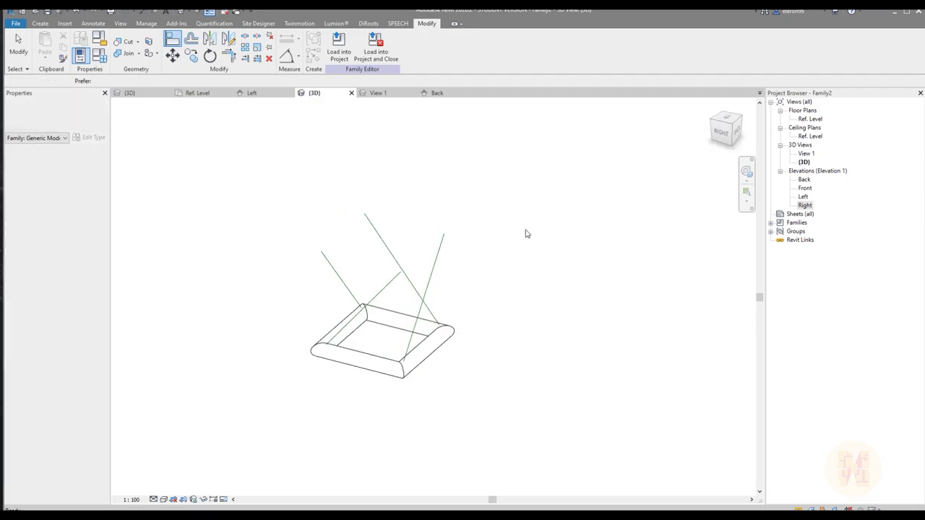
pyautogui.press('Escape')
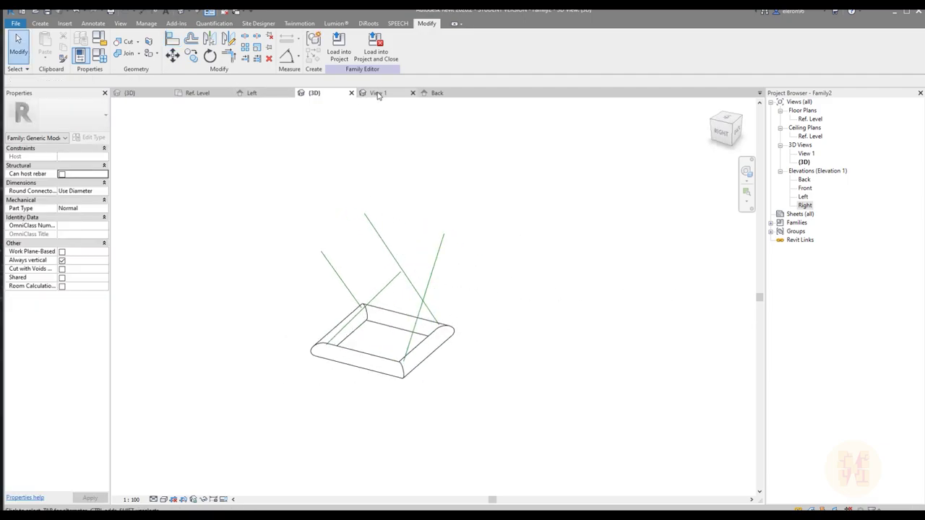
# Raise the upper horizontal reference plane in the Left elevation to about 1480 above the Ref. Level and inspect the diagonals in 3D.
pyautogui.click(253, 93)
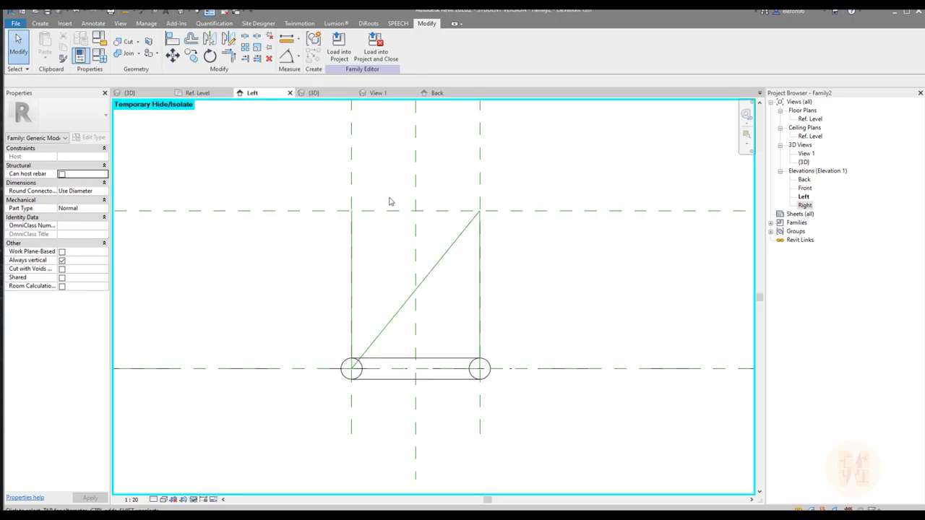
pyautogui.scroll(-1, 429, 263)
pyautogui.click(399, 250)
pyautogui.moveTo(419, 250); pyautogui.dragTo(407, 130)
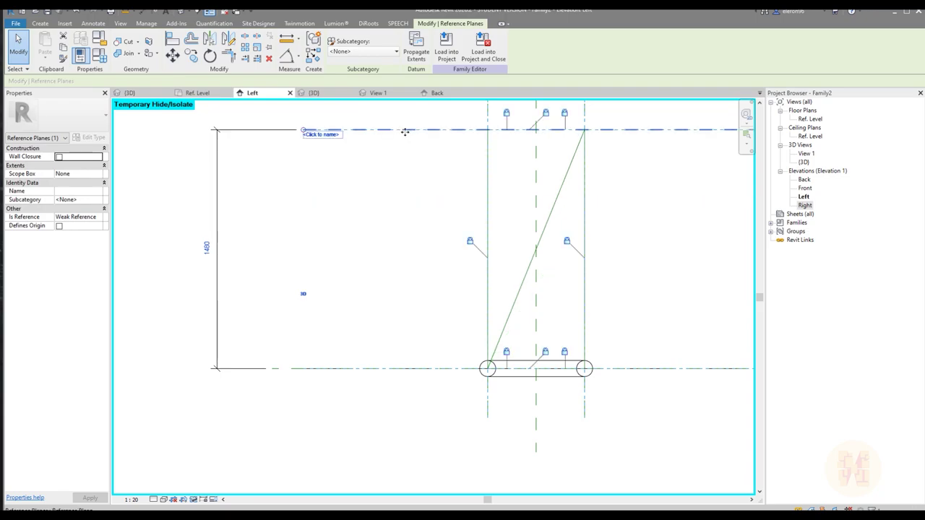
pyautogui.click(313, 93)
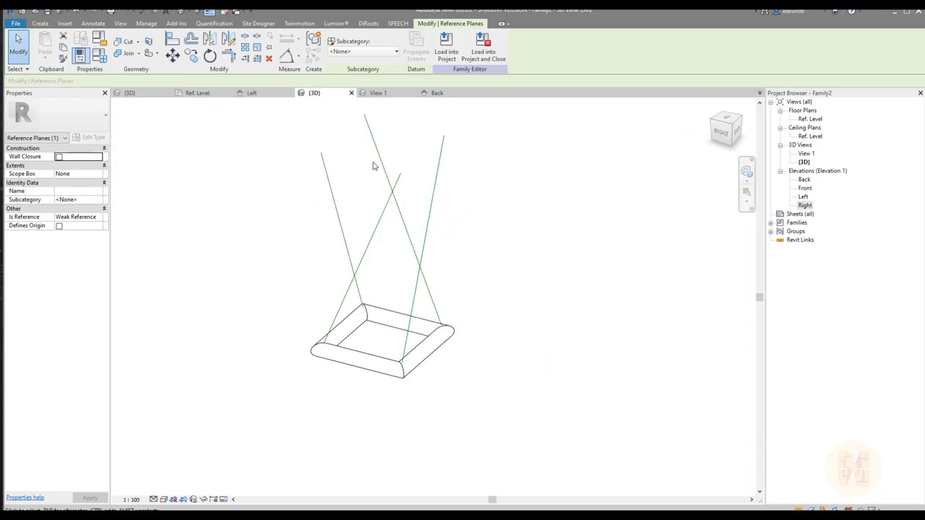
pyautogui.keyDown('shift'); pyautogui.moveTo(552, 268); pyautogui.dragTo(311, 182, button='middle'); pyautogui.keyUp('shift')
pyautogui.click(45, 23)
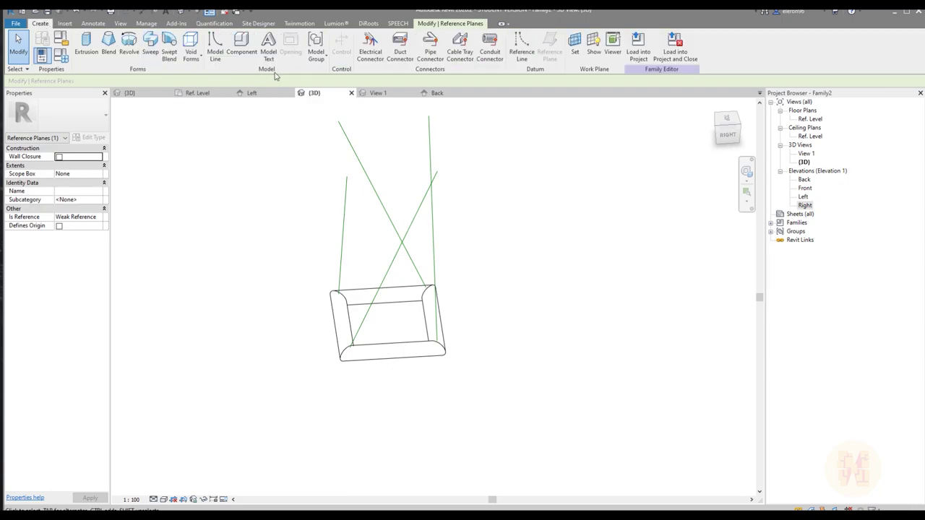
# Start a sweep in the 3D view with the crossing diagonal reference line on the near face picked as its path.
pyautogui.click(150, 45)
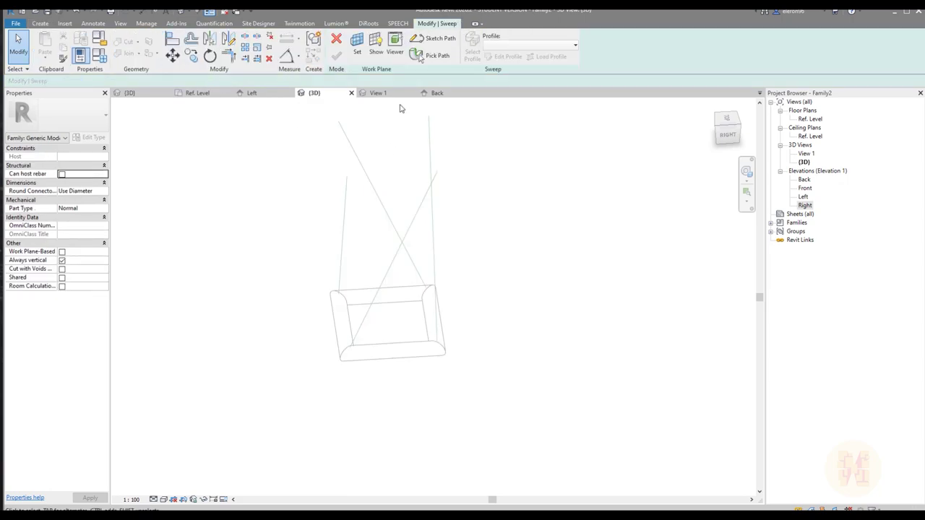
pyautogui.click(435, 58)
pyautogui.click(392, 263)
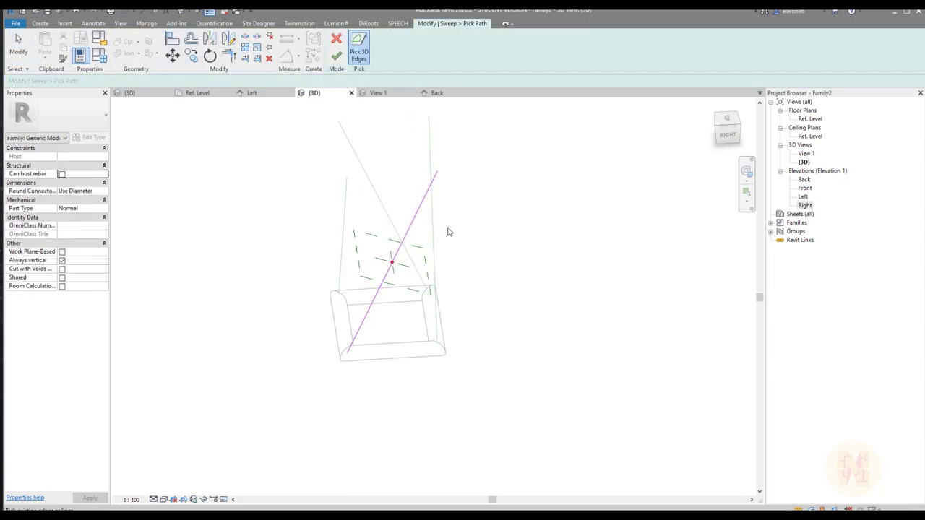
pyautogui.click(337, 61)
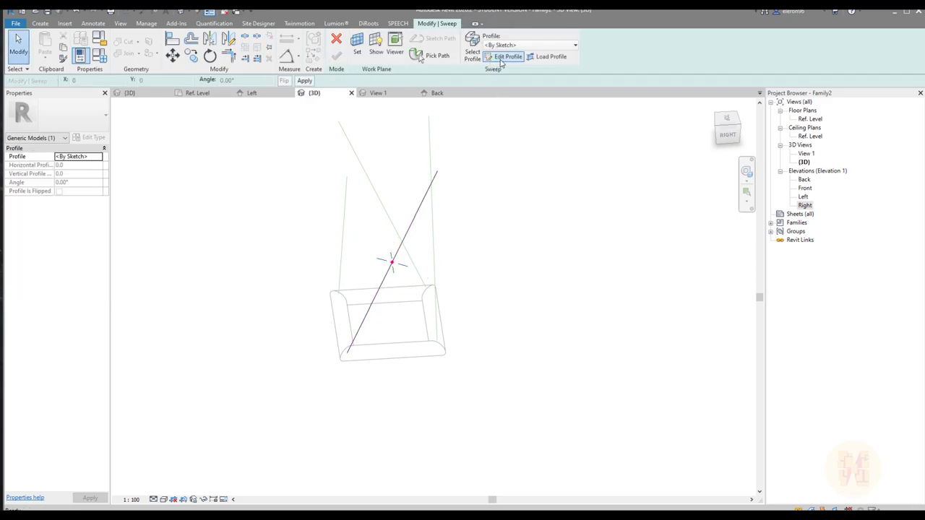
# Sketch a circular sweep profile with a radius of about 300, centred on the diagonal path.
pyautogui.click(504, 61)
pyautogui.click(395, 36)
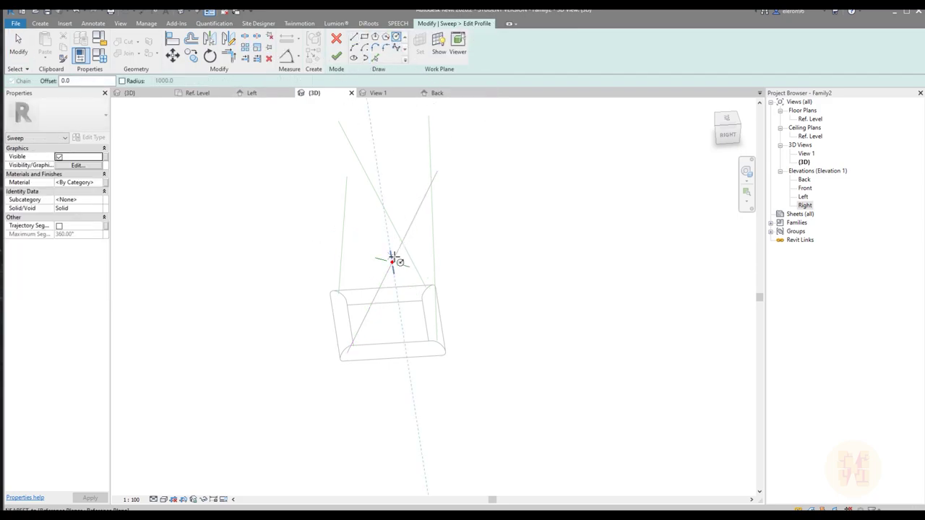
pyautogui.click(392, 262)
pyautogui.click(406, 266)
pyautogui.press('Escape')
pyautogui.press('Escape')
pyautogui.scroll(4, 382, 246)
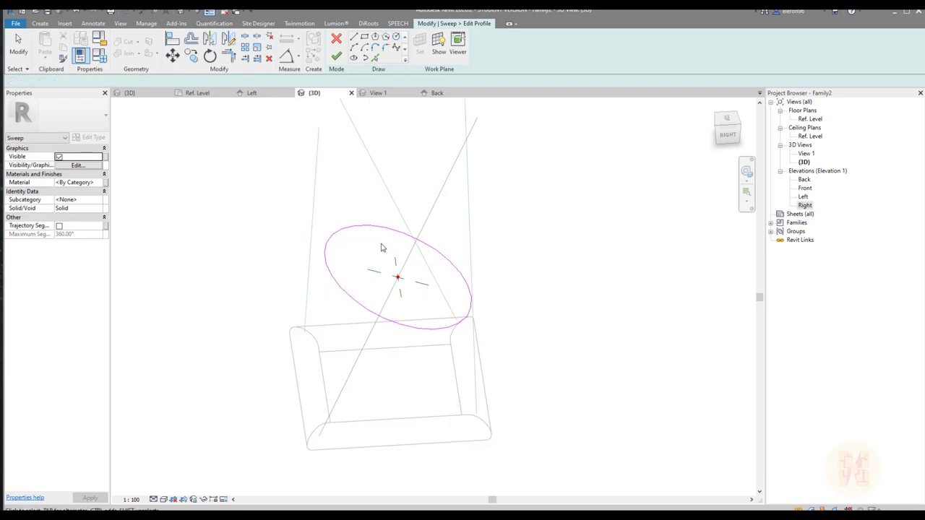
# Add a radial dimension to the profile circle and label it with a new type parameter named R.
pyautogui.click(374, 223)
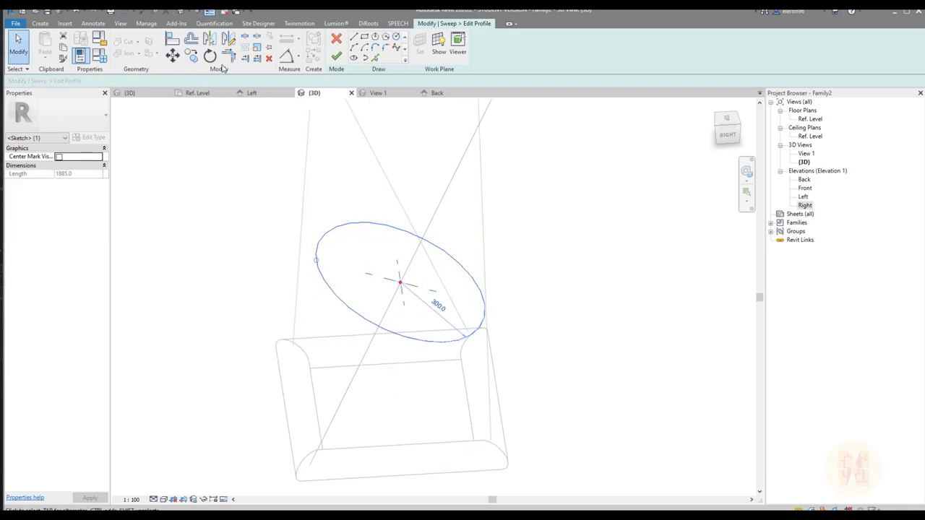
pyautogui.click(94, 24)
pyautogui.click(88, 45)
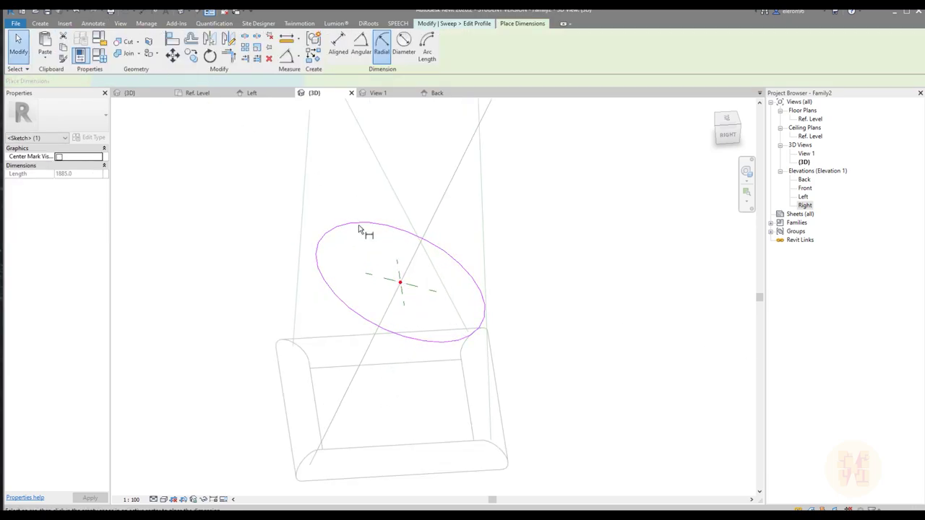
pyautogui.click(350, 230)
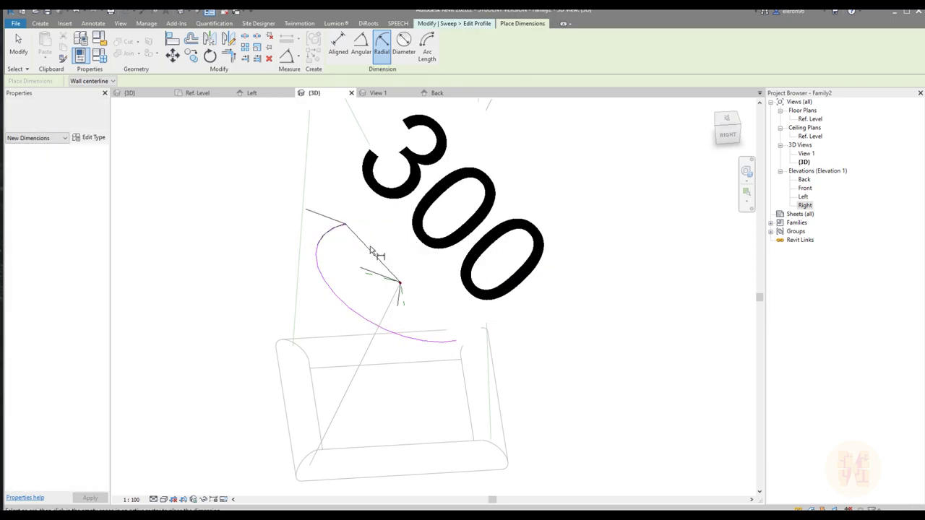
pyautogui.click(366, 253)
pyautogui.press('Escape')
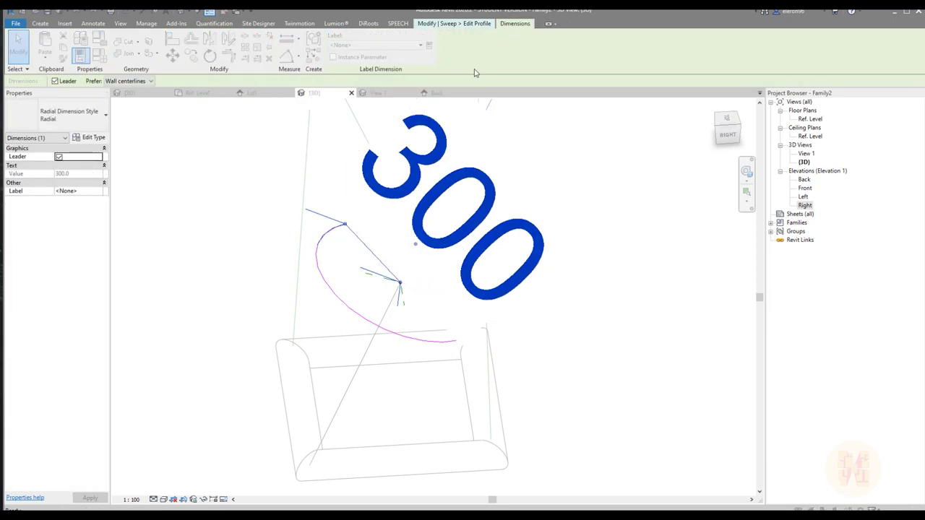
pyautogui.write('R')
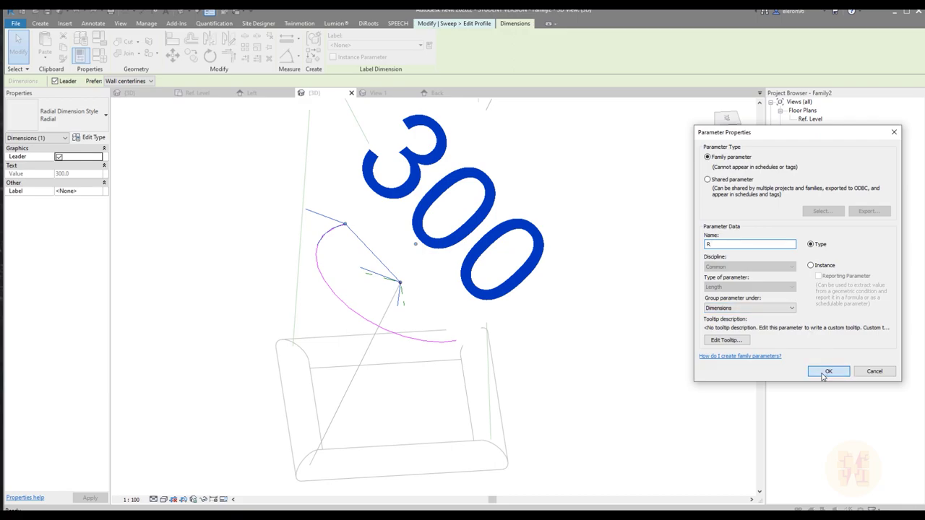
pyautogui.click(827, 372)
# Test the profile radius parameter R at 250 in the family types, and set it to 25.
pyautogui.click(98, 58)
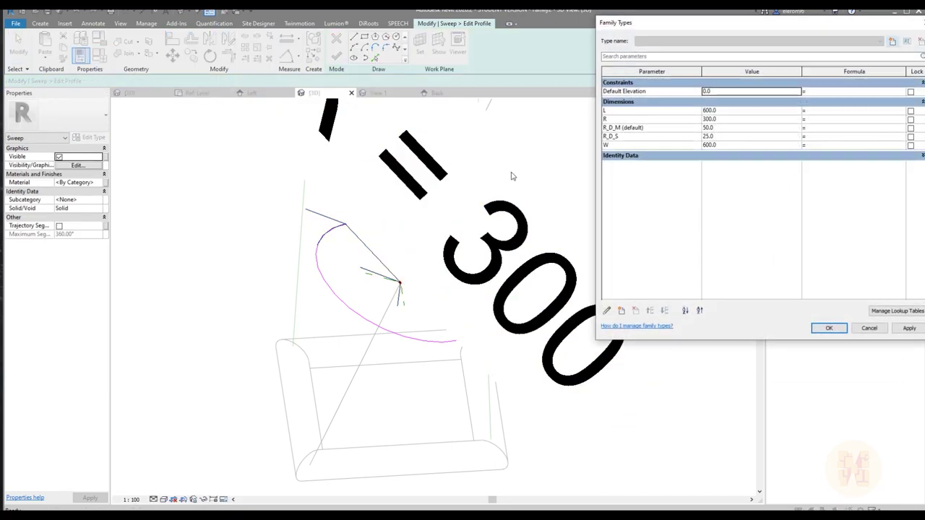
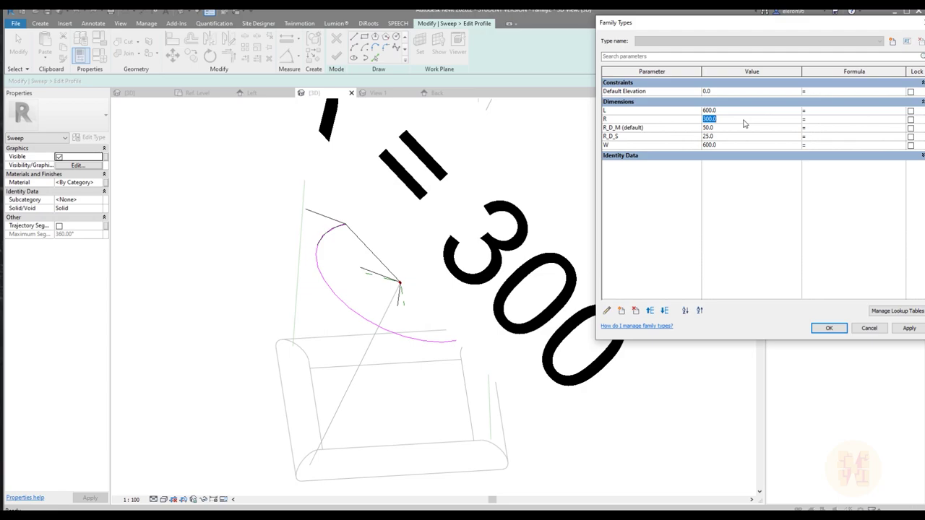
pyautogui.click(829, 328)
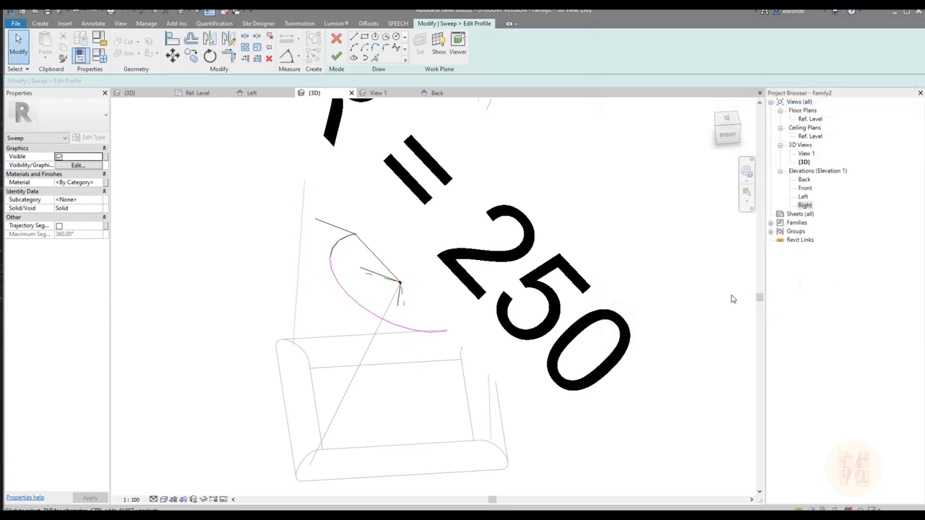
pyautogui.click(624, 256)
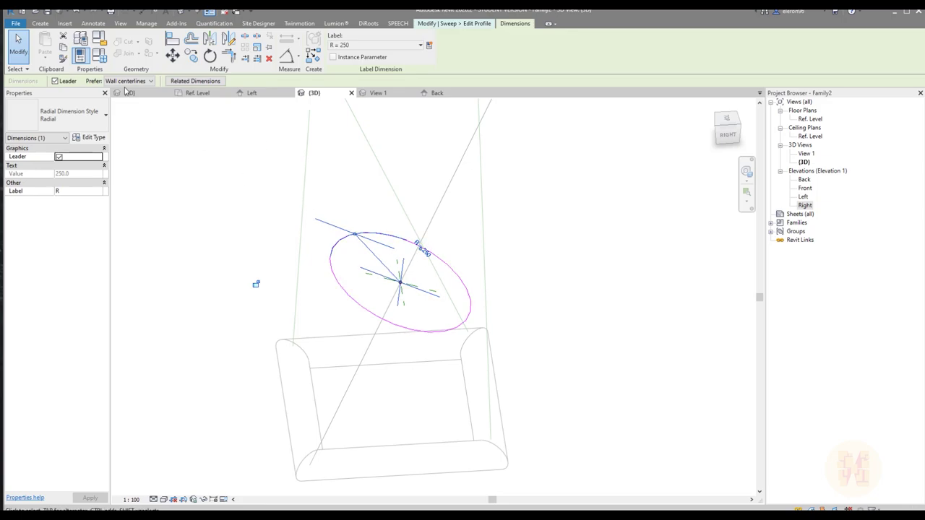
pyautogui.click(100, 56)
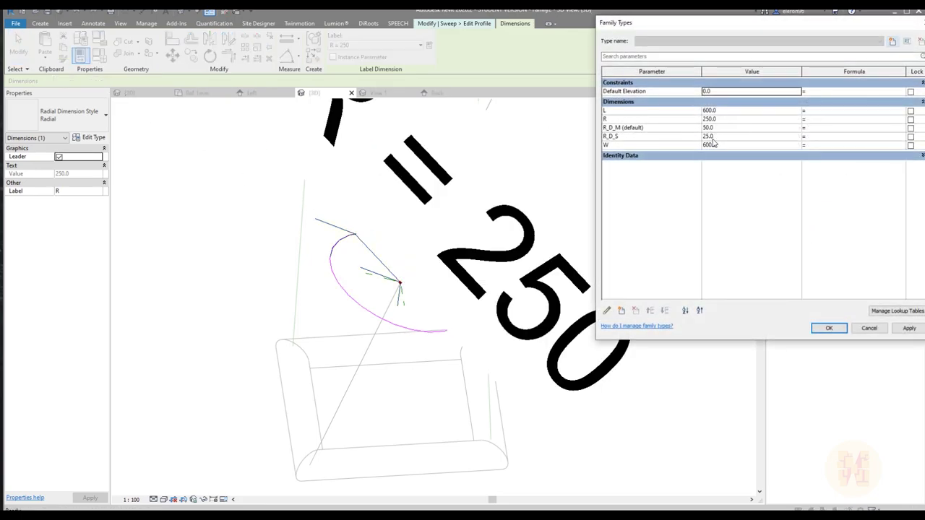
pyautogui.click(722, 120)
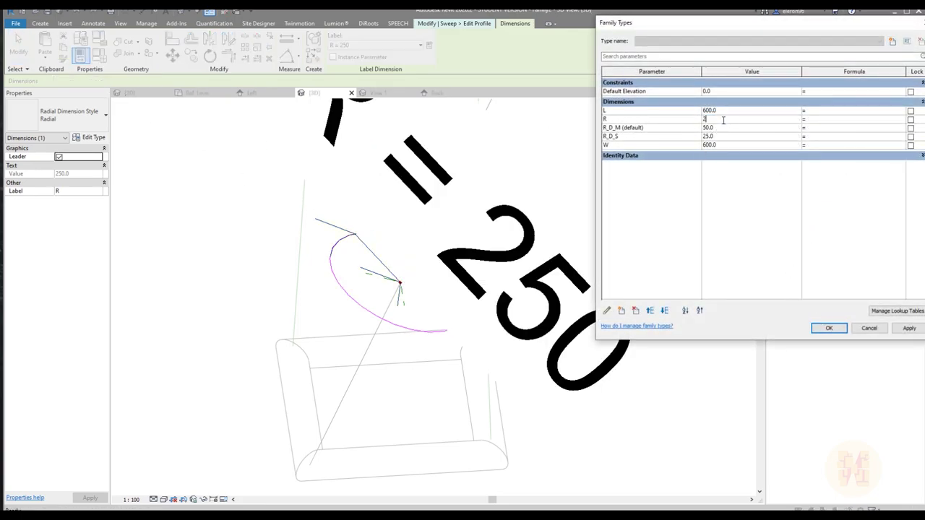
pyautogui.click(830, 328)
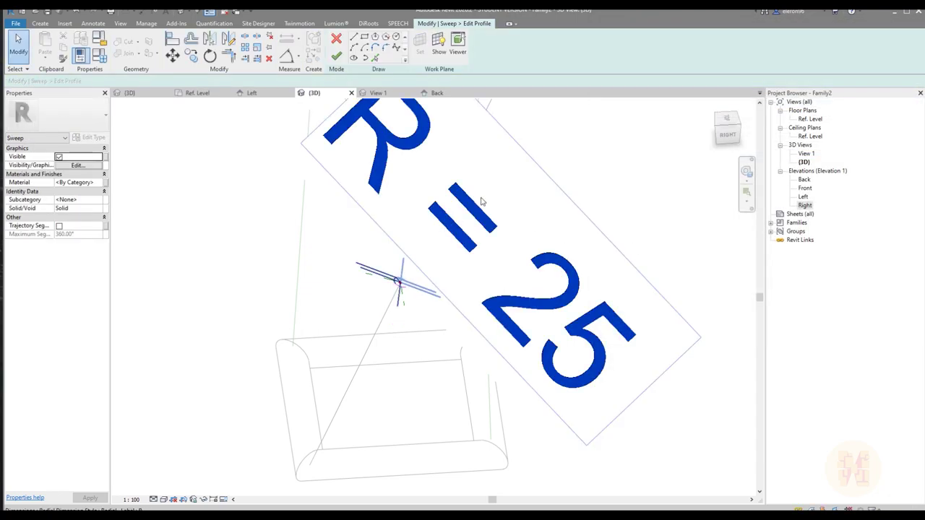
# Finish the profile and the sweep, and check the first diagonal tube in the 3D view.
pyautogui.click(337, 58)
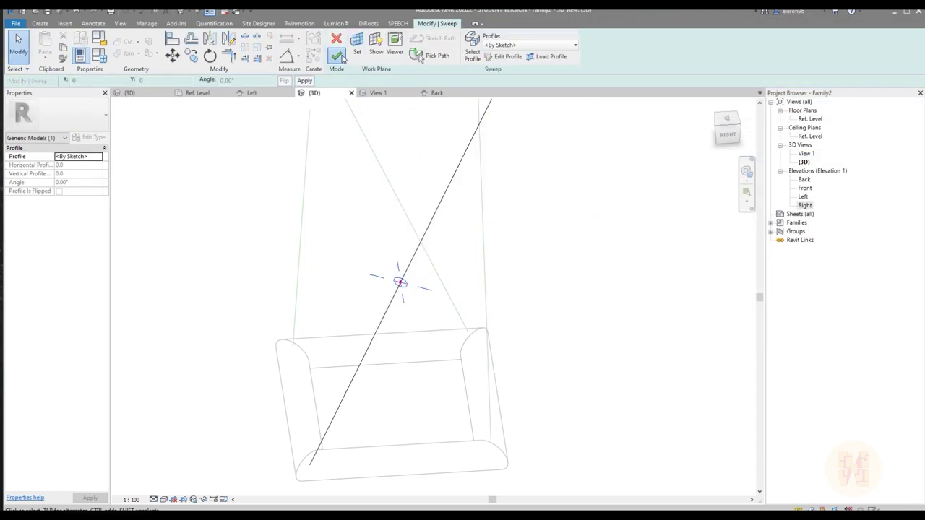
pyautogui.click(336, 56)
pyautogui.click(597, 222)
pyautogui.keyDown('shift'); pyautogui.moveTo(597, 221); pyautogui.dragTo(592, 260, button='middle'); pyautogui.keyUp('shift')
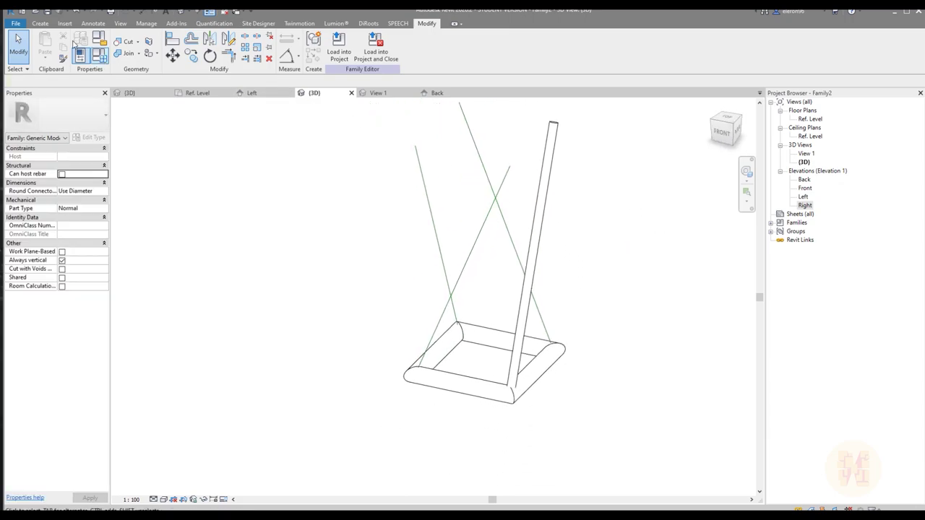
# Start a second sweep along an adjacent diagonal reference line and sketch a circular profile centred on its path.
pyautogui.click(40, 23)
pyautogui.click(150, 45)
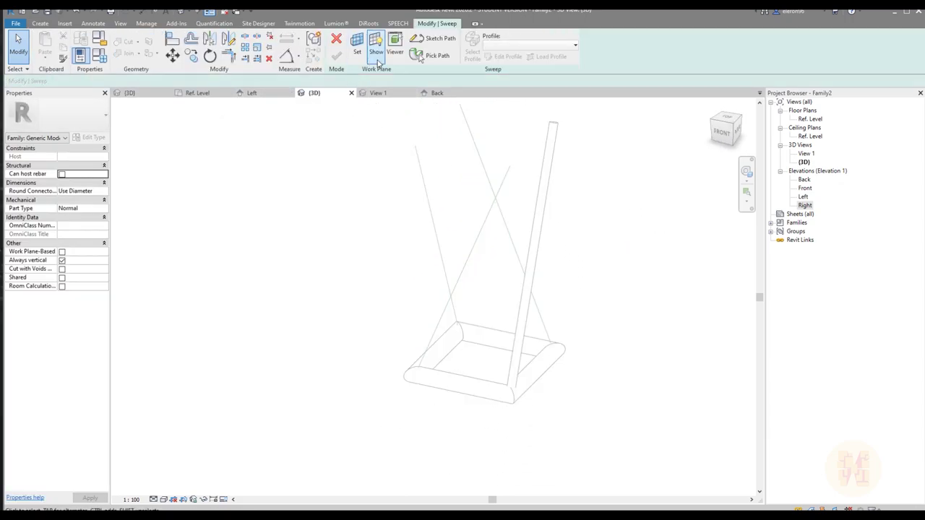
pyautogui.click(415, 56)
pyautogui.click(460, 122)
pyautogui.click(335, 55)
pyautogui.click(508, 56)
pyautogui.click(462, 270)
pyautogui.click(495, 294)
# Dimension the second profile's radius and set the view scale to 1:20.
pyautogui.press('d')
pyautogui.press('i')
pyautogui.click(497, 273)
pyautogui.click(130, 499)
pyautogui.click(137, 473)
# Label the second profile's radial dimension with parameter R and finish the profile.
pyautogui.click(376, 45)
pyautogui.click(351, 113)
pyautogui.click(336, 55)
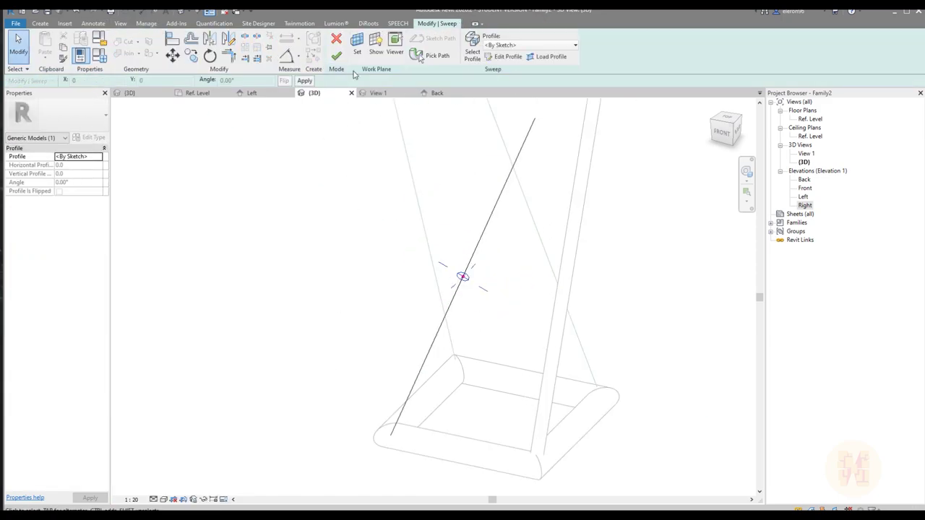
# Sketch a circular profile centred on the path of the third diagonal sweep.
pyautogui.keyDown('shift'); pyautogui.moveTo(433, 253); pyautogui.dragTo(491, 253, button='middle'); pyautogui.keyUp('shift')
pyautogui.click(508, 56)
pyautogui.click(396, 36)
pyautogui.click(444, 320)
pyautogui.click(462, 345)
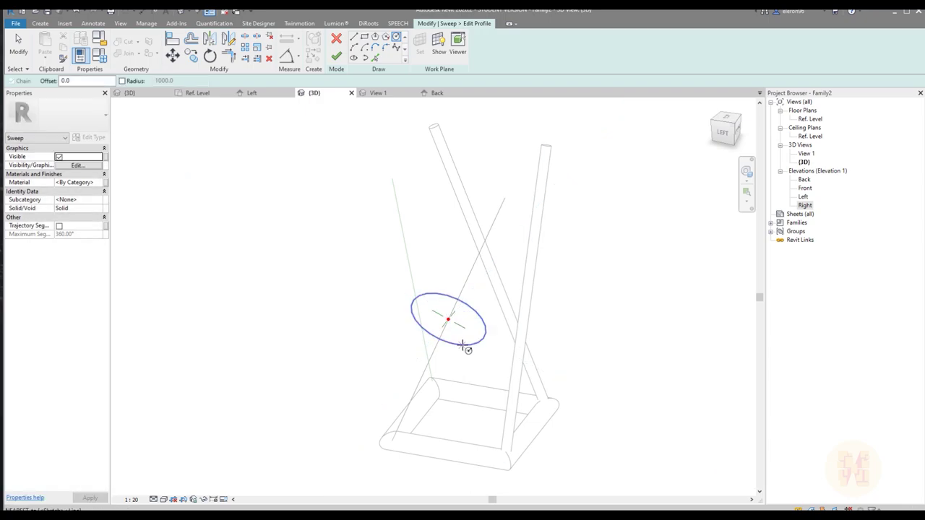
# Dimension the third profile's radius, label it with R, and complete the remaining diagonal sweeps with the same radius parameter.
pyautogui.press('d')
pyautogui.press('i')
pyautogui.click(423, 296)
pyautogui.click(398, 279)
pyautogui.click(376, 45)
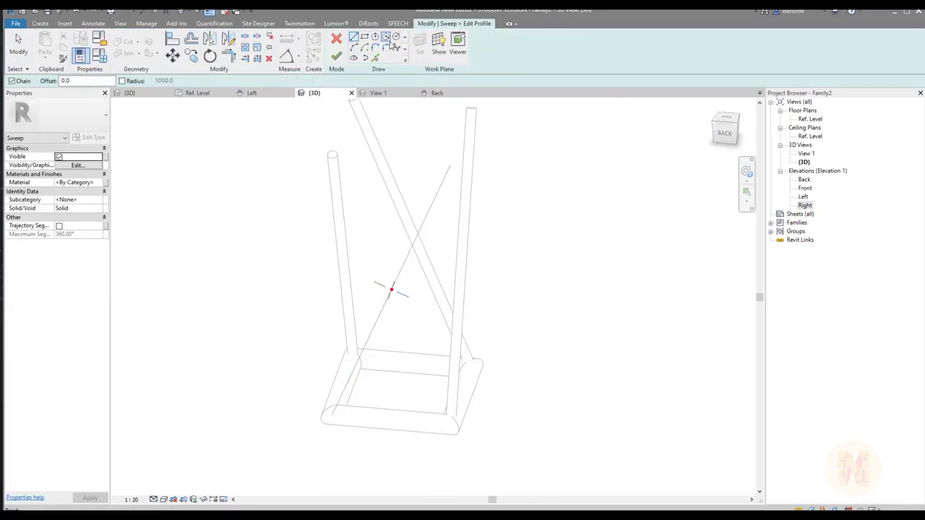
pyautogui.click(375, 45)
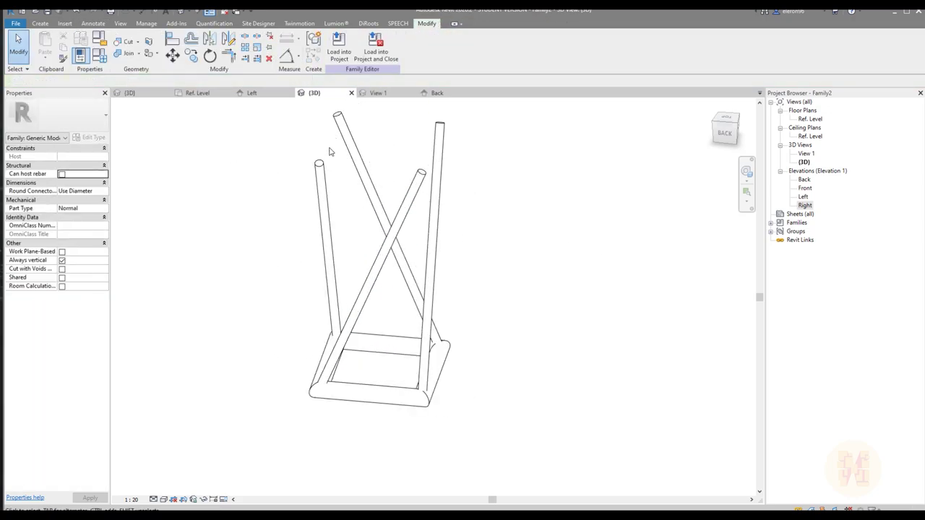
# In the Back elevation, set the upper horizontal reference plane's height above the Ref. Level to 800.
pyautogui.click(378, 92)
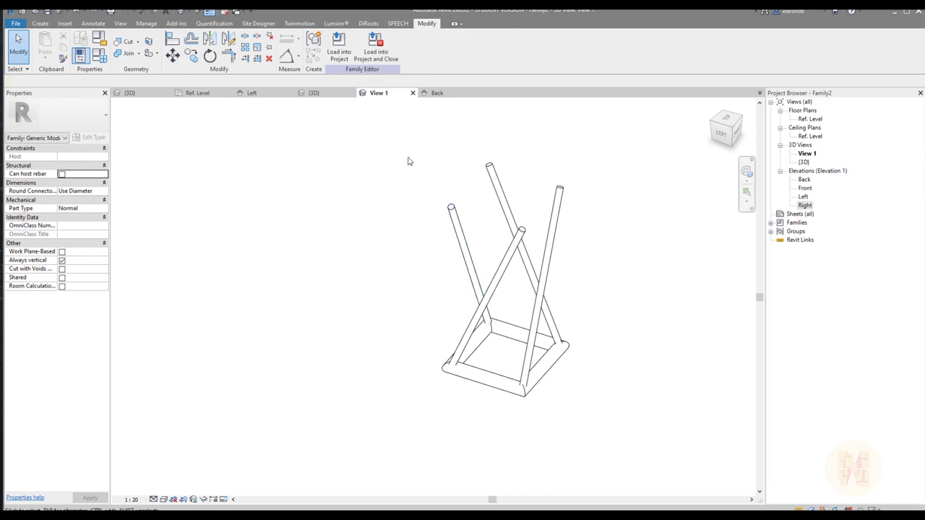
pyautogui.click(438, 92)
pyautogui.scroll(-3, 374, 253)
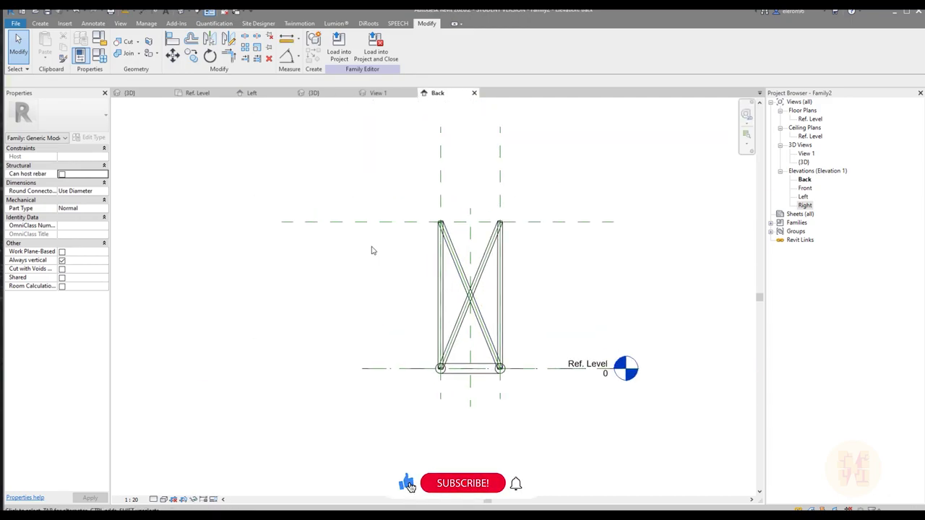
pyautogui.click(390, 221)
pyautogui.scroll(2, 340, 300)
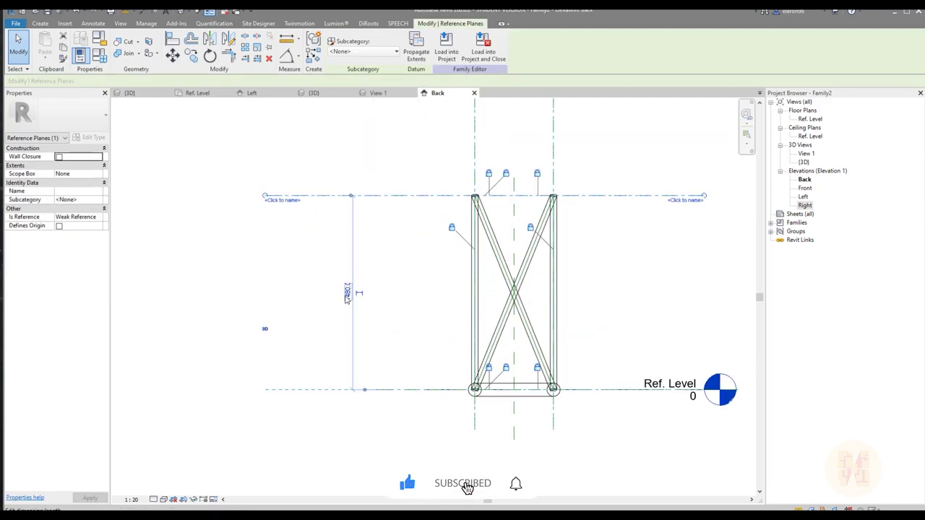
pyautogui.click(347, 295)
pyautogui.write('800')
pyautogui.press('Return')
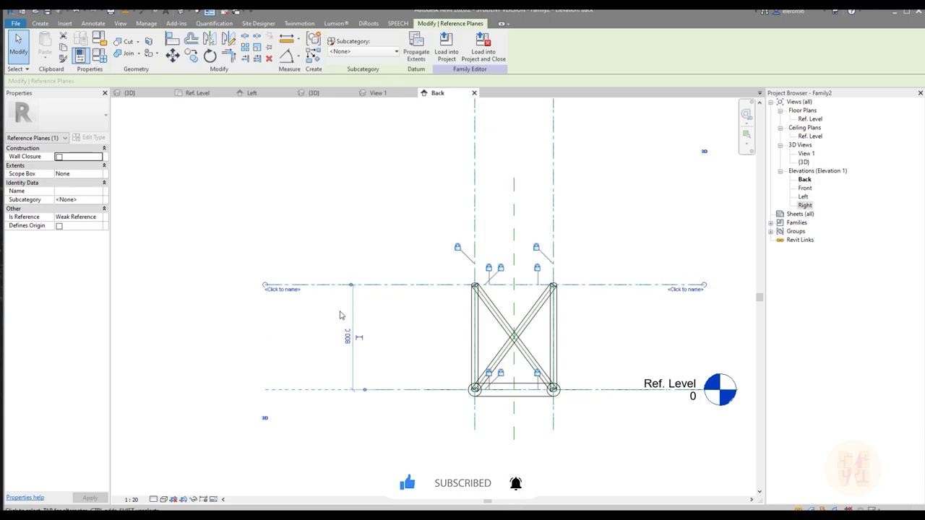
pyautogui.click(352, 261)
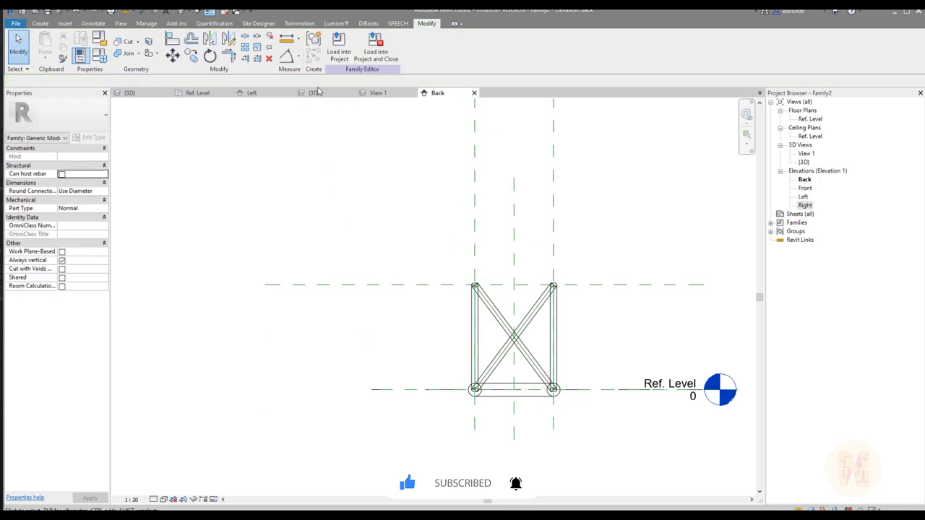
# From the 3D view, close the inactive views and load the bracing family into the Family1 column family.
pyautogui.click(315, 93)
pyautogui.click(227, 12)
pyautogui.keyDown('shift'); pyautogui.moveTo(480, 261); pyautogui.dragTo(496, 242, button='middle'); pyautogui.keyUp('shift')
pyautogui.click(339, 47)
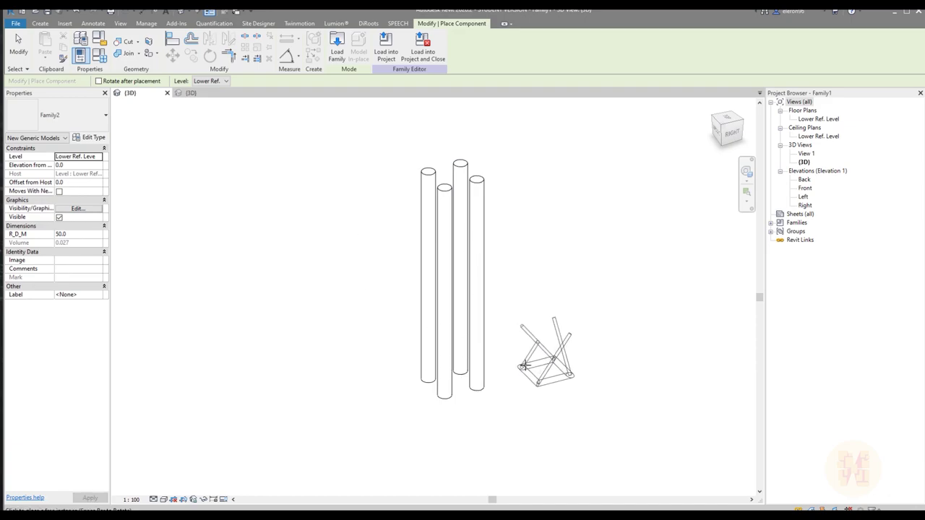
# Place one instance of the Family2 bracing beside the four columns on the Lower Ref. Level.
pyautogui.click(521, 363)
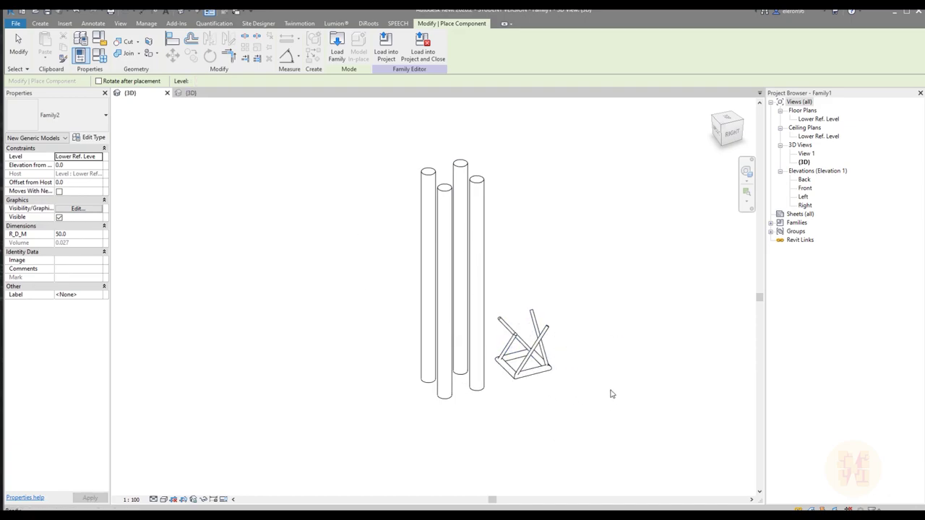
pyautogui.press('Escape')
pyautogui.keyDown('shift'); pyautogui.moveTo(448, 401); pyautogui.dragTo(568, 399, button='middle'); pyautogui.keyUp('shift')
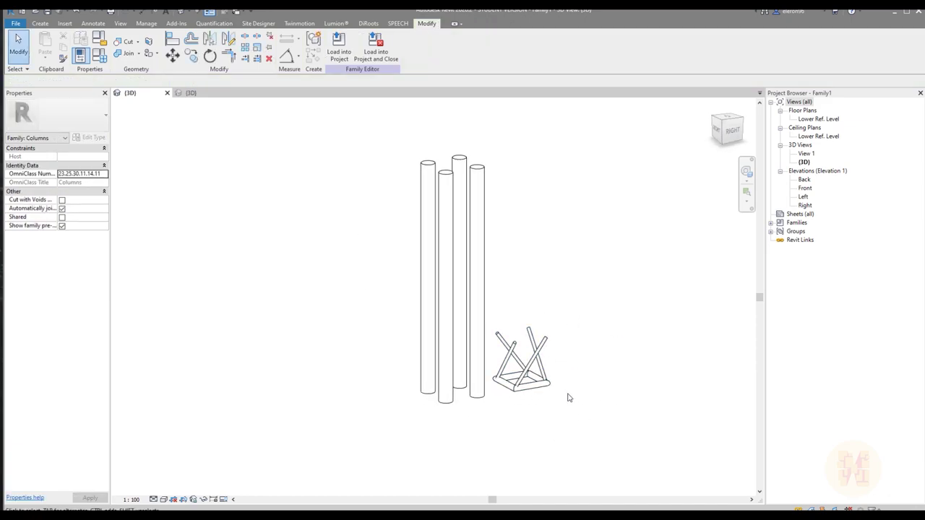
# In the Lower Ref. Level plan, align the bracing's centre lines to the columns' horizontal and vertical centre reference planes.
pyautogui.doubleClick(818, 119)
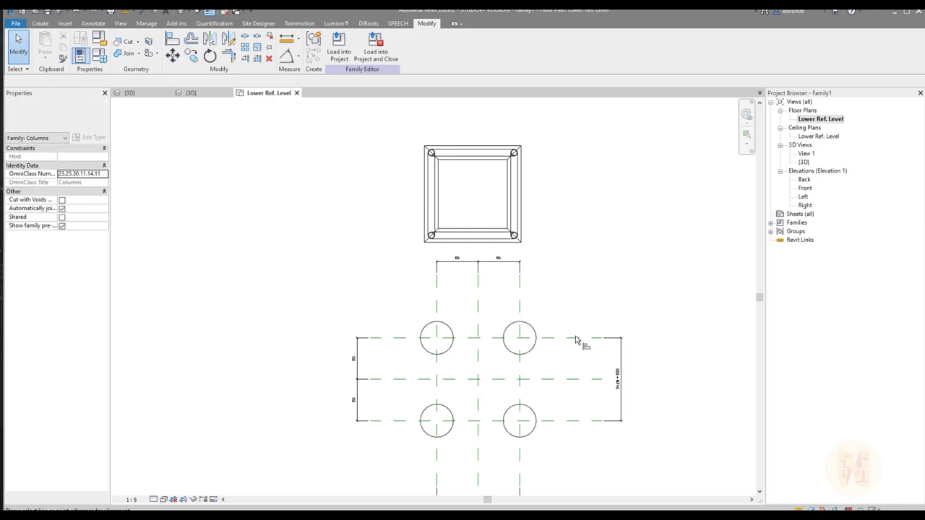
pyautogui.press('a')
pyautogui.press('l')
pyautogui.click(556, 378)
pyautogui.click(474, 187)
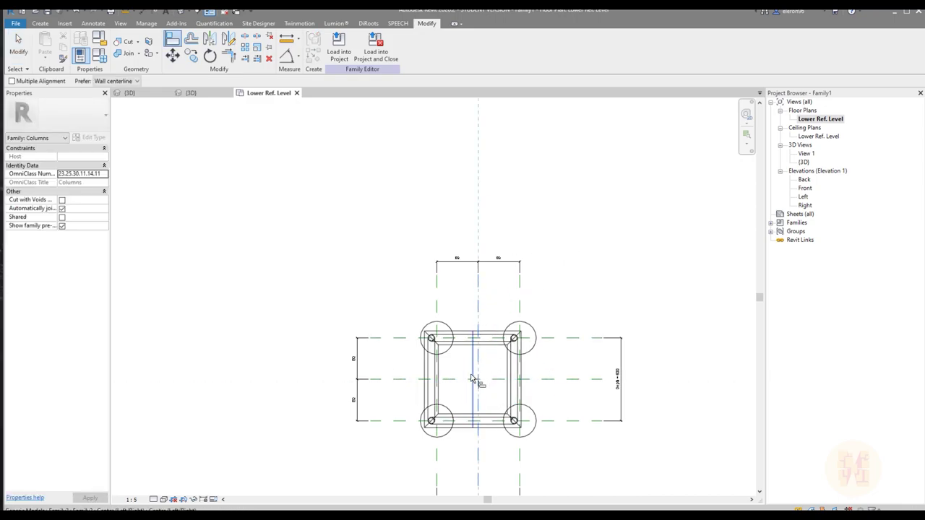
pyautogui.click(474, 381)
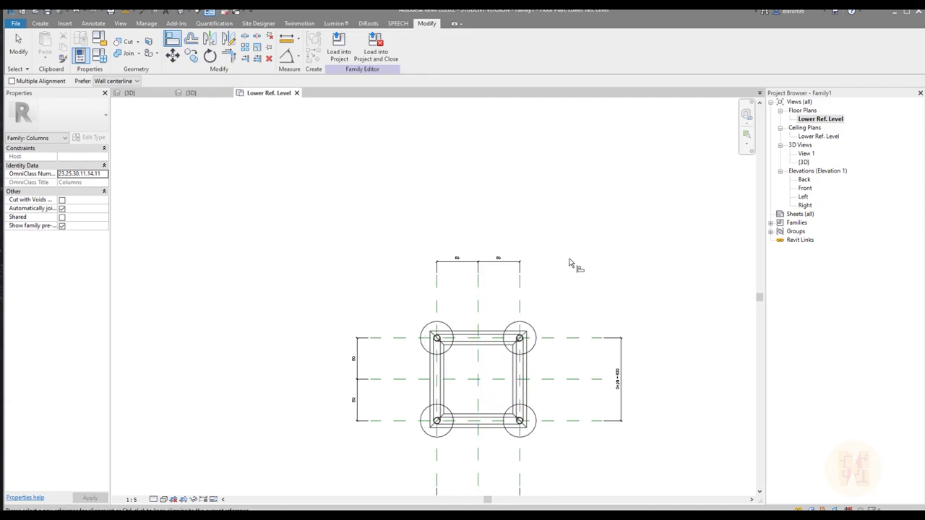
# Inspect the aligned bracing between the columns' lower ends in the column family's 3D view.
pyautogui.press('Escape')
pyautogui.press('Escape')
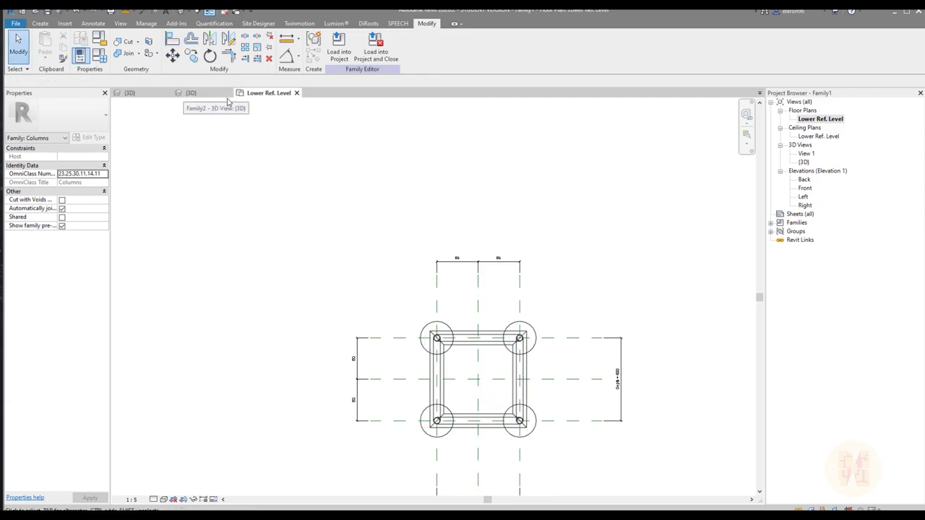
pyautogui.click(144, 93)
pyautogui.keyDown('shift'); pyautogui.moveTo(566, 248); pyautogui.dragTo(450, 409, button='middle'); pyautogui.keyUp('shift')
pyautogui.scroll(2, 450, 409)
pyautogui.keyDown('shift'); pyautogui.moveTo(557, 332); pyautogui.dragTo(568, 397, button='middle'); pyautogui.keyUp('shift')
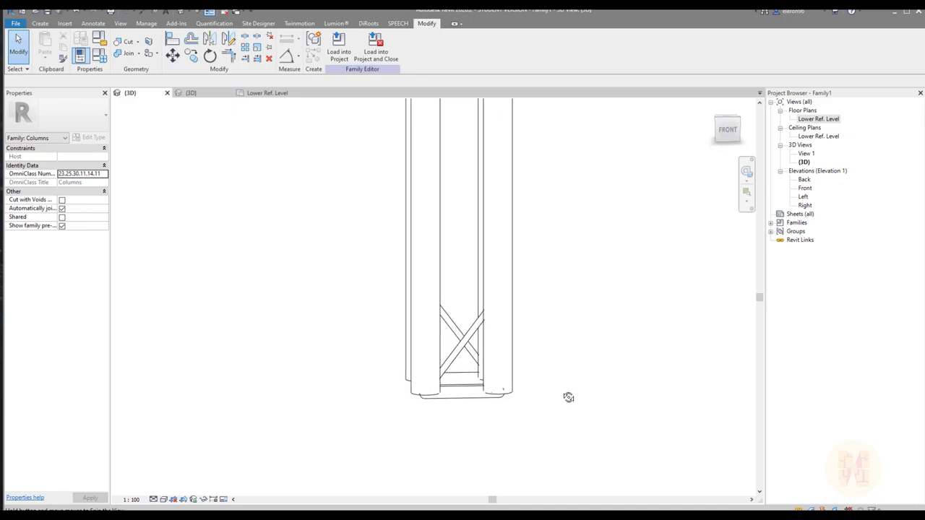
# In the Back elevation, array the bracing vertically upward as a grouped linear array with an 800 spacing to the second item.
pyautogui.doubleClick(807, 180)
pyautogui.scroll(3, 433, 364)
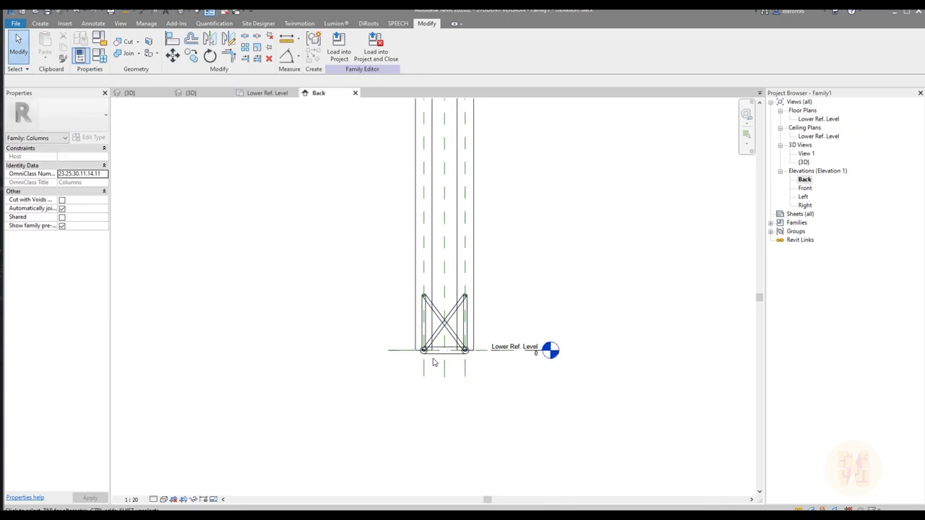
pyautogui.click(432, 354)
pyautogui.scroll(2, 427, 369)
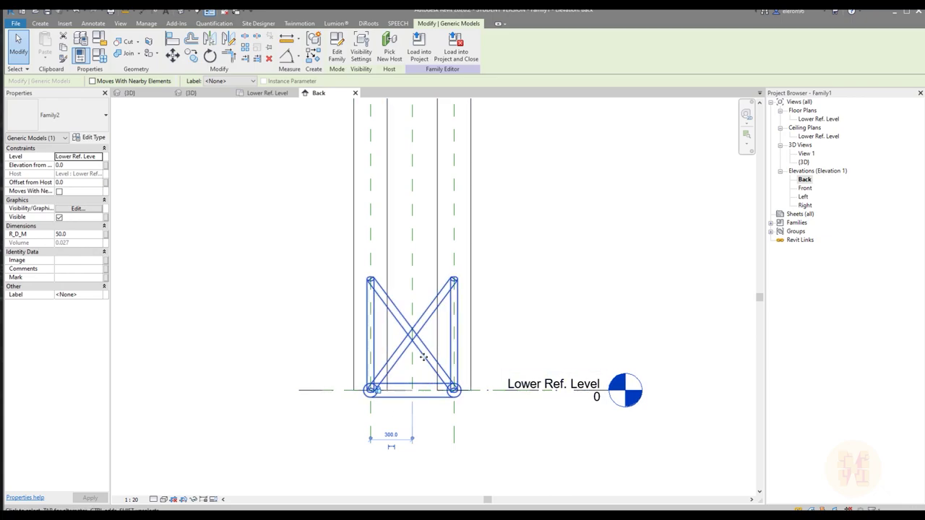
pyautogui.moveTo(426, 367); pyautogui.dragTo(456, 408, button='middle')
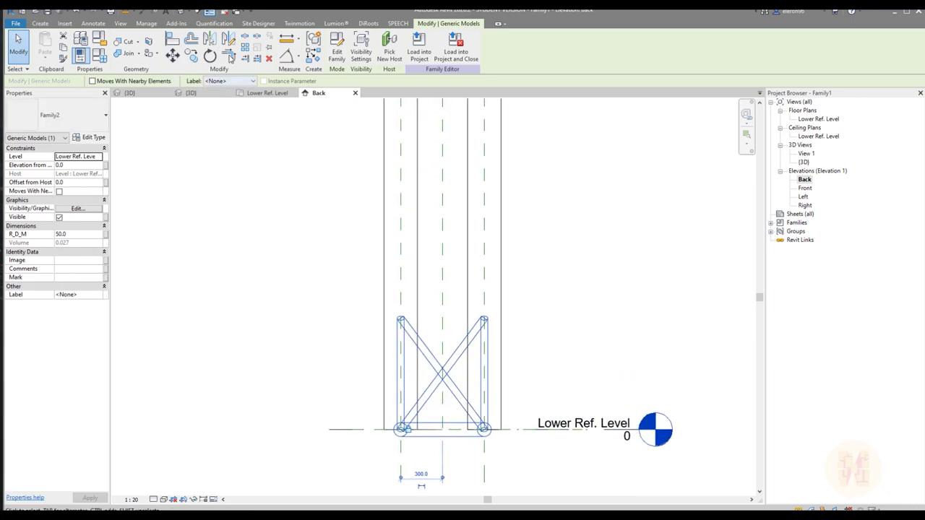
pyautogui.click(245, 47)
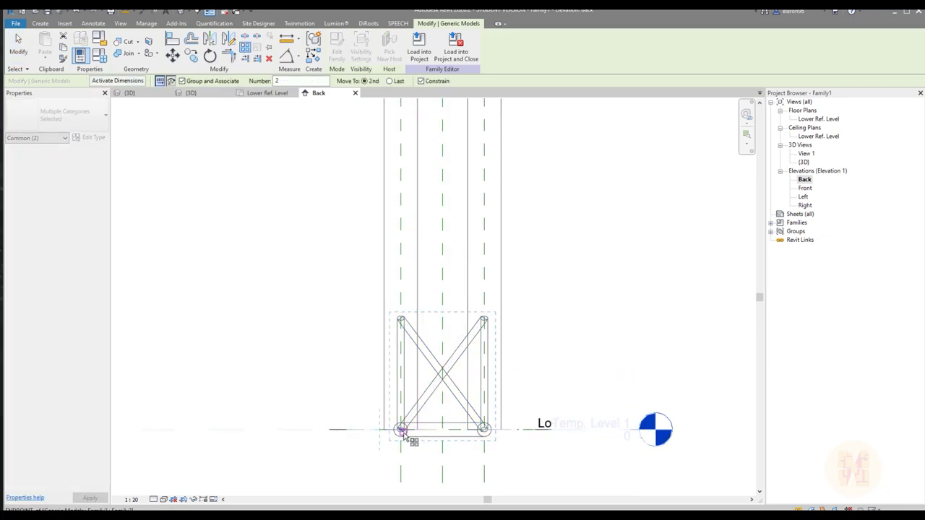
pyautogui.scroll(1, 355, 428)
pyautogui.click(355, 432)
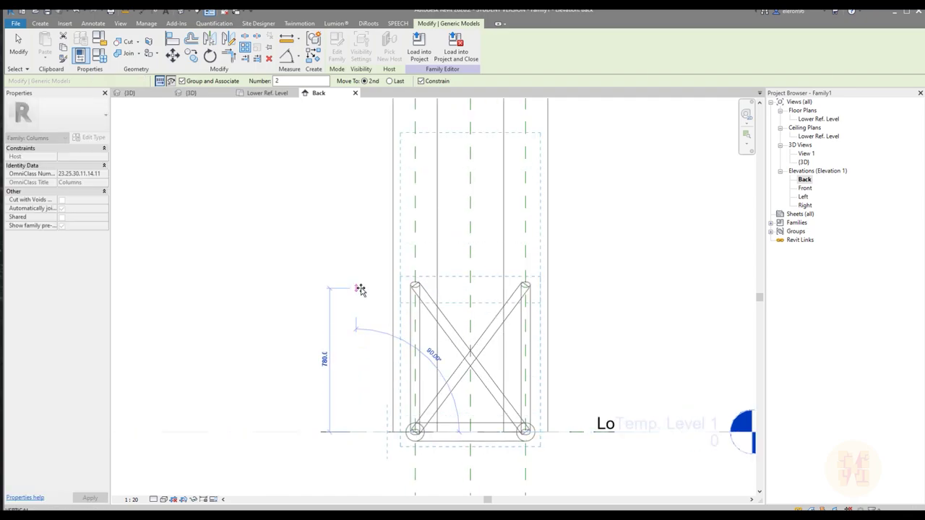
pyautogui.write('800')
pyautogui.press('Return')
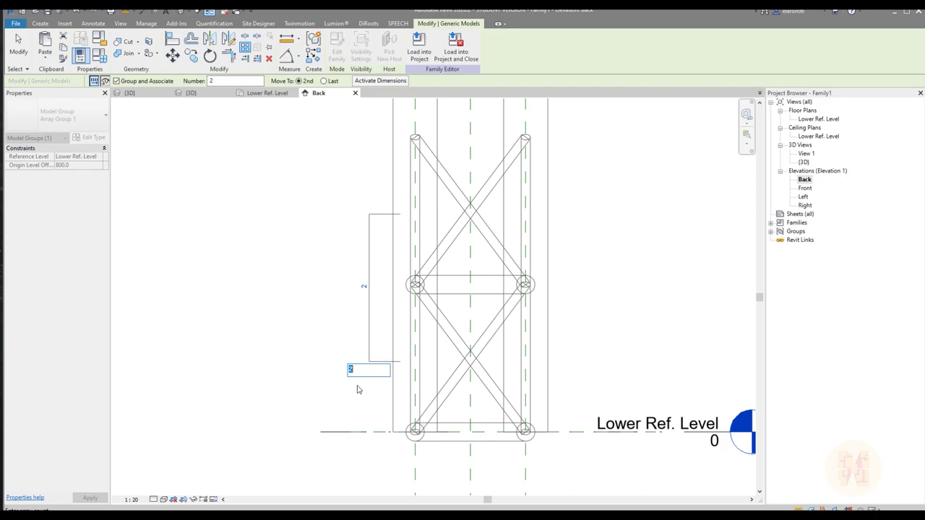
# Set the number of items in the bracing array to 6.
pyautogui.write('2')
pyautogui.press('Return')
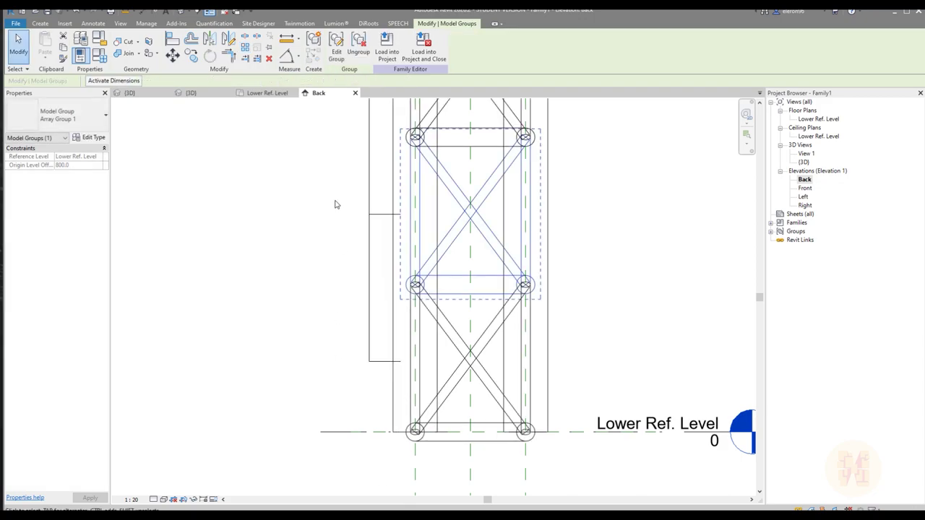
pyautogui.scroll(-4, 336, 210)
pyautogui.scroll(2, 393, 226)
pyautogui.scroll(2, 377, 246)
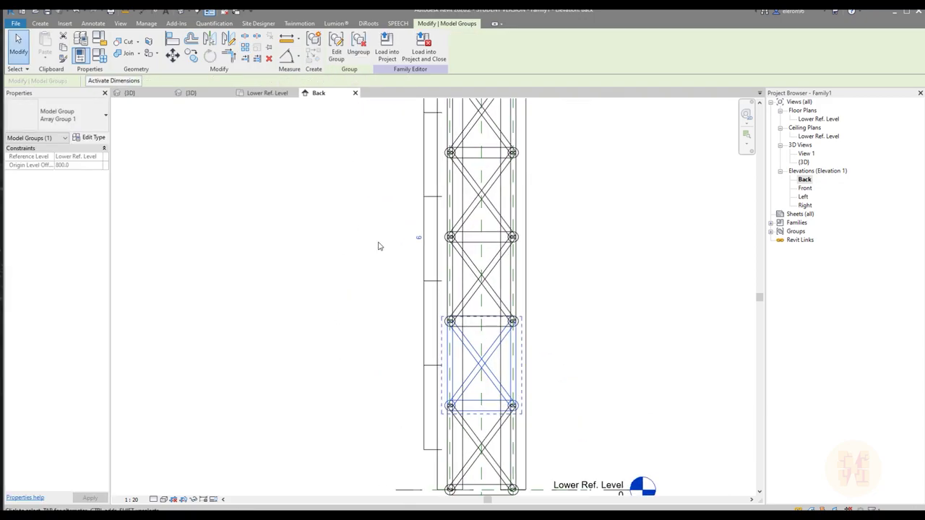
# Label the bracing array's count with a new family type parameter named Number of truss.
pyautogui.click(432, 281)
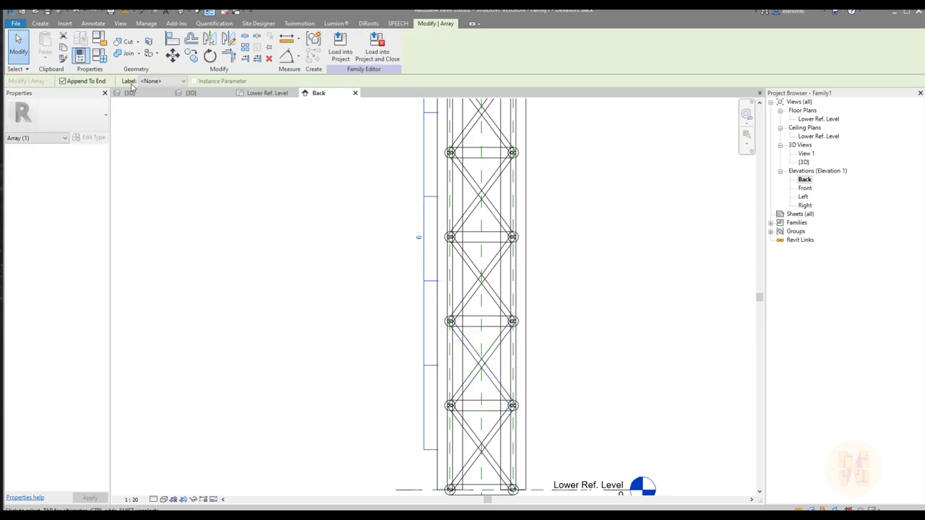
pyautogui.click(159, 81)
pyautogui.click(164, 98)
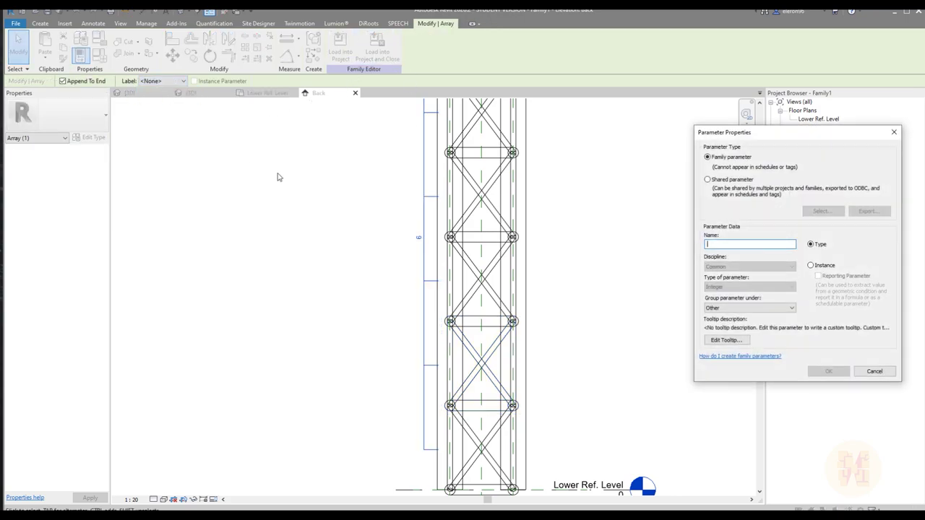
pyautogui.write('N_')
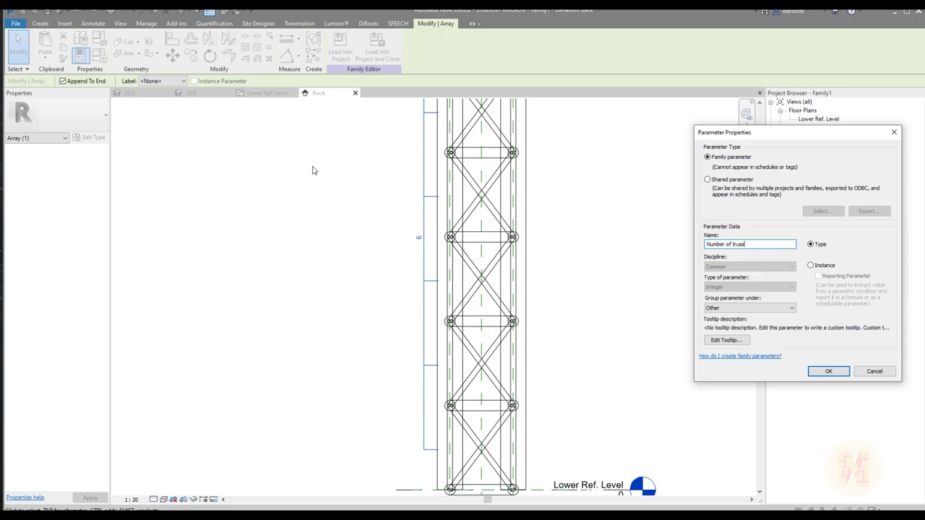
pyautogui.click(829, 371)
pyautogui.click(632, 304)
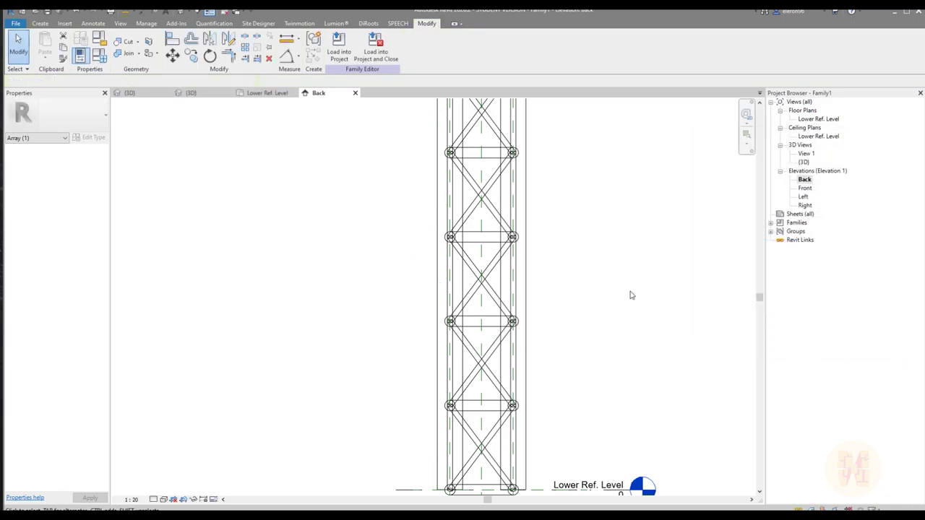
# Examine the arrayed bracing against the column height in 3D and review the parameters in Family Types.
pyautogui.click(185, 12)
pyautogui.keyDown('shift'); pyautogui.moveTo(527, 307); pyautogui.dragTo(327, 189, button='middle'); pyautogui.keyUp('shift')
pyautogui.click(99, 56)
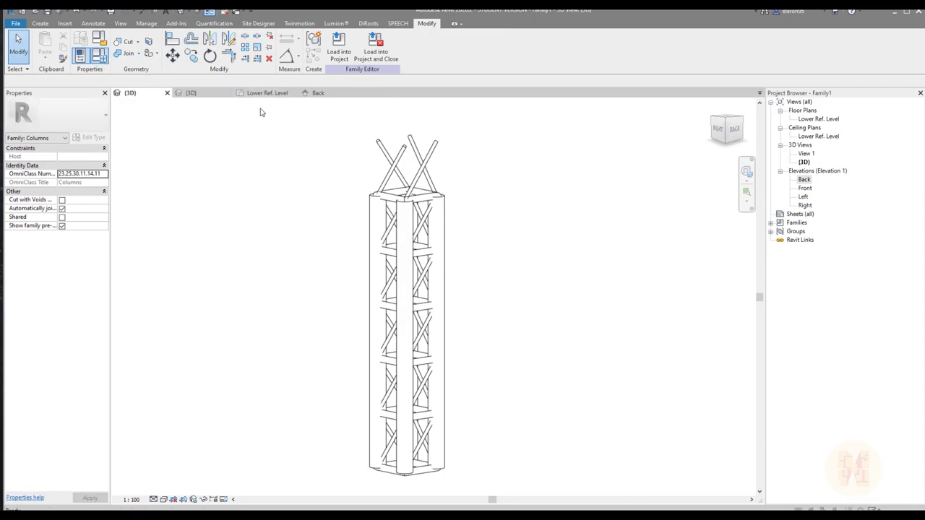
pyautogui.moveTo(648, 27); pyautogui.dragTo(598, 87)
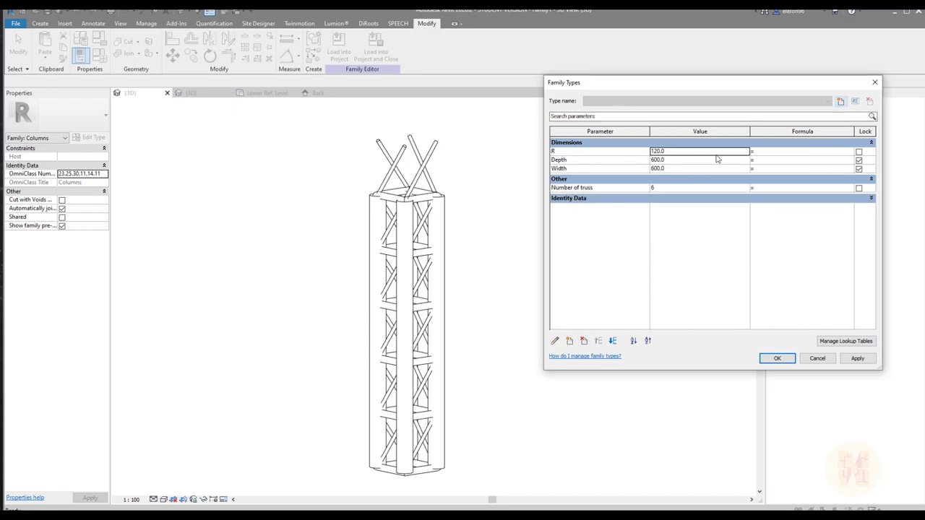
pyautogui.click(875, 82)
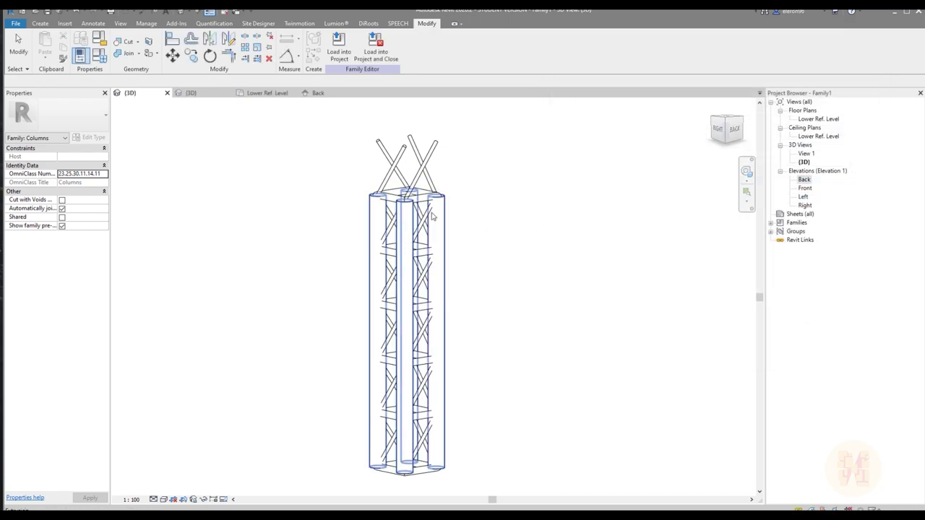
pyautogui.press('f')
pyautogui.press('t')
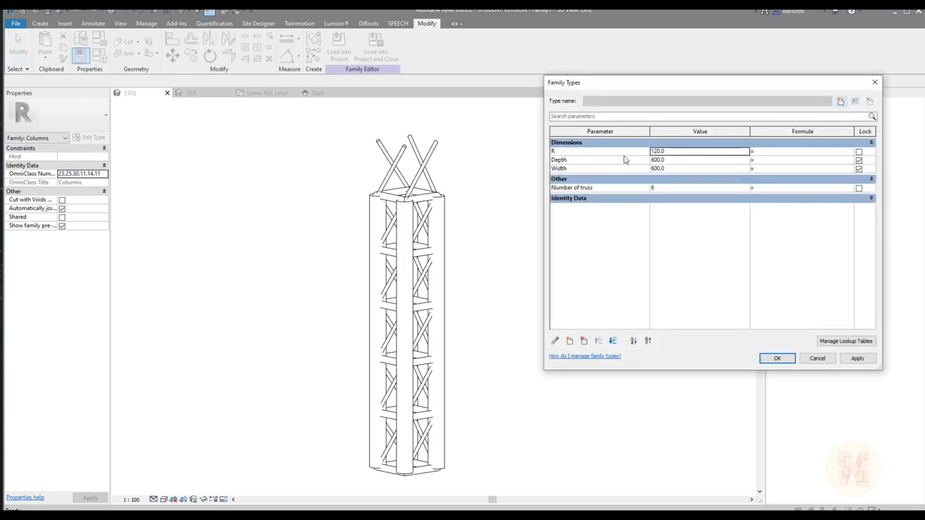
pyautogui.click(875, 82)
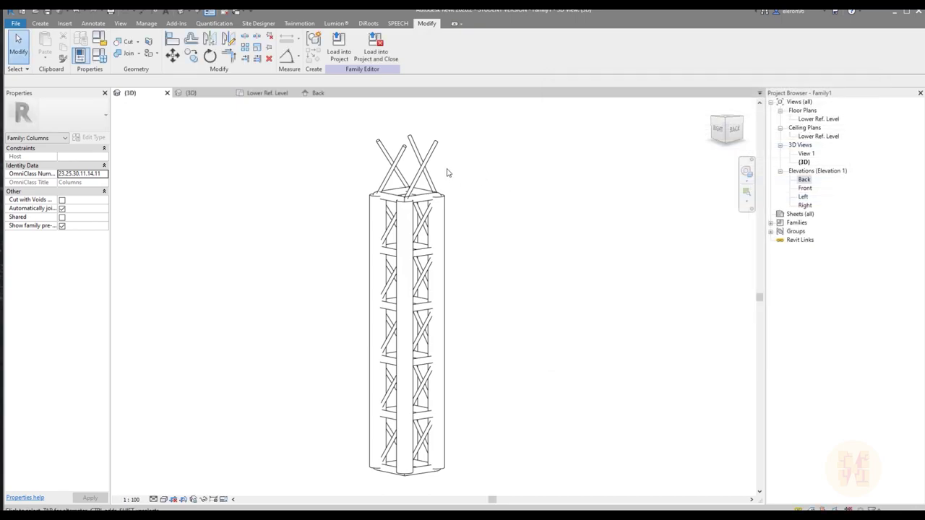
# In the Back elevation, place an aligned dimension between the Upper Ref Level and the Lower Ref. Level beside the column.
pyautogui.press('Return')
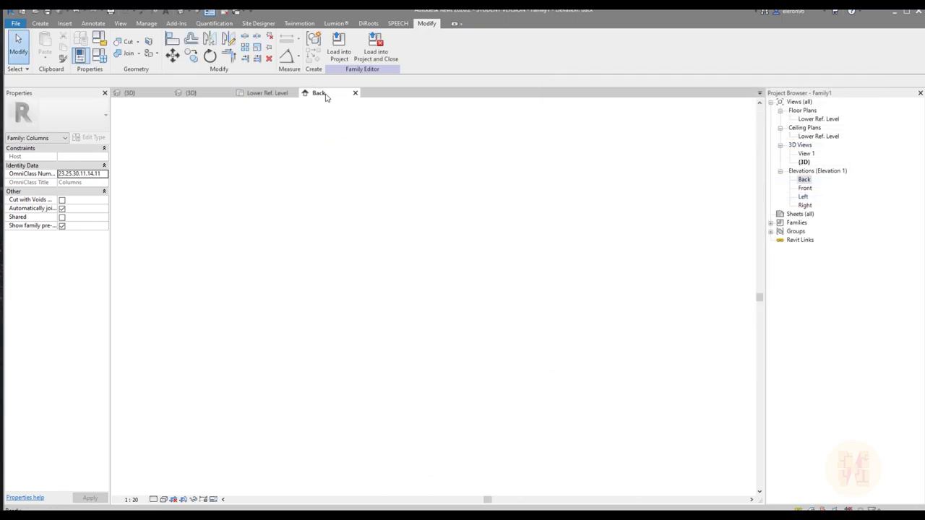
pyautogui.scroll(-3, 554, 250)
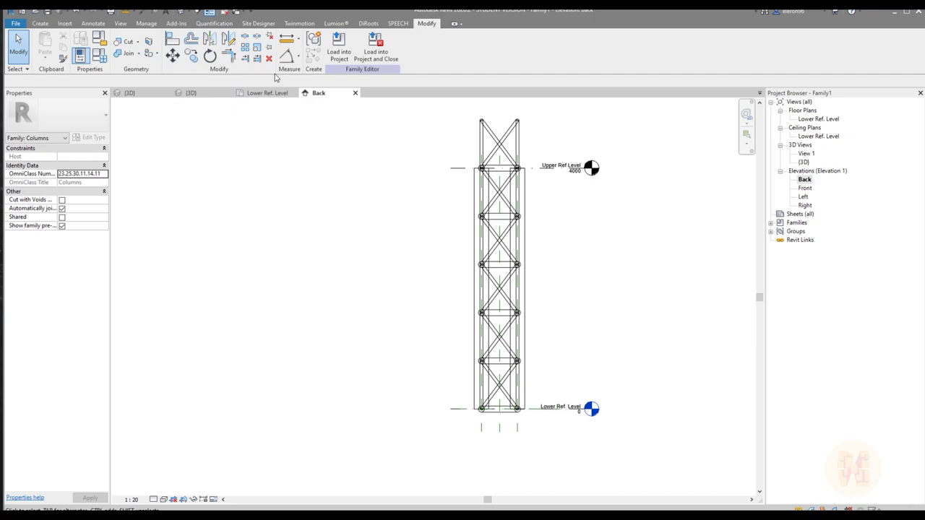
pyautogui.click(93, 24)
pyautogui.click(46, 45)
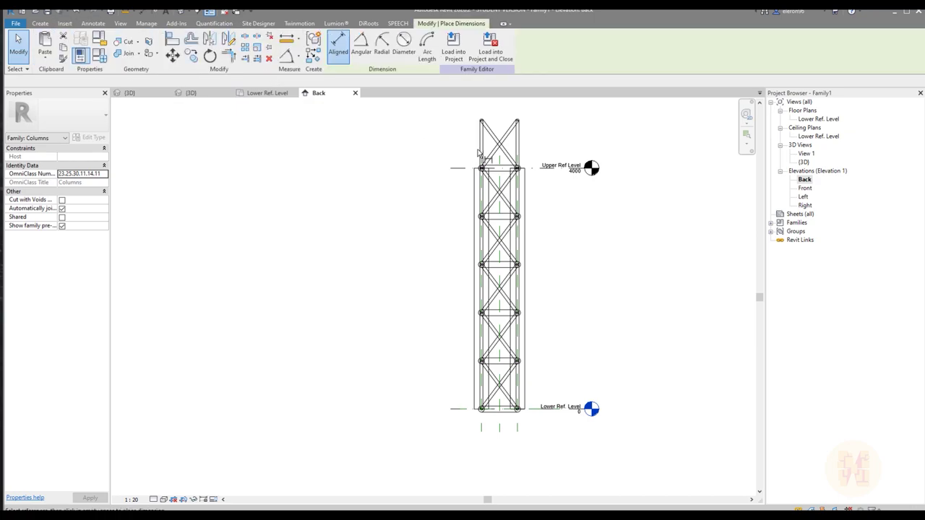
pyautogui.click(456, 169)
pyautogui.click(456, 409)
pyautogui.click(383, 289)
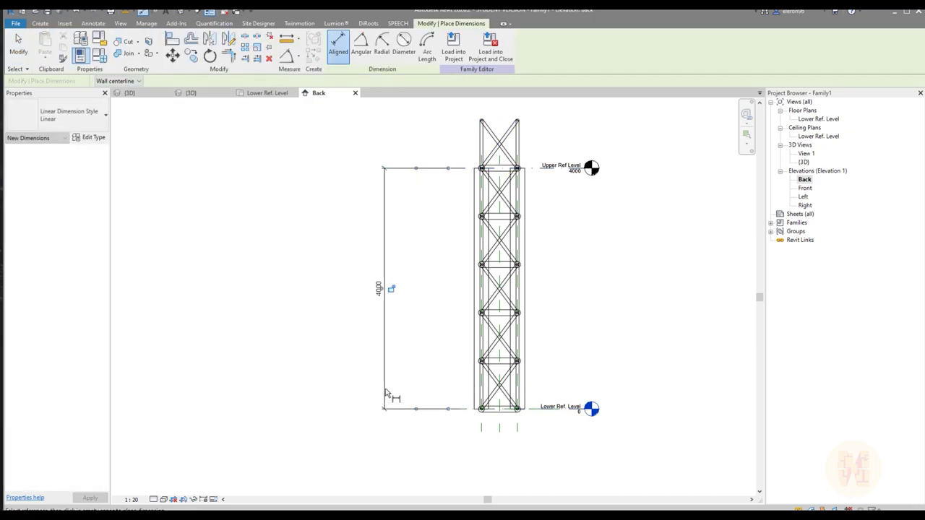
pyautogui.press('Escape')
pyautogui.press('Escape')
# Label the dimension between the two reference levels with a new reporting instance parameter named Height.
pyautogui.click(384, 289)
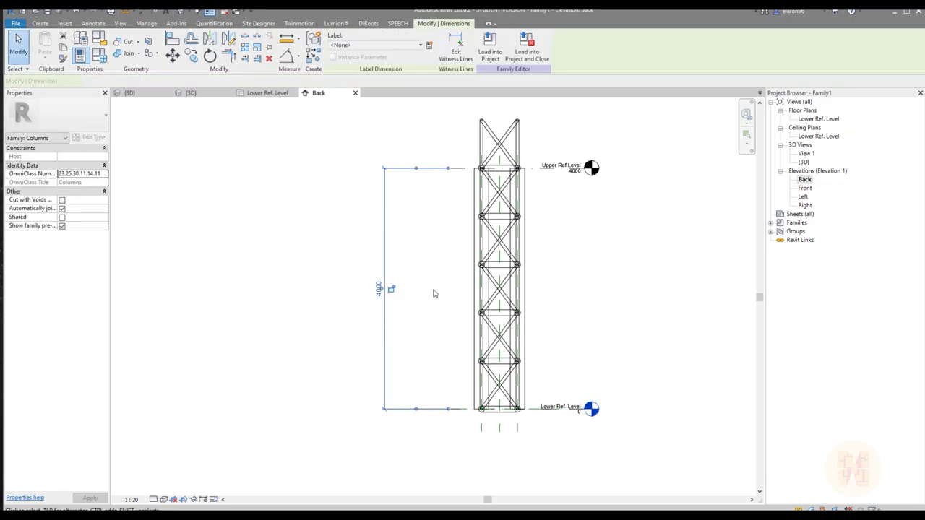
pyautogui.click(429, 46)
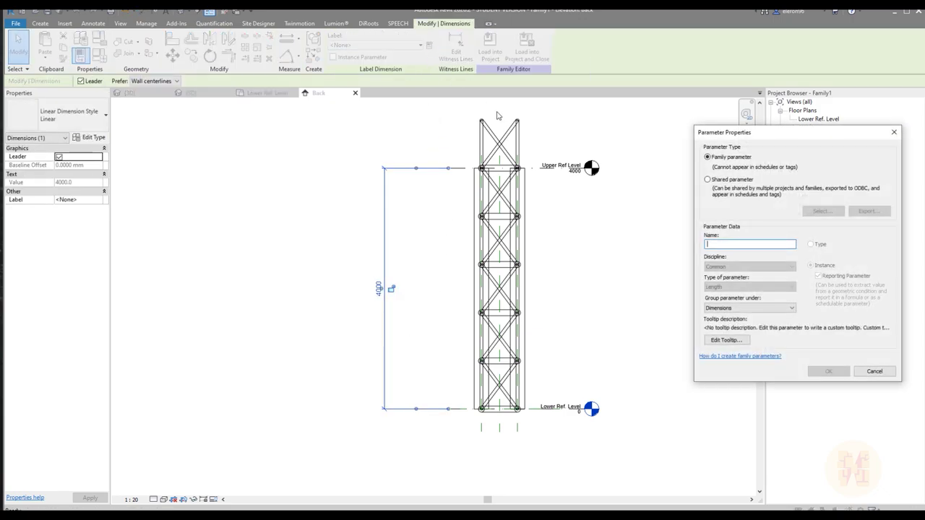
pyautogui.write('Height')
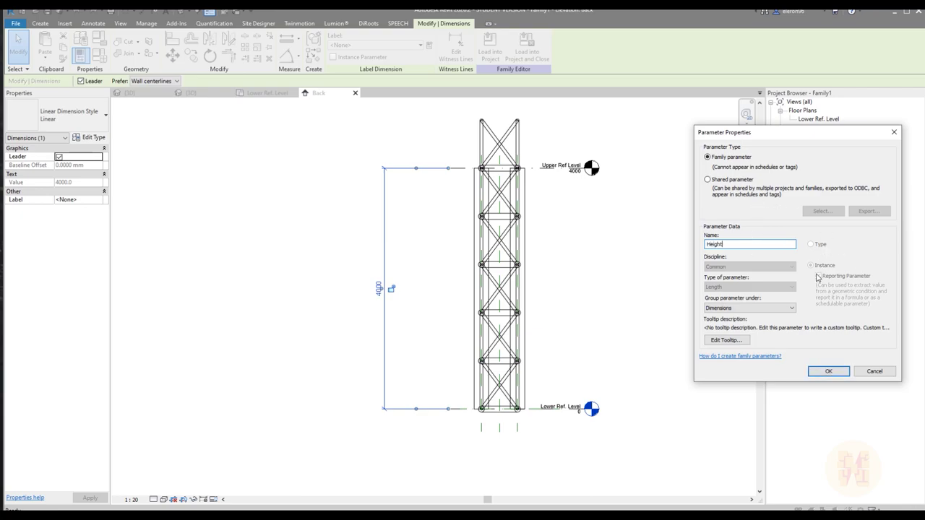
pyautogui.click(828, 370)
pyautogui.click(682, 296)
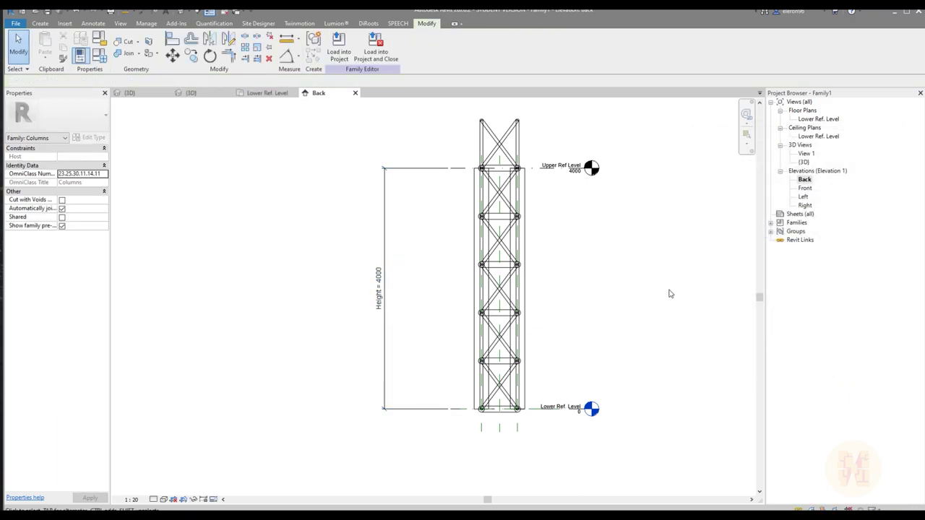
# Change the Number of truss parameter to an instance parameter in Family Types.
pyautogui.click(99, 56)
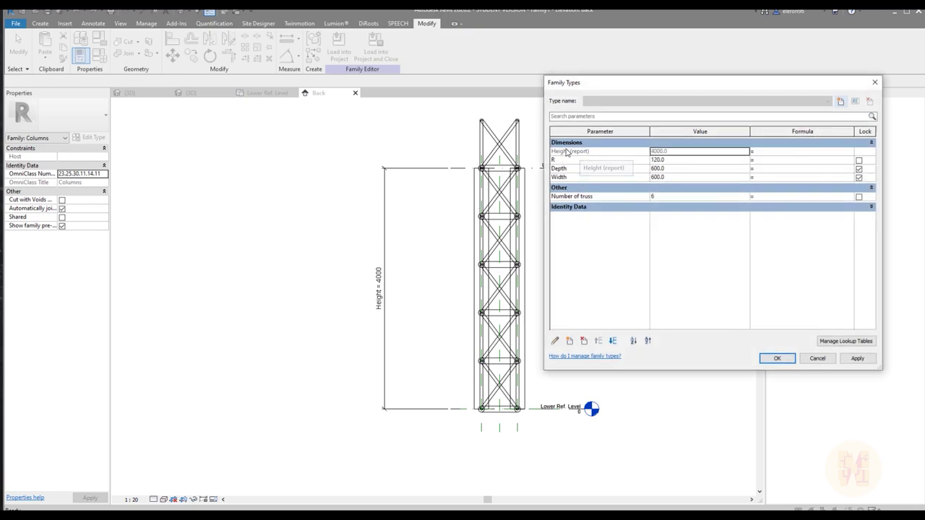
pyautogui.click(580, 198)
pyautogui.click(555, 340)
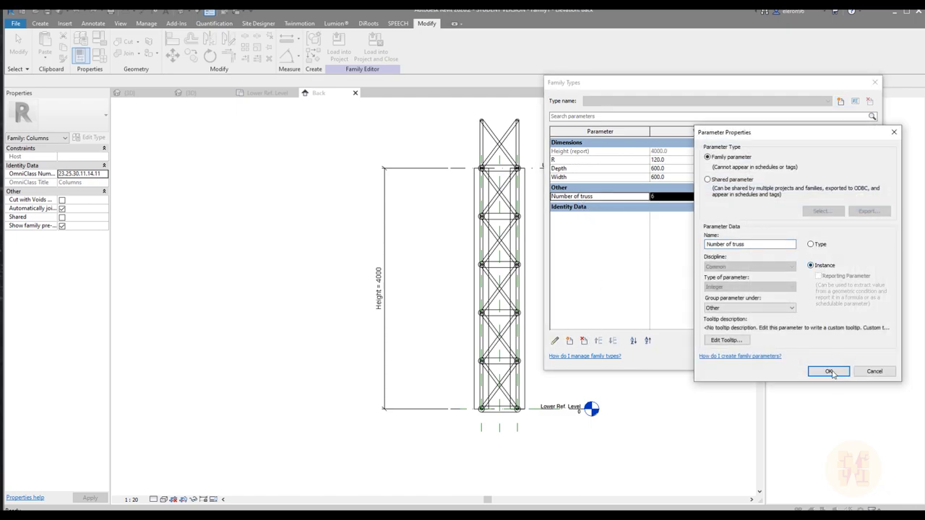
pyautogui.click(829, 372)
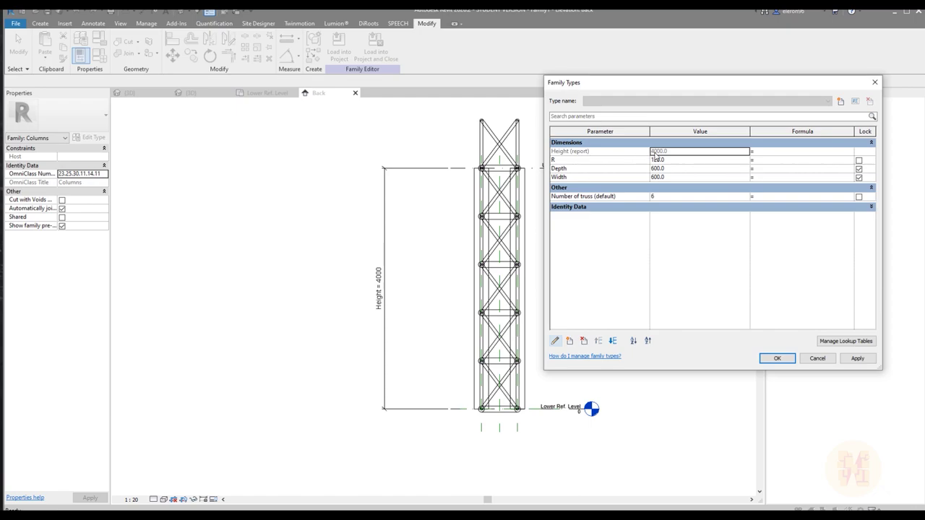
# Enter the parameter name Height (report) in the formula for Number of truss.
pyautogui.click(765, 156)
pyautogui.click(779, 196)
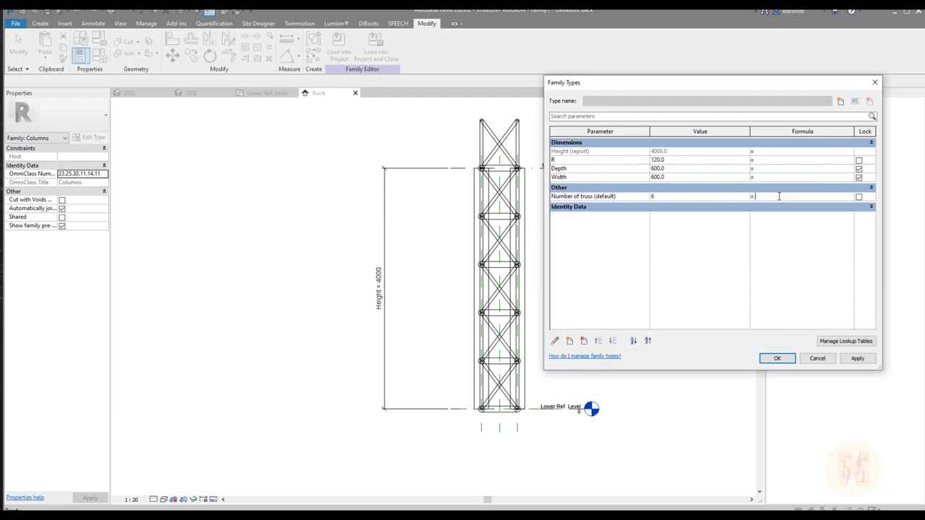
pyautogui.click(594, 147)
pyautogui.click(600, 143)
pyautogui.click(598, 150)
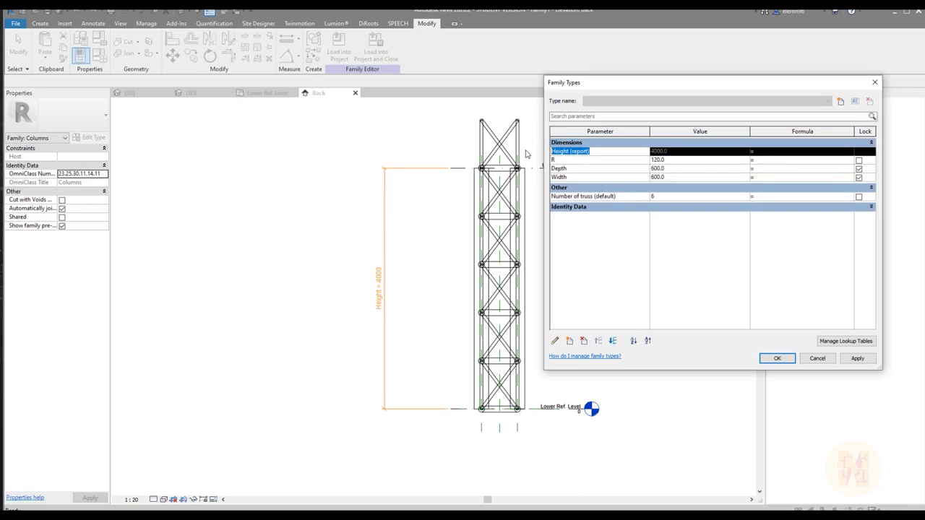
pyautogui.click(772, 196)
pyautogui.write('Height (report)')
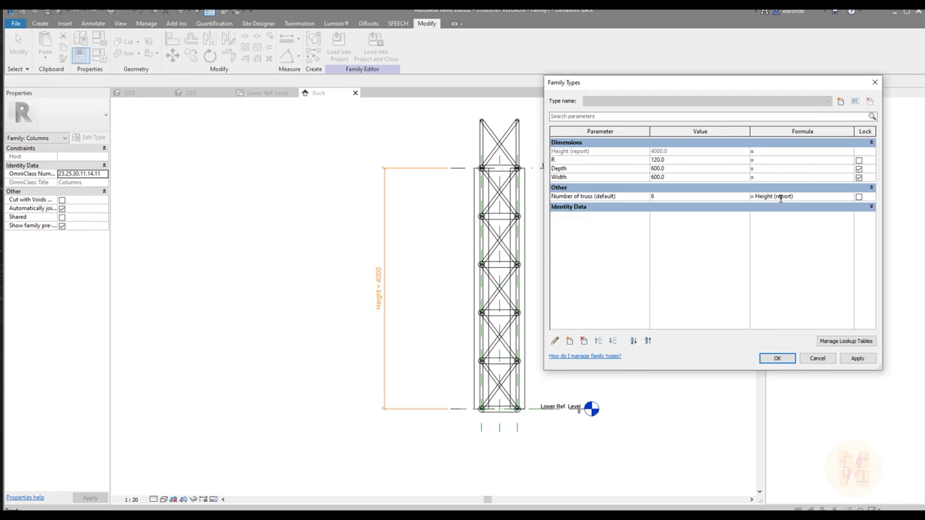
# Correct the Number of truss formula to Height / 800 mm and apply it to the family.
pyautogui.click(811, 231)
pyautogui.click(594, 205)
pyautogui.press('BackSpace')
pyautogui.press('BackSpace')
pyautogui.press('BackSpace')
pyautogui.press('BackSpace')
pyautogui.click(795, 229)
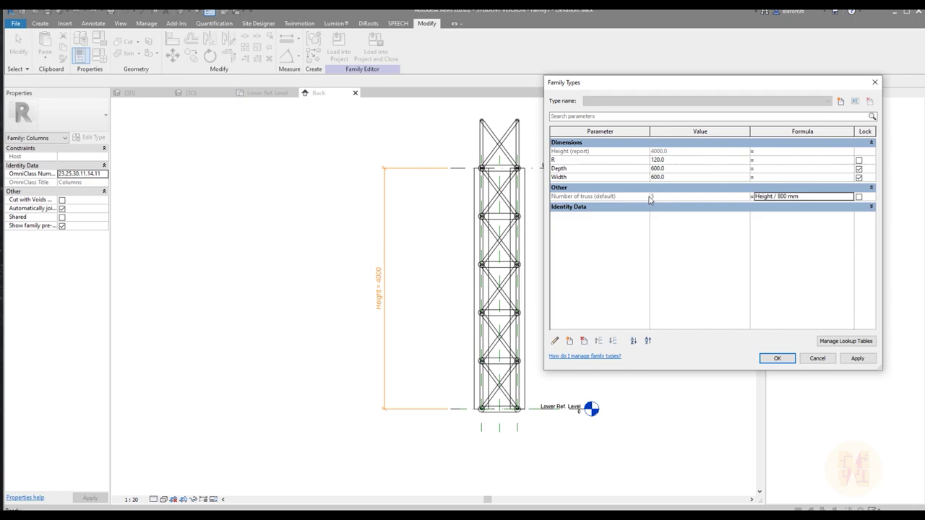
pyautogui.click(857, 358)
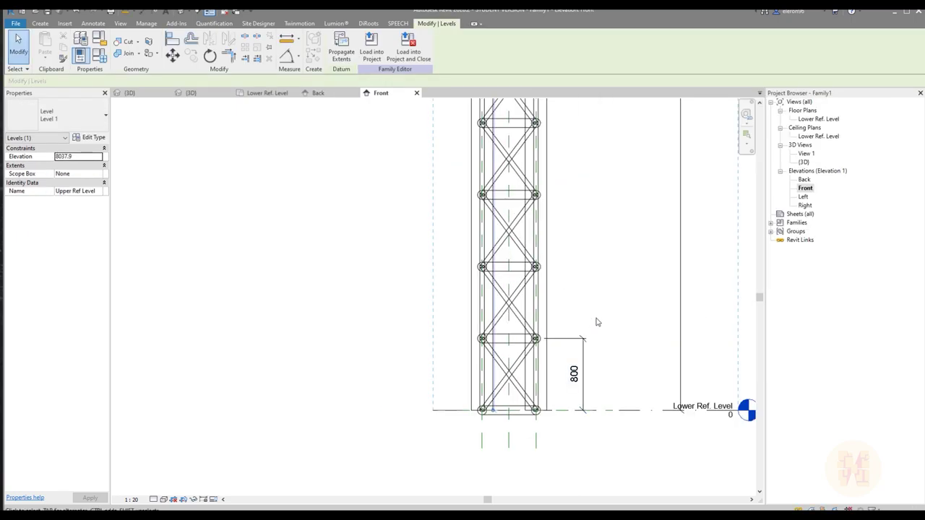
# Raise the Upper Ref Level to an elevation of 15557.5 in the front elevation.
pyautogui.moveTo(619, 330); pyautogui.dragTo(519, 293, button='middle')
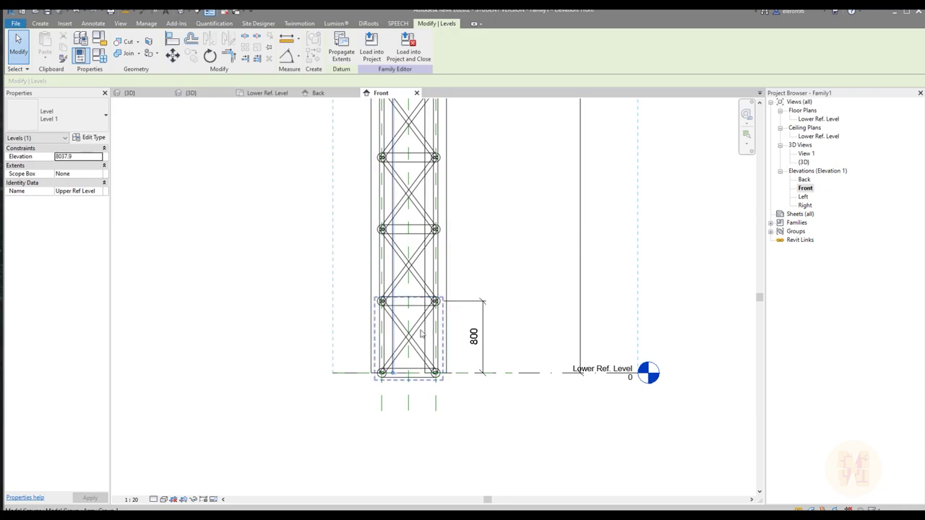
pyautogui.click(408, 349)
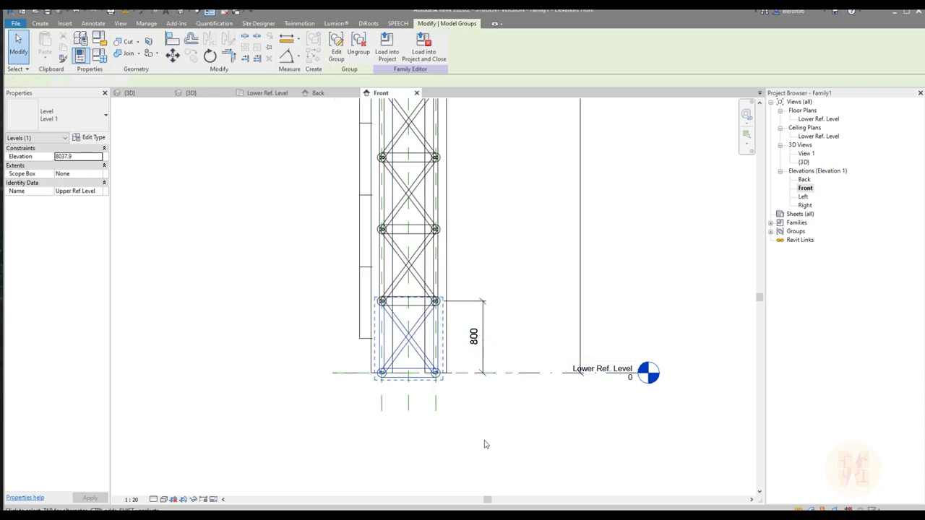
pyautogui.scroll(-4, 487, 426)
pyautogui.moveTo(485, 471); pyautogui.dragTo(483, 244, button='middle')
pyautogui.press('Escape')
pyautogui.click(479, 242)
pyautogui.scroll(-2, 469, 292)
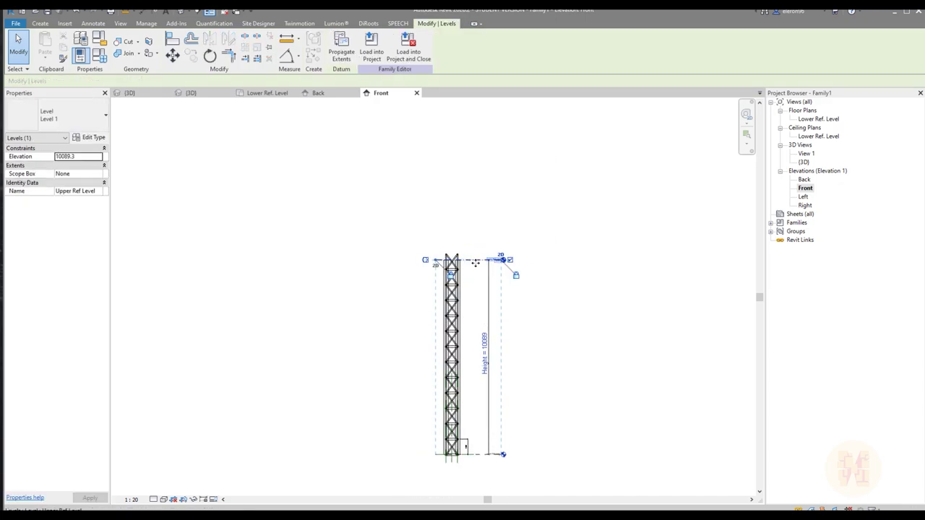
pyautogui.hotkey('ctrl', 'z')
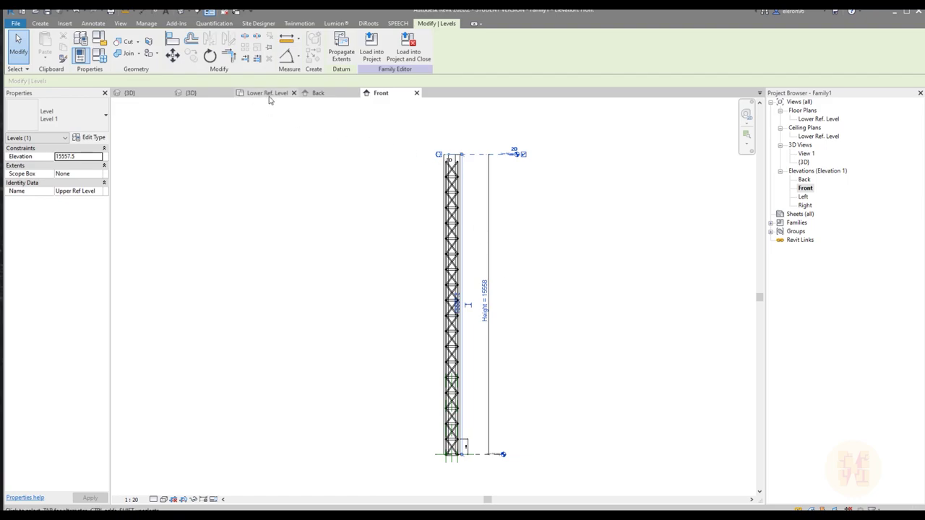
# Open the 3D view, set the family's Depth to 1200 and enlarge its Width in Family Types.
pyautogui.click(180, 12)
pyautogui.scroll(-3, 506, 310)
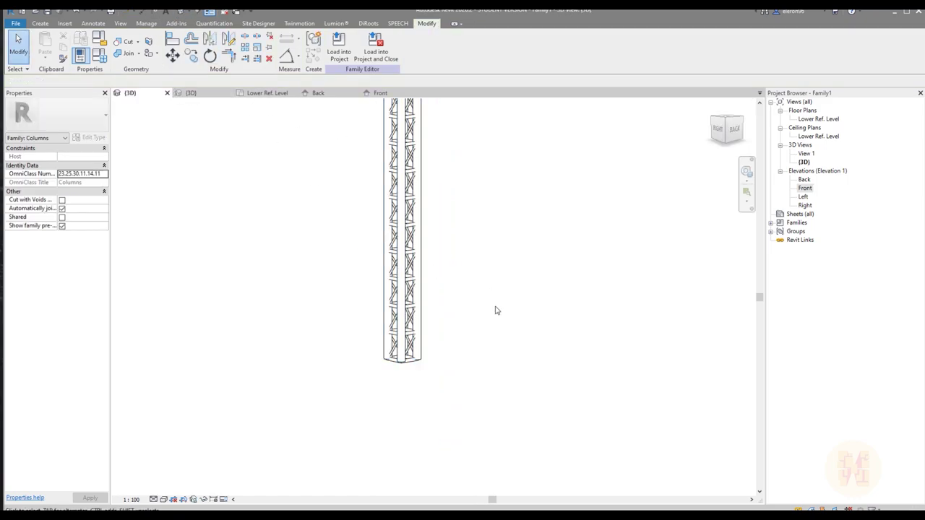
pyautogui.keyDown('shift'); pyautogui.moveTo(524, 369); pyautogui.dragTo(615, 265, button='middle'); pyautogui.keyUp('shift')
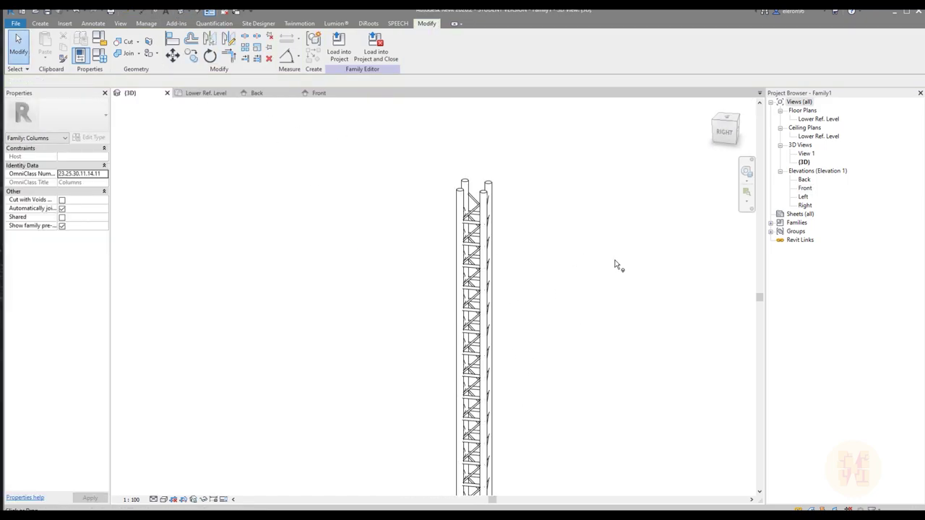
pyautogui.scroll(2, 471, 220)
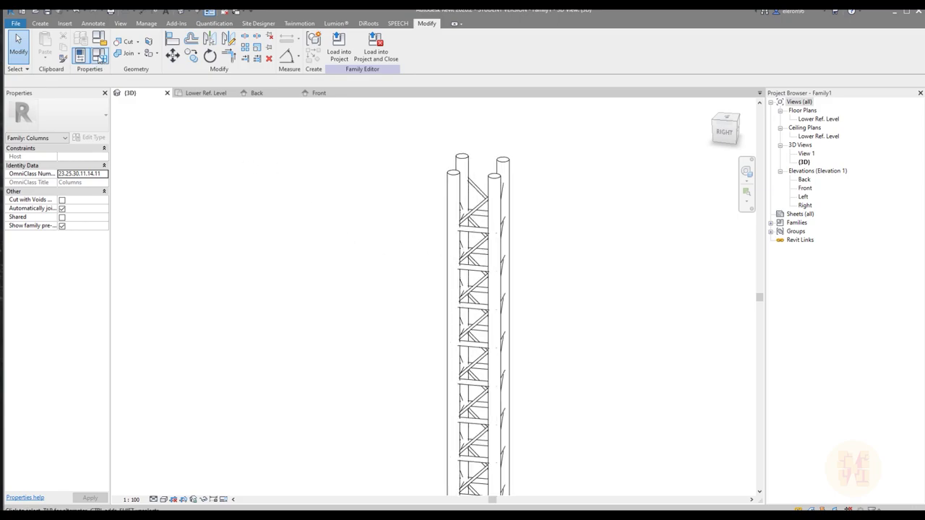
pyautogui.click(99, 55)
pyautogui.click(676, 169)
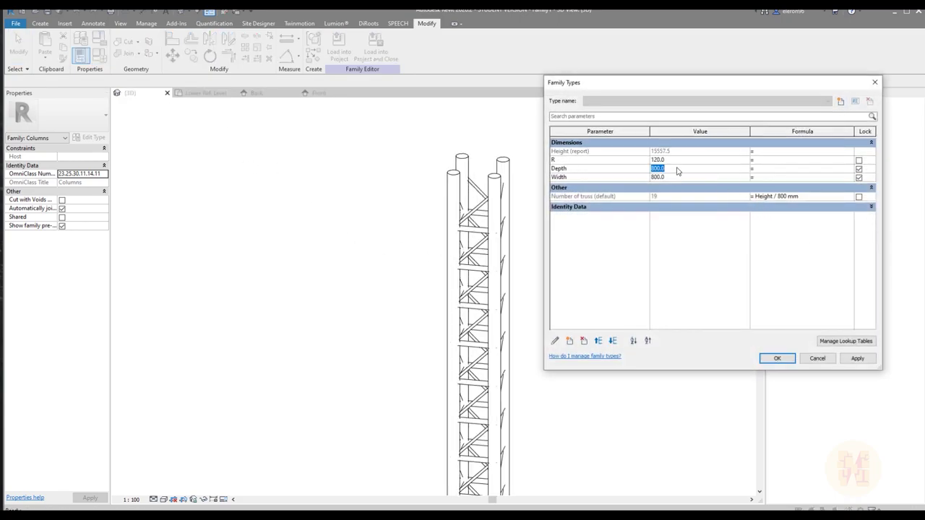
pyautogui.click(678, 179)
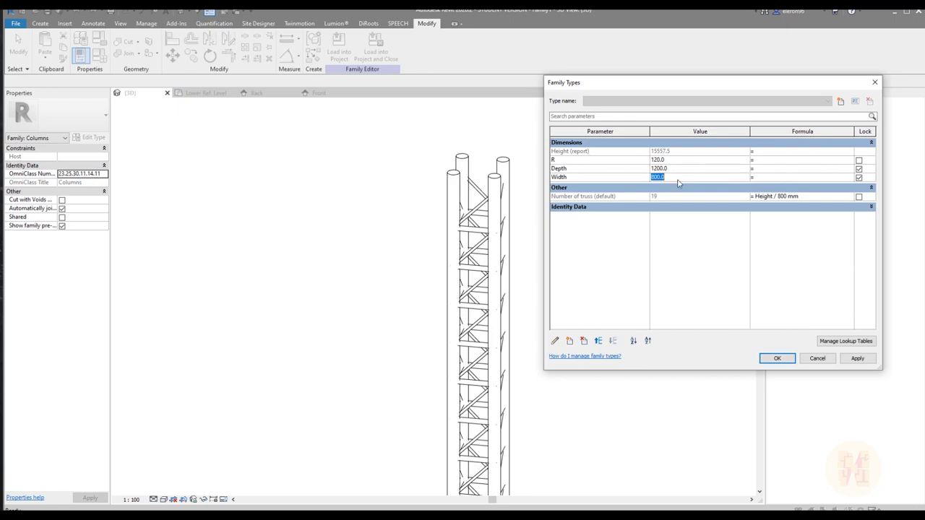
pyautogui.click(773, 357)
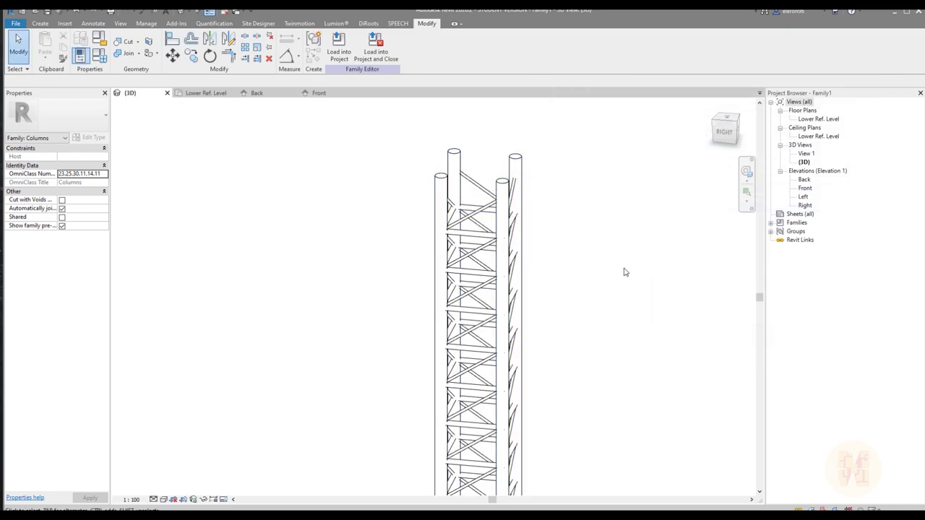
# Examine the resized truss column in 3D, checking the bracing between the four columns along the full height.
pyautogui.keyDown('shift'); pyautogui.moveTo(651, 273); pyautogui.dragTo(615, 182, button='middle'); pyautogui.keyUp('shift')
pyautogui.scroll(-5, 616, 182)
pyautogui.keyDown('shift'); pyautogui.moveTo(605, 316); pyautogui.dragTo(553, 262, button='middle'); pyautogui.keyUp('shift')
pyautogui.scroll(3, 576, 229)
pyautogui.keyDown('shift'); pyautogui.moveTo(575, 229); pyautogui.dragTo(588, 320, button='middle'); pyautogui.keyUp('shift')
pyautogui.scroll(2, 597, 296)
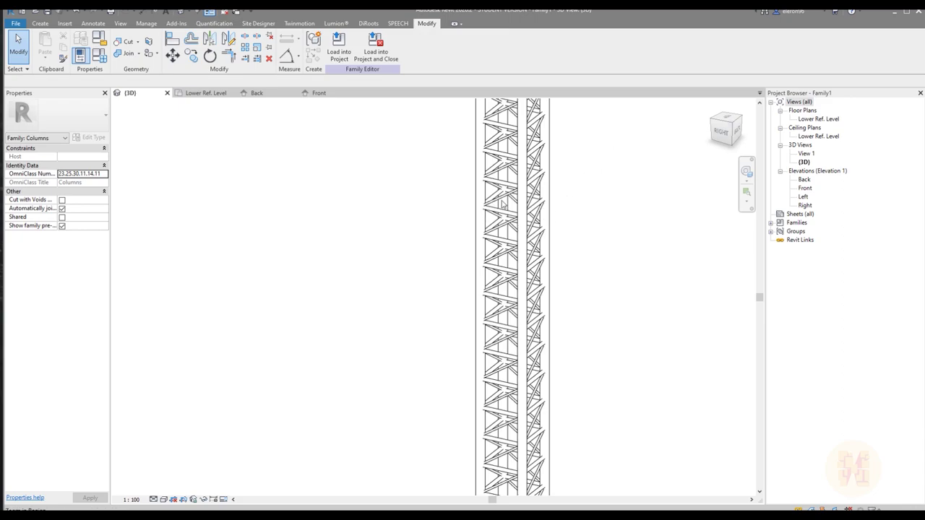
pyautogui.scroll(-4, 640, 229)
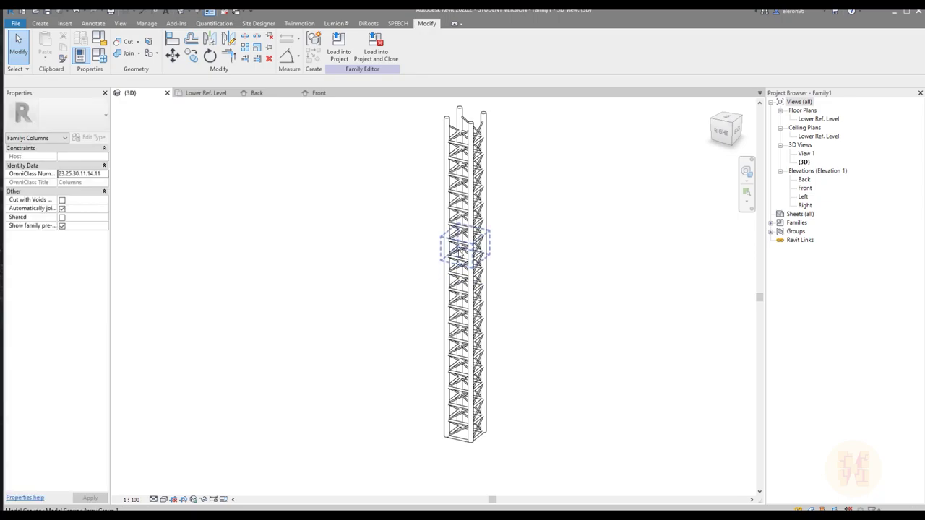